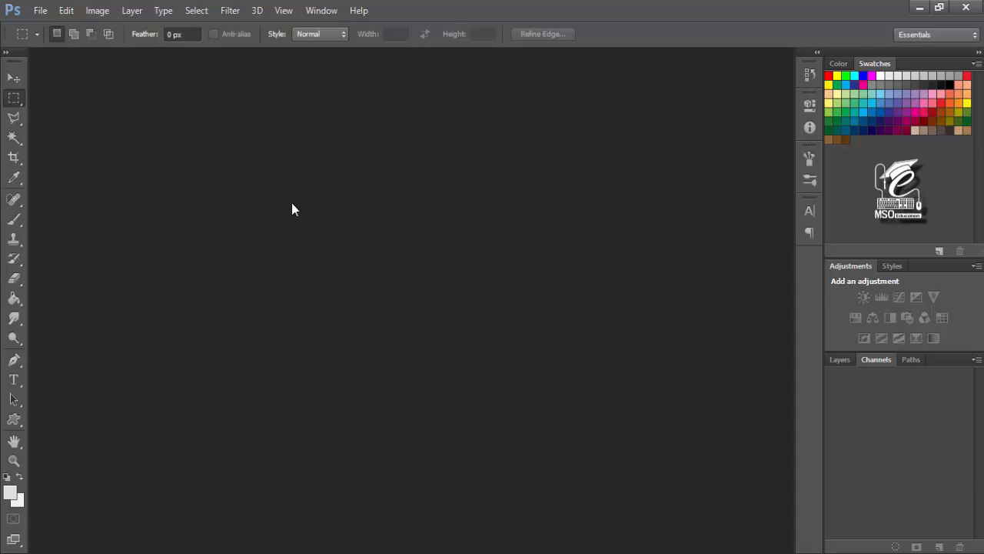
Step: Begin a new 300 pixels/inch document with a white background in CMYK Color mode
{"action": "left_click", "coordinate": [40, 11]}
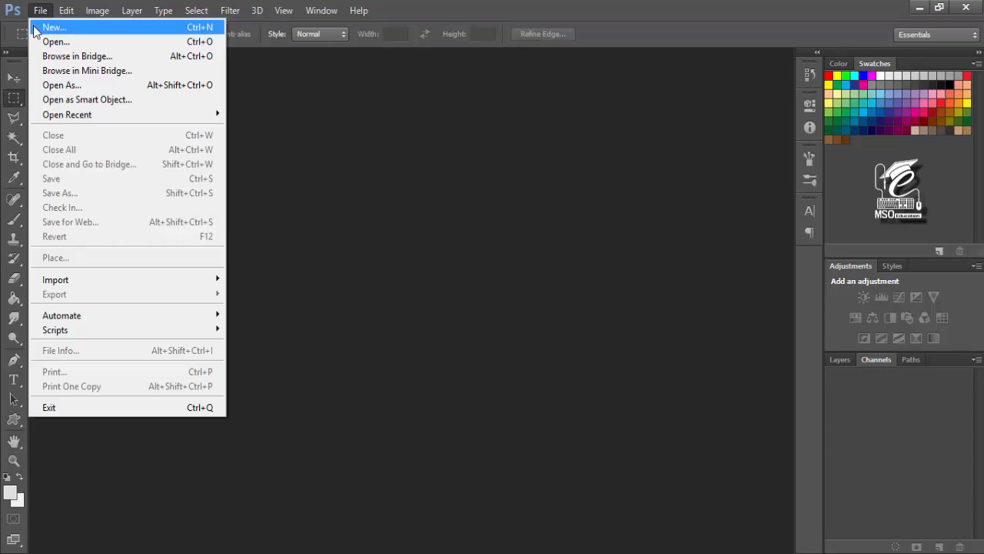
{"action": "left_click", "coordinate": [46, 28]}
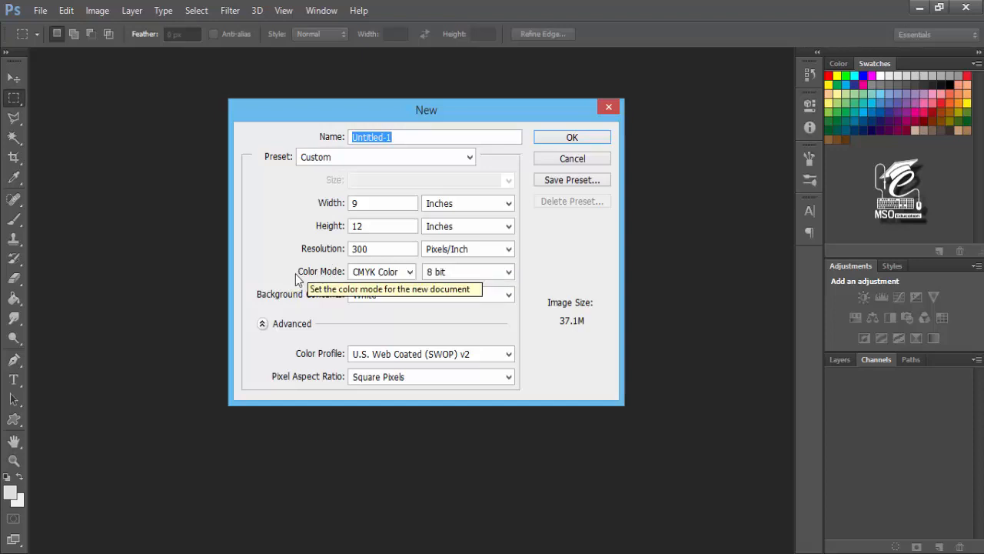
{"action": "left_click", "coordinate": [380, 271]}
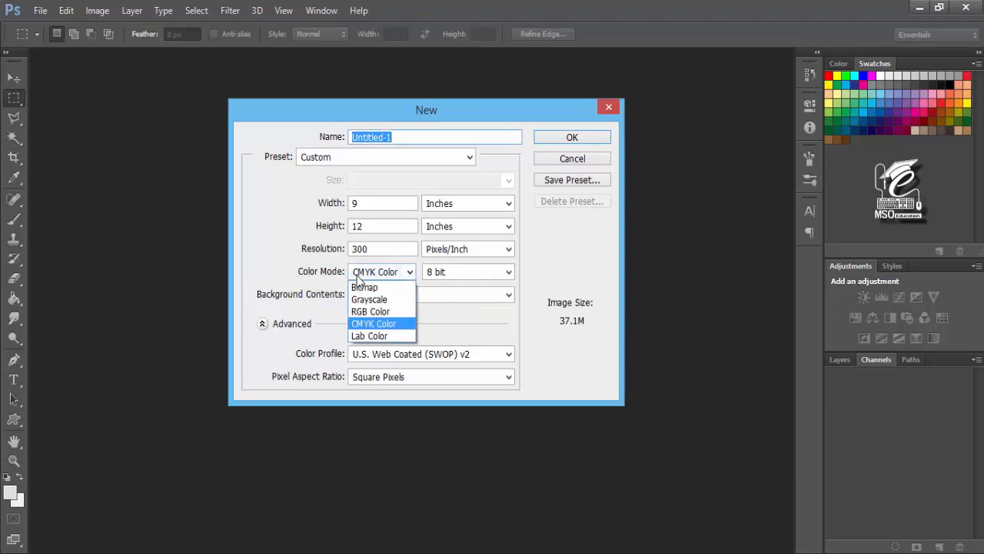
{"action": "left_click", "coordinate": [365, 326]}
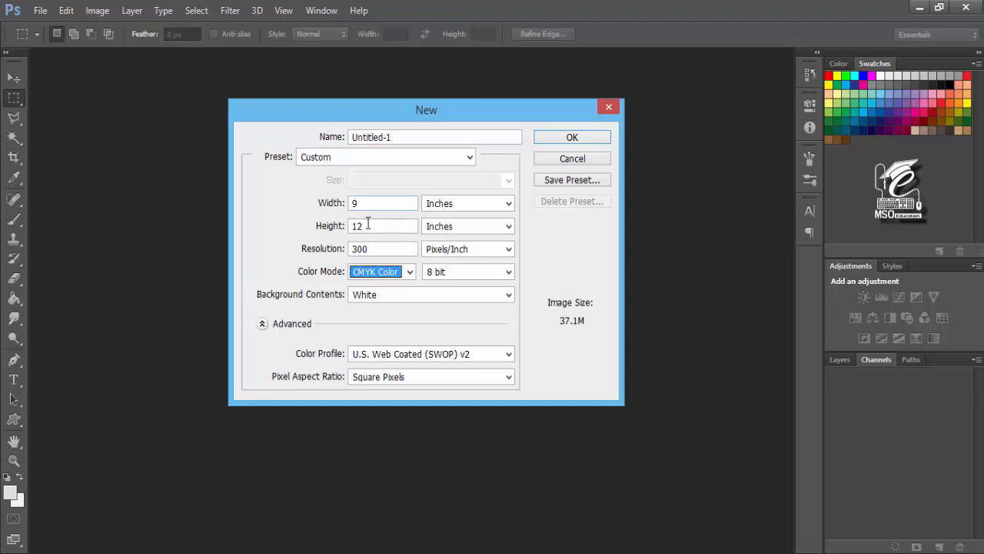
{"action": "left_click", "coordinate": [387, 272]}
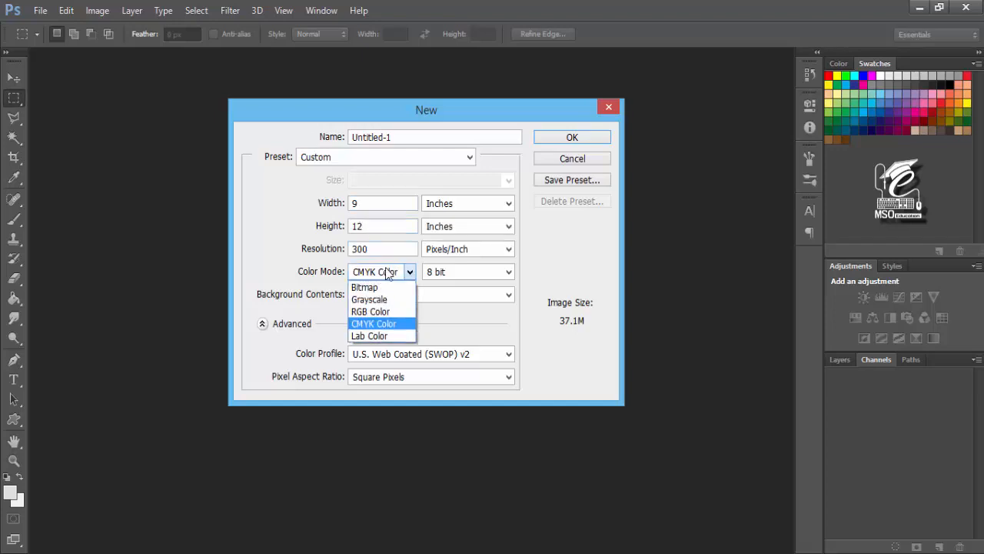
{"action": "left_click", "coordinate": [385, 328]}
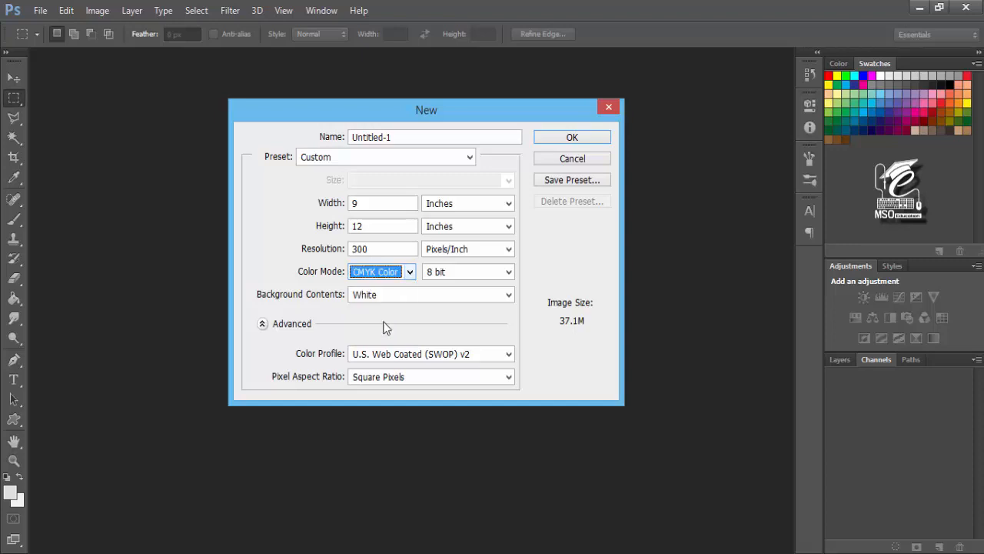
Step: Set the new document's width to 12 inches and height to 9 inches, and create it
{"action": "double_click", "coordinate": [381, 203]}
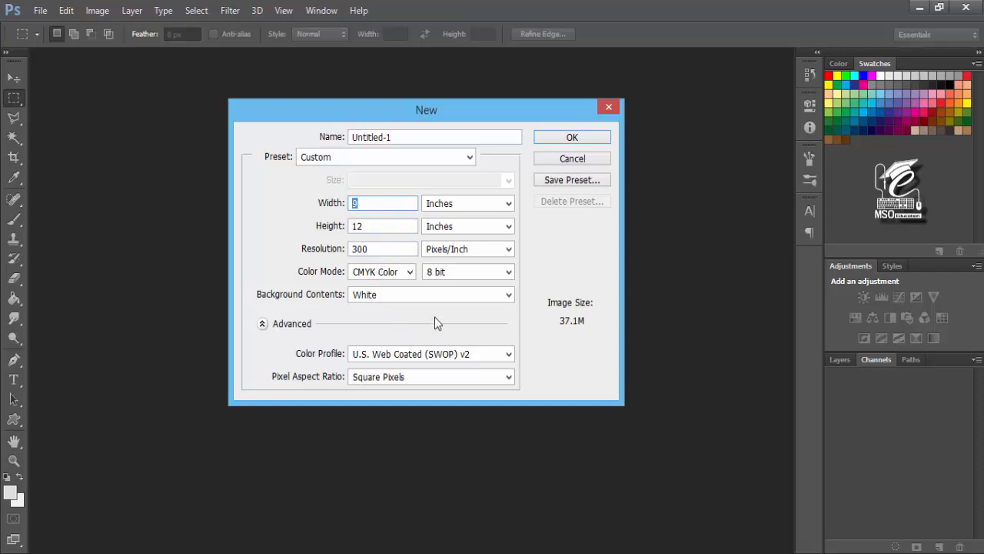
{"action": "type", "text": "12"}
{"action": "key", "text": "Tab"}
{"action": "key", "text": "Tab"}
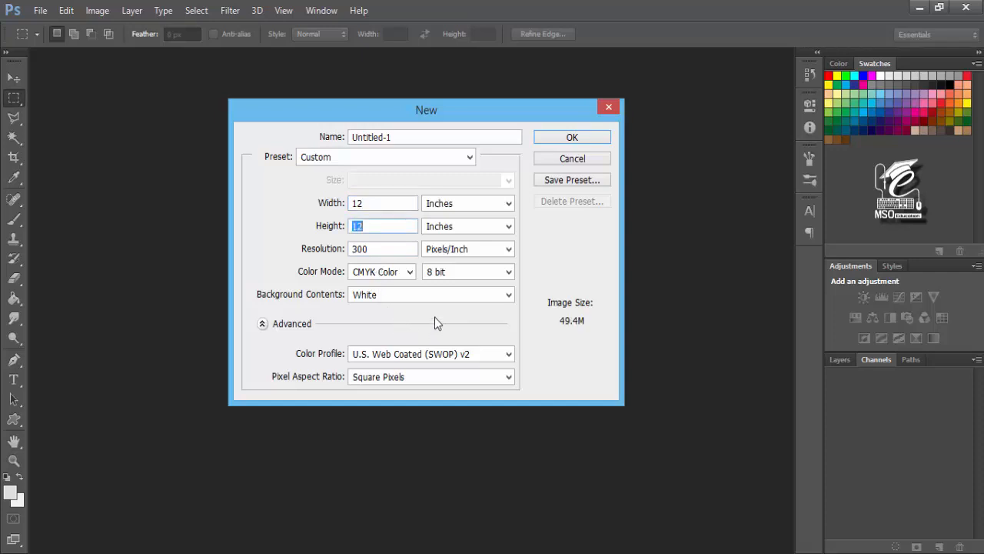
{"action": "type", "text": "9"}
{"action": "left_click", "coordinate": [578, 140]}
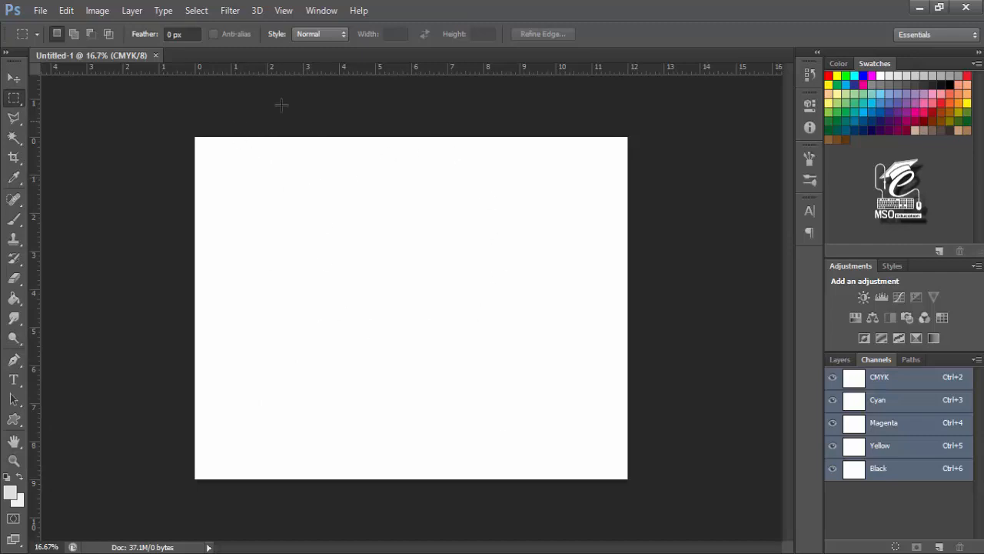
Step: Place vertical guides at about 0.5, 6 and 11.5 inches and horizontal guides at about 0.5 and 8.5 inches
{"action": "left_click_drag", "start_coordinate": [37, 168], "coordinate": [412, 178]}
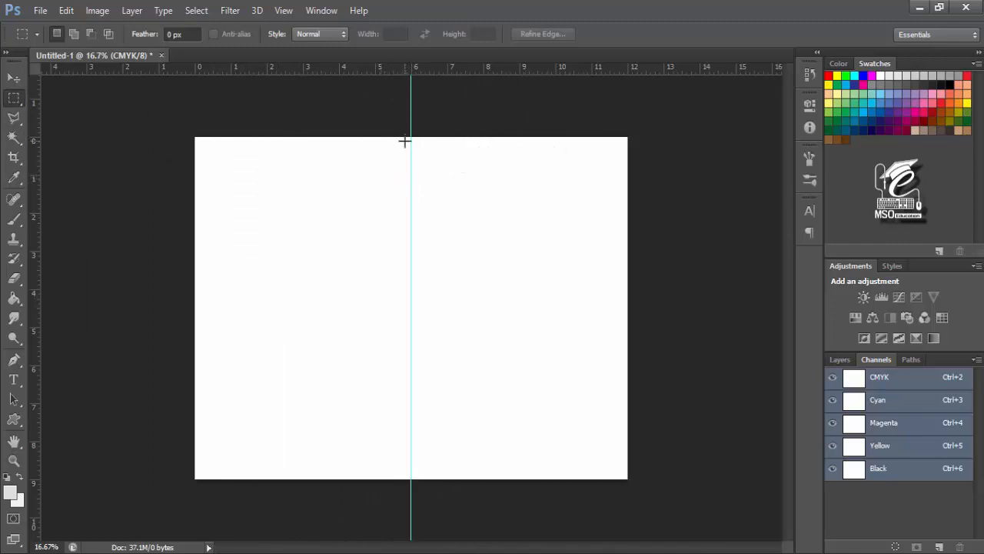
{"action": "left_click_drag", "start_coordinate": [37, 235], "coordinate": [215, 241]}
{"action": "left_click_drag", "start_coordinate": [35, 270], "coordinate": [610, 256]}
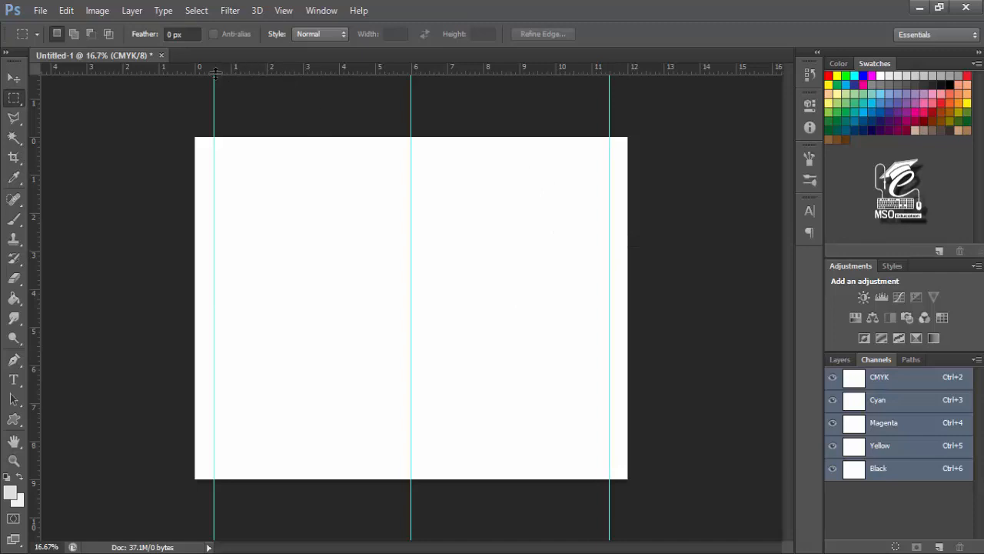
{"action": "left_click_drag", "start_coordinate": [216, 72], "coordinate": [220, 156]}
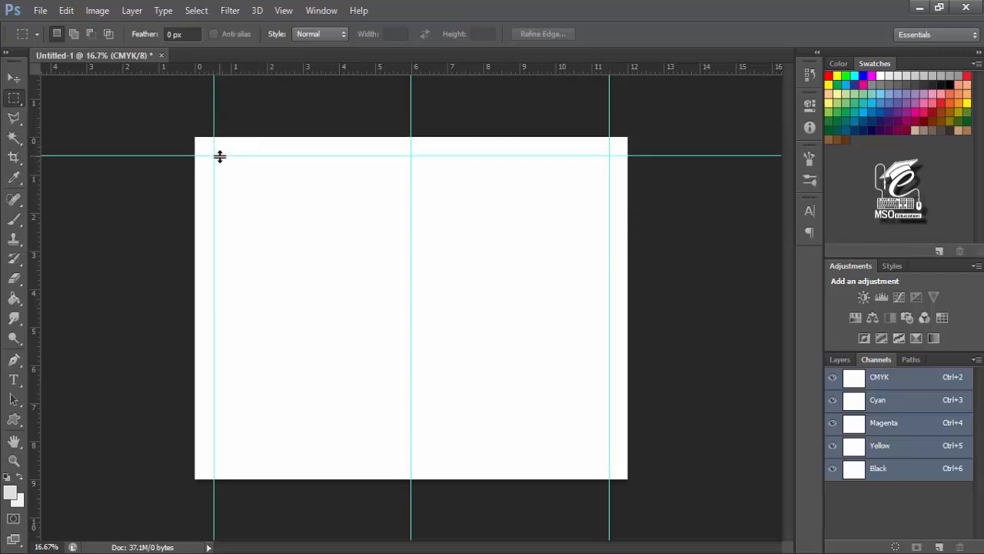
{"action": "left_click_drag", "start_coordinate": [240, 72], "coordinate": [251, 463]}
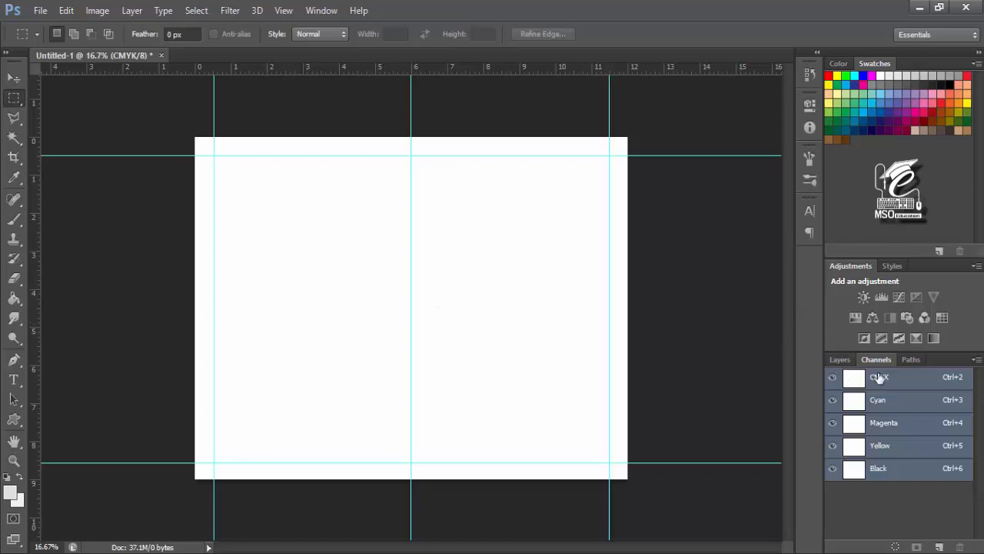
Step: Add an empty layer, and add a gradient fill layer directly above the Background using the Black, White preset
{"action": "left_click", "coordinate": [846, 359]}
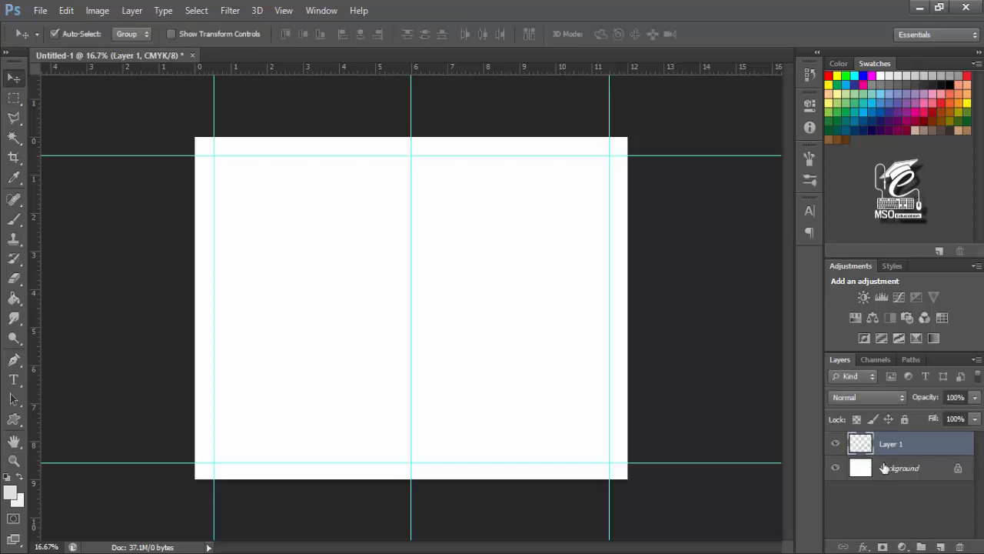
{"action": "left_click", "coordinate": [871, 466]}
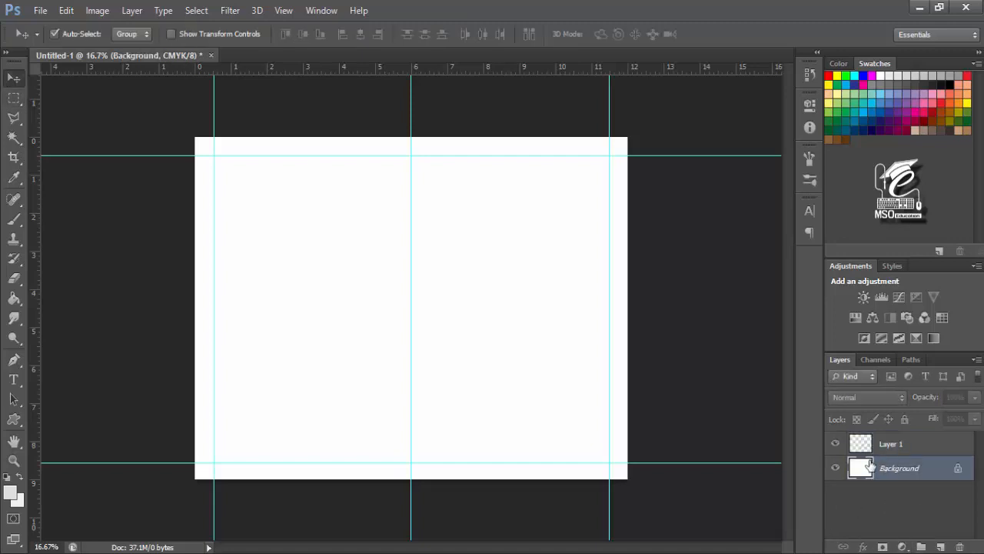
{"action": "left_click", "coordinate": [902, 547]}
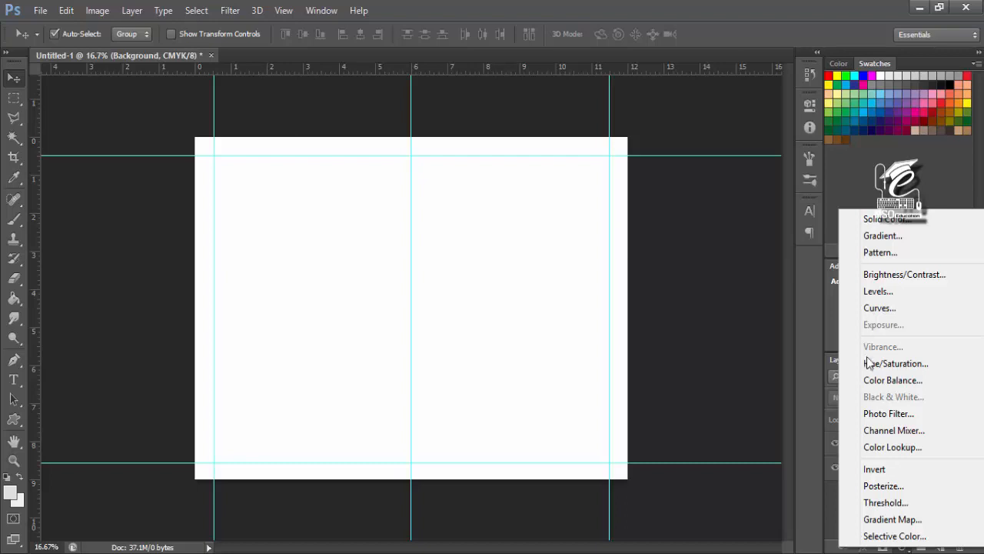
{"action": "left_click", "coordinate": [893, 235]}
{"action": "left_click_drag", "start_coordinate": [804, 82], "coordinate": [706, 106]}
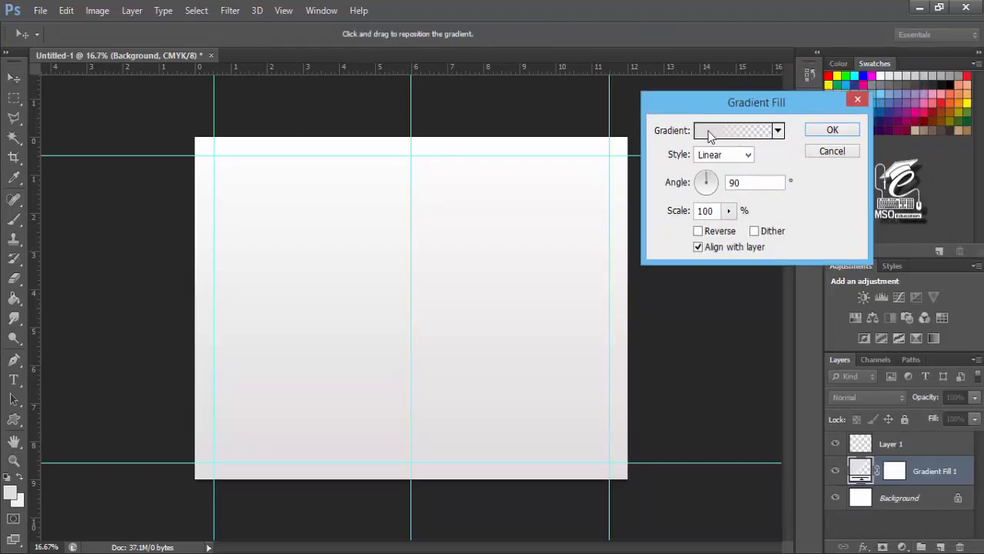
{"action": "left_click", "coordinate": [710, 134]}
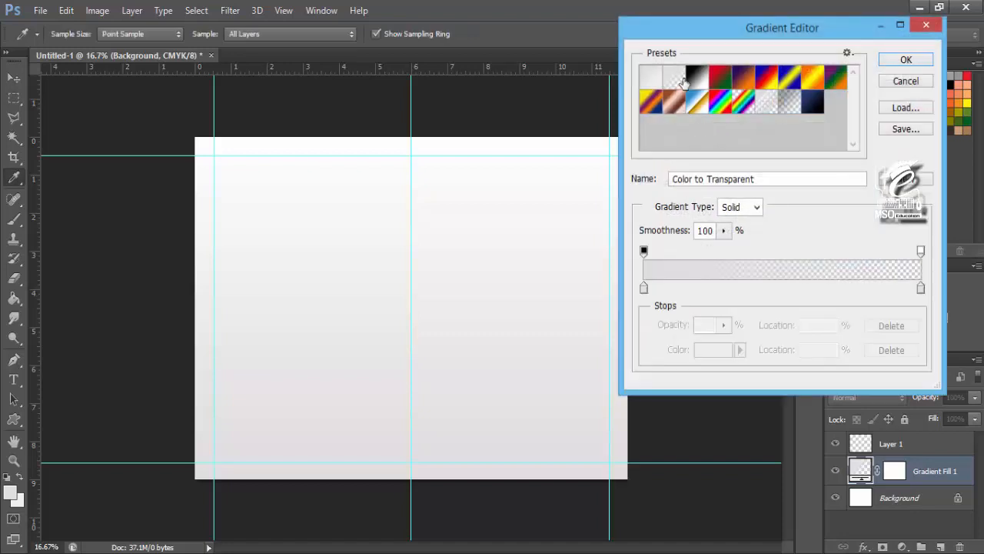
{"action": "left_click", "coordinate": [703, 83]}
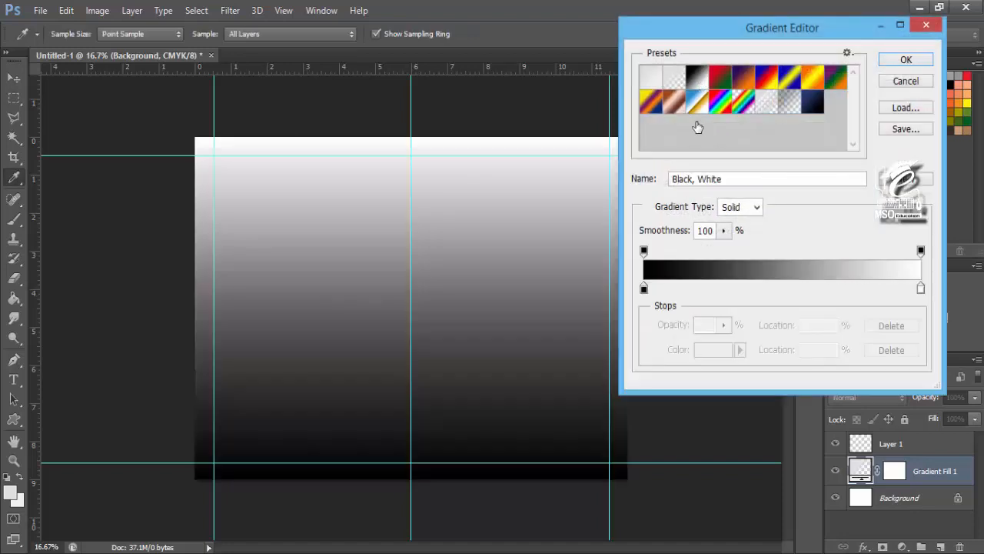
Step: Set the gradient's black start stop to C 16, M 10, Y 27, K 0
{"action": "left_click", "coordinate": [644, 288]}
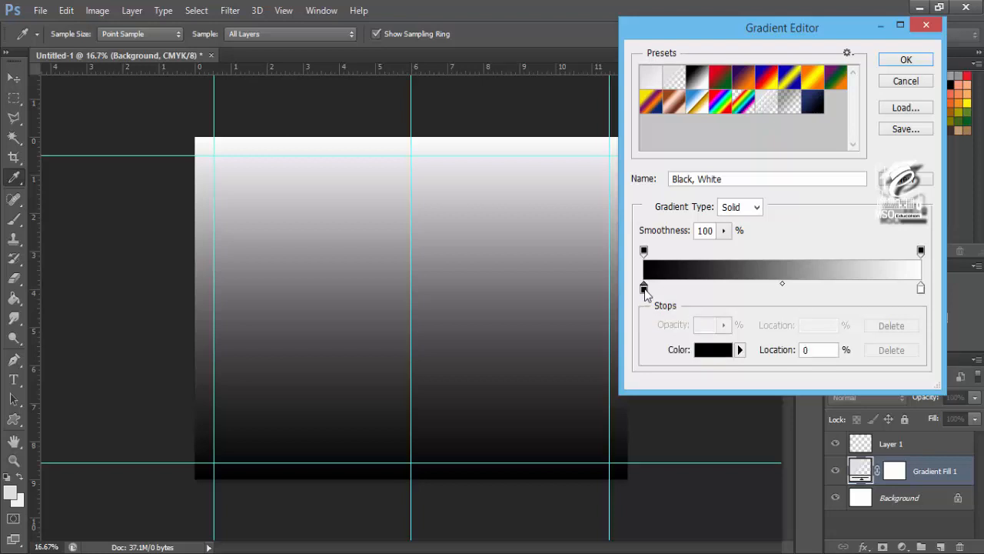
{"action": "double_click", "coordinate": [644, 289]}
{"action": "left_click_drag", "start_coordinate": [677, 71], "coordinate": [522, 58]}
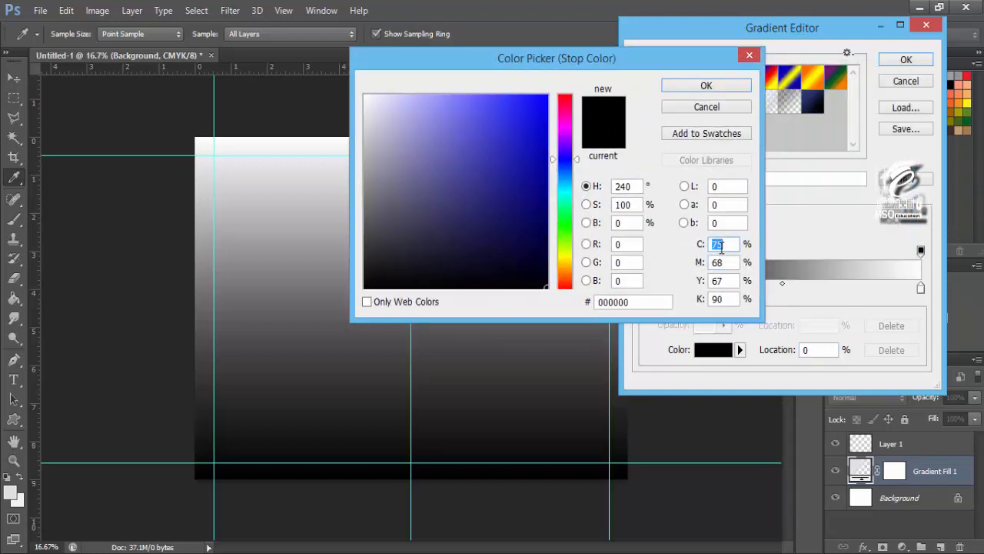
{"action": "type", "text": "10"}
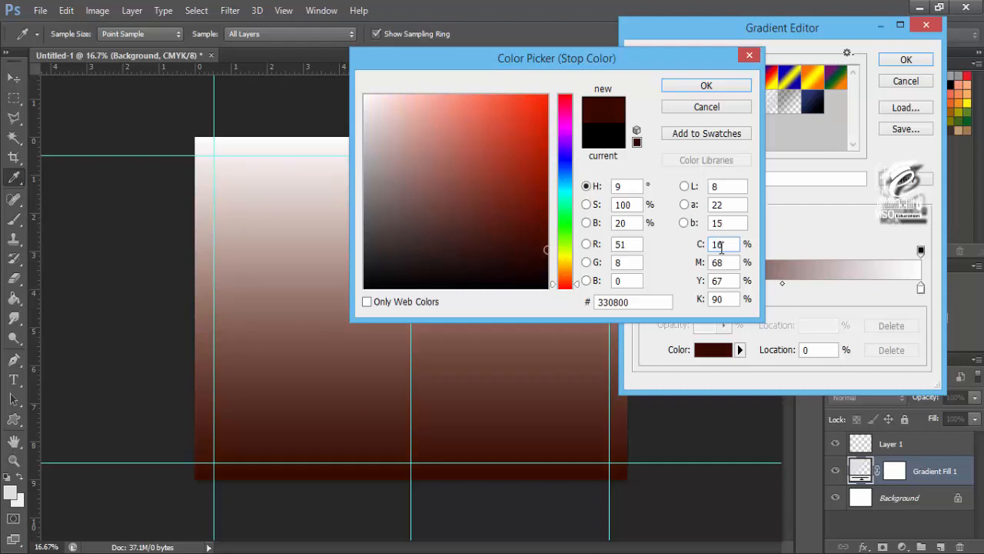
{"action": "key", "text": "Tab"}
{"action": "type", "text": "10"}
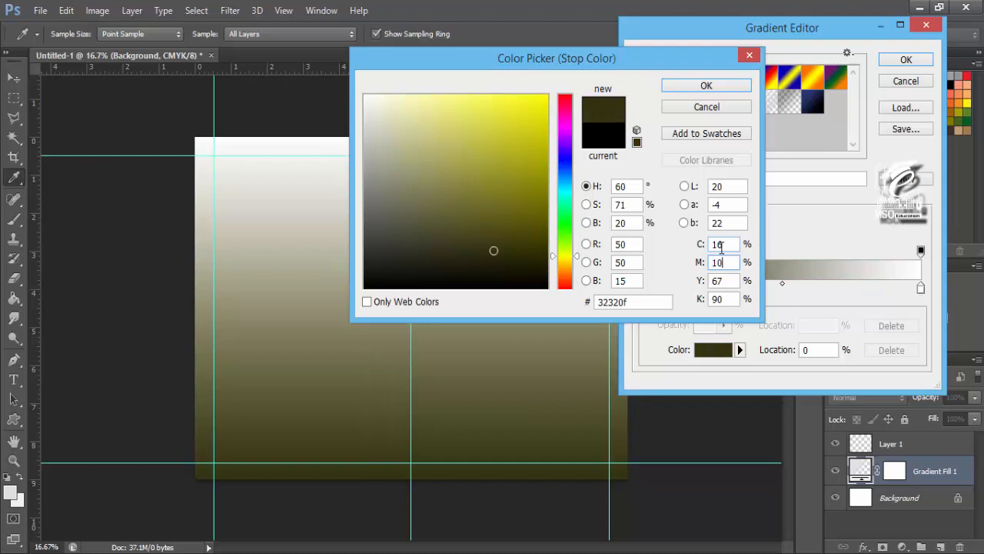
{"action": "key", "text": "Tab"}
{"action": "type", "text": "27"}
{"action": "key", "text": "Tab"}
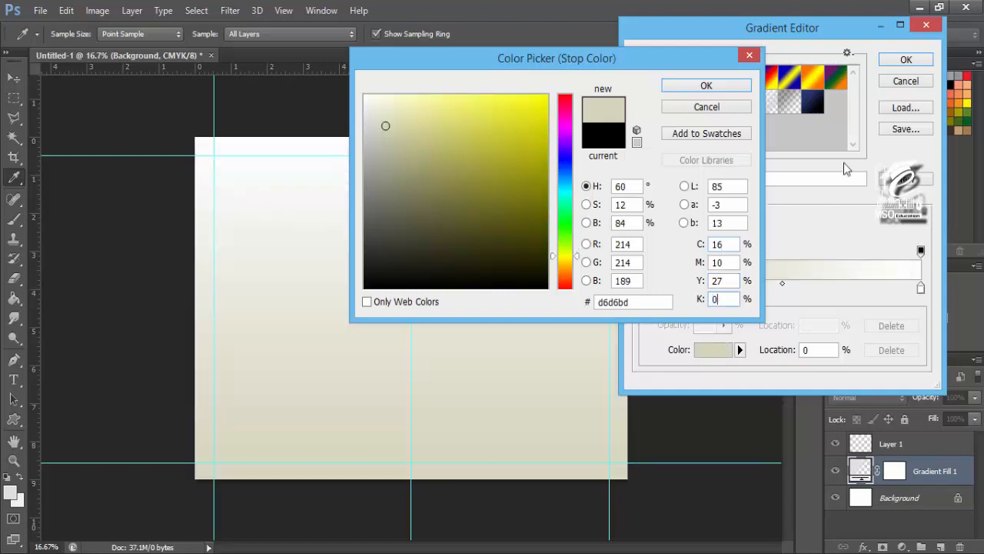
{"action": "left_click", "coordinate": [719, 83]}
Step: Add a colour stop about a third of the way along the gradient with C 14, M 7, Y 23, K 0
{"action": "left_click", "coordinate": [735, 289]}
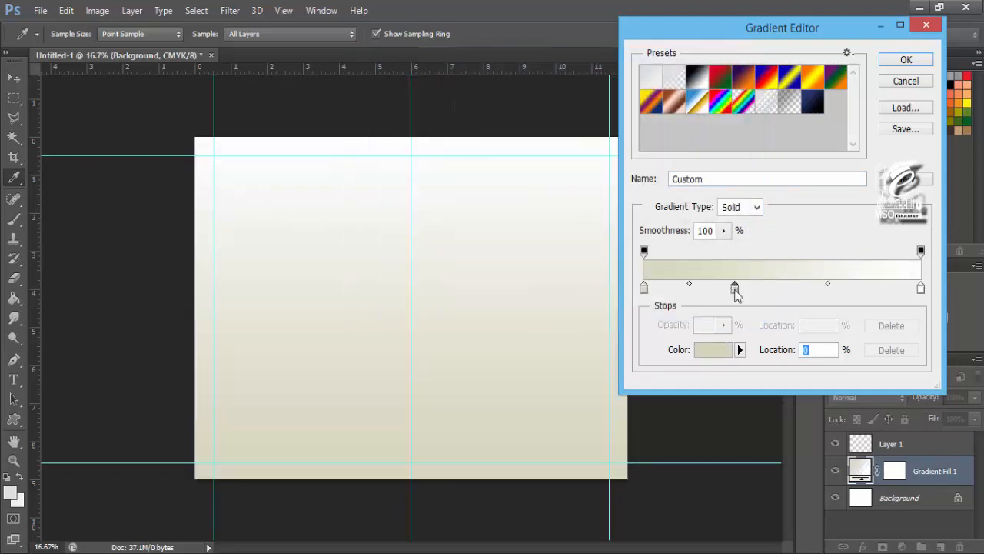
{"action": "double_click", "coordinate": [736, 288]}
{"action": "type", "text": "14"}
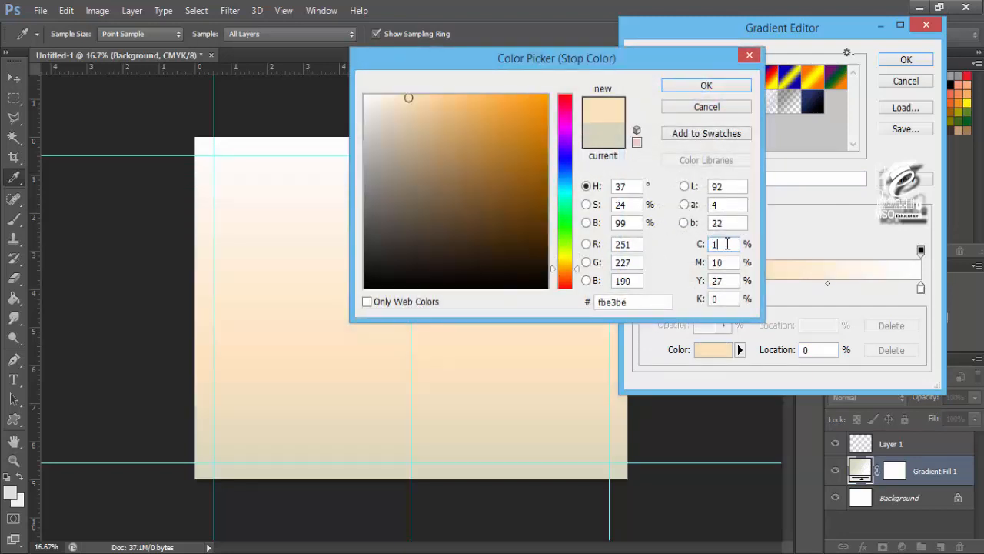
{"action": "key", "text": "Tab"}
{"action": "type", "text": "7"}
{"action": "key", "text": "Tab"}
{"action": "type", "text": "23"}
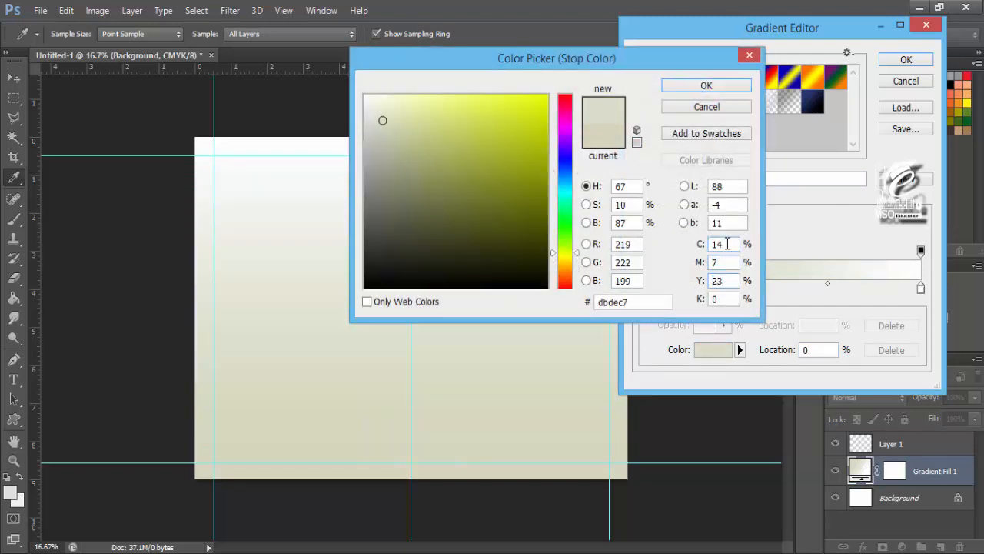
{"action": "key", "text": "Tab"}
{"action": "key", "text": "Return"}
Step: Add another colour stop about three quarters along the gradient with C 11, M 4, Y 17, K 0
{"action": "left_click", "coordinate": [851, 288]}
{"action": "double_click", "coordinate": [851, 288]}
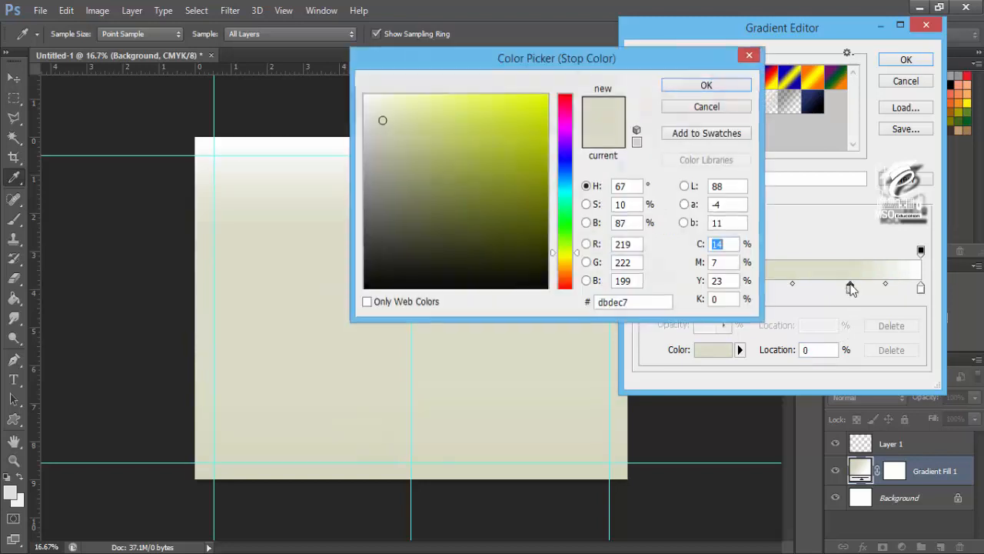
{"action": "type", "text": "11"}
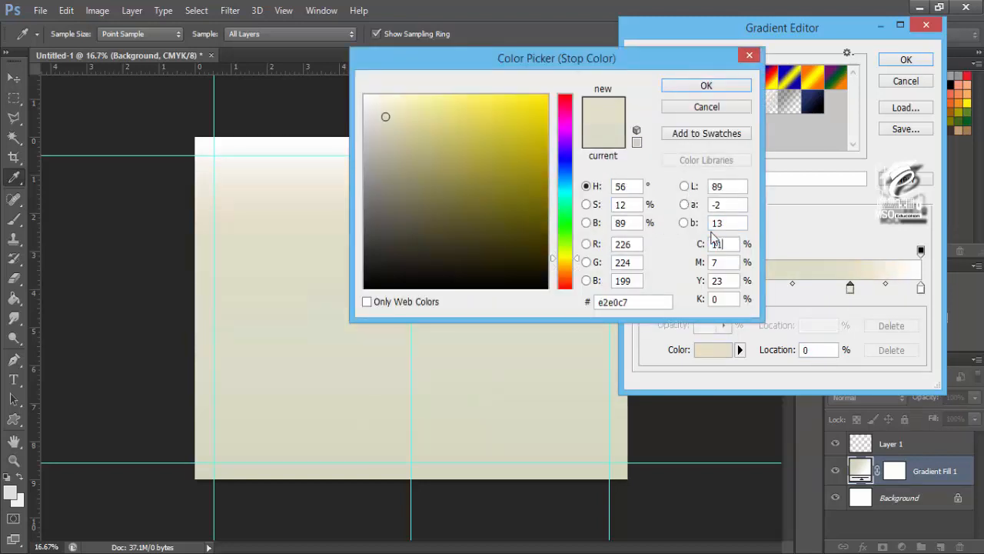
{"action": "key", "text": "Tab"}
{"action": "type", "text": "4"}
{"action": "key", "text": "Tab"}
{"action": "type", "text": "17"}
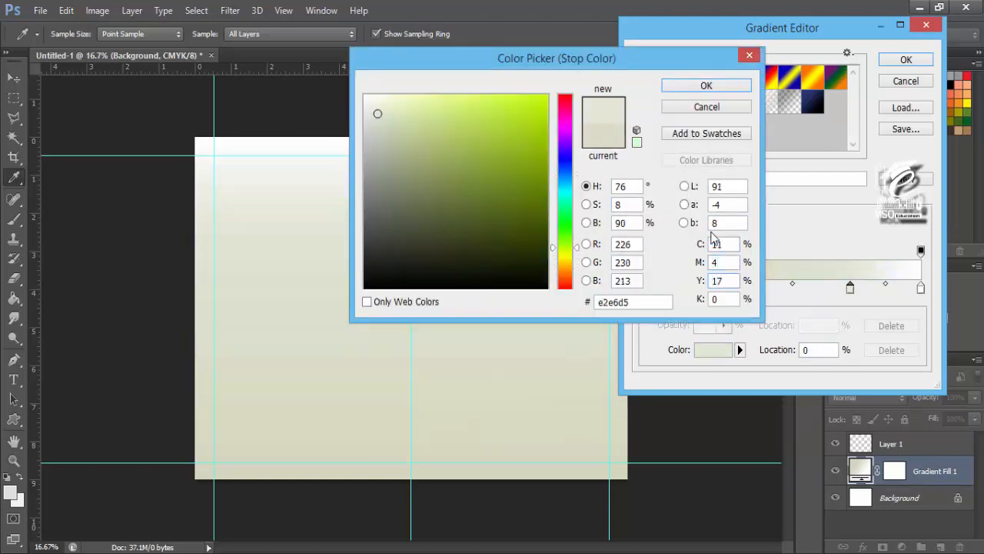
{"action": "key", "text": "Tab"}
{"action": "key", "text": "Return"}
Step: Set the gradient's white end stop to C 3, M 1, Y 3, K 0 and apply the fill at an angle of -38.66°
{"action": "double_click", "coordinate": [920, 288]}
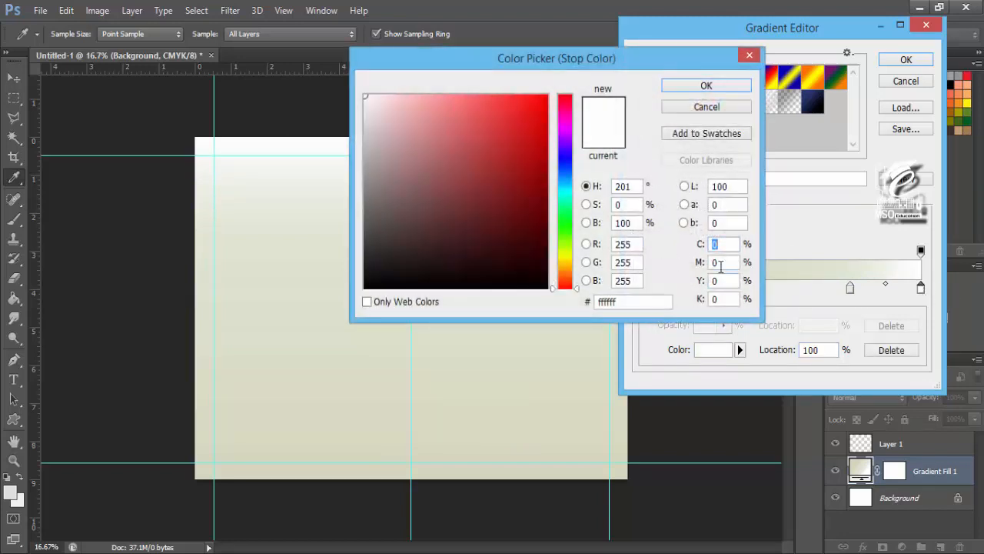
{"action": "type", "text": "3"}
{"action": "key", "text": "Tab"}
{"action": "type", "text": "1"}
{"action": "key", "text": "Tab"}
{"action": "type", "text": "30"}
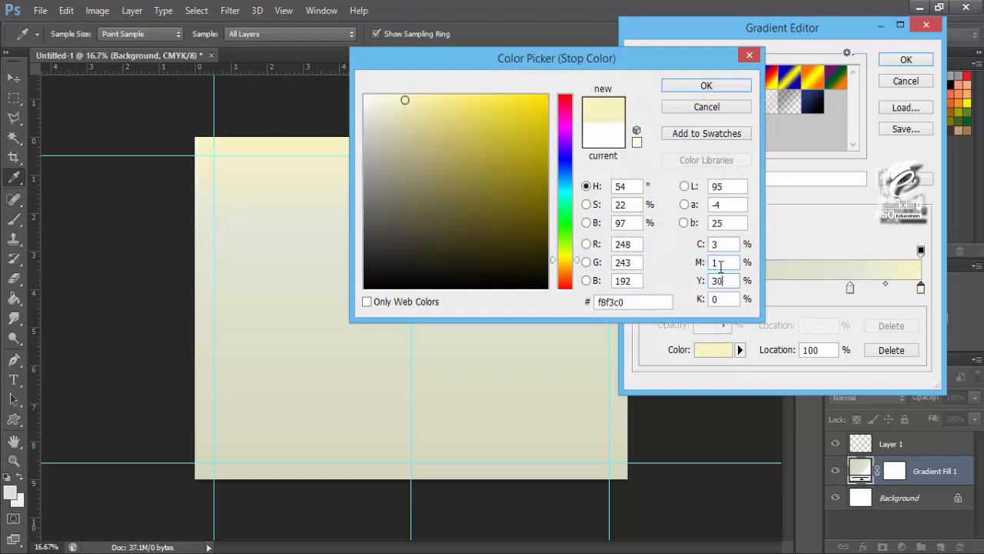
{"action": "key", "text": "BackSpace"}
{"action": "key", "text": "Return"}
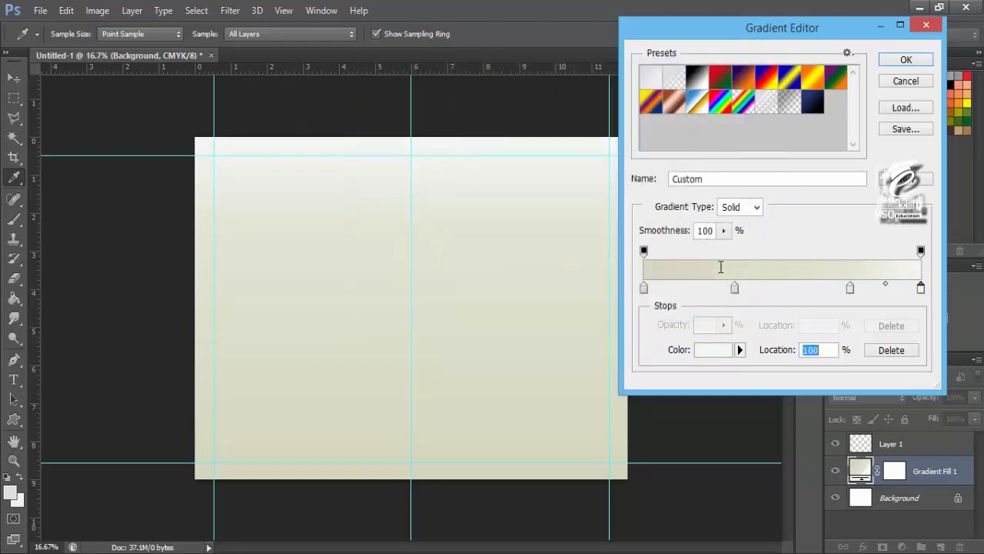
{"action": "left_click", "coordinate": [888, 54]}
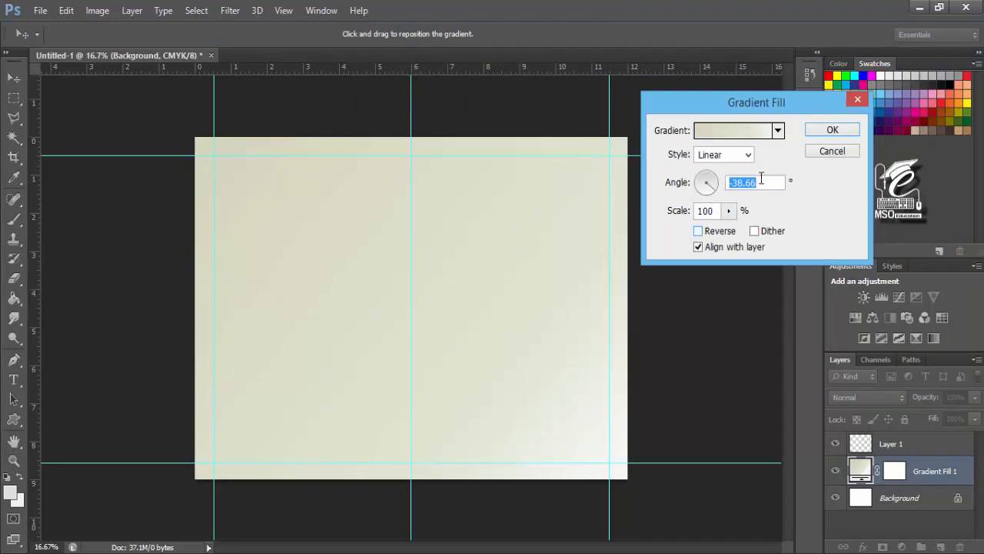
{"action": "left_click", "coordinate": [832, 129]}
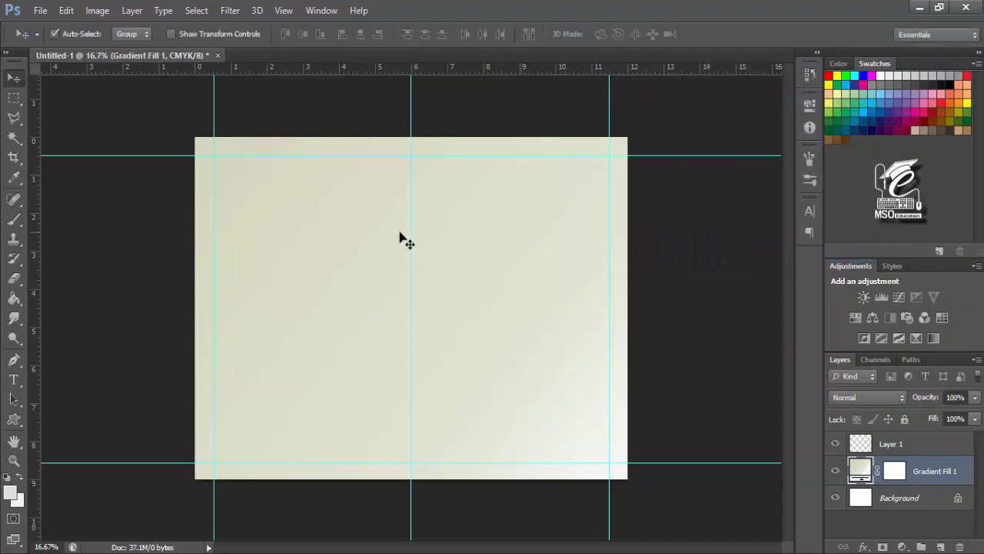
Step: Add a Pattern Overlay to the gradient fill layer using the gold ornamental pattern Untitled-2.png
{"action": "key", "text": "ctrl+plus"}
{"action": "key", "text": "ctrl+minus"}
{"action": "left_click", "coordinate": [863, 545]}
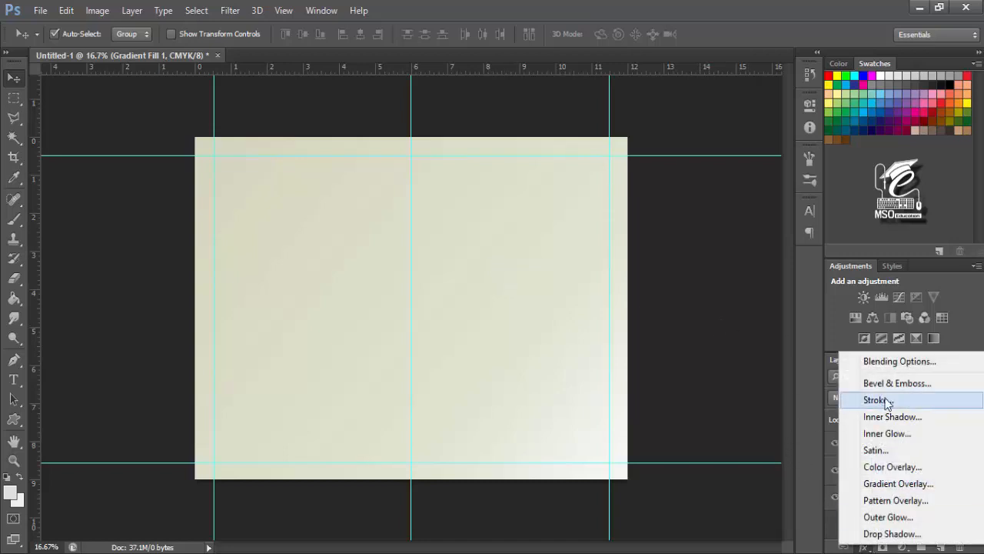
{"action": "left_click", "coordinate": [892, 362]}
{"action": "left_click_drag", "start_coordinate": [540, 84], "coordinate": [806, 65]}
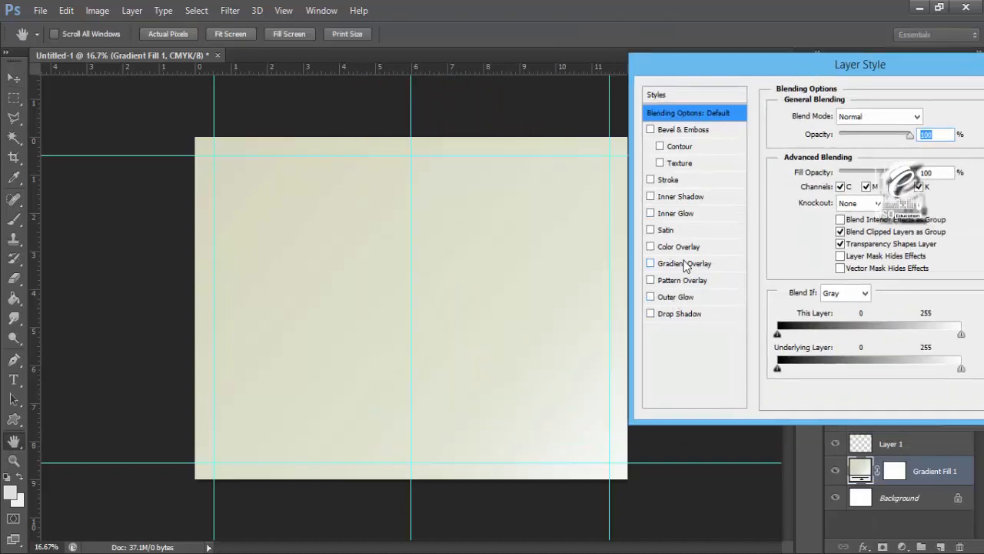
{"action": "left_click", "coordinate": [669, 280]}
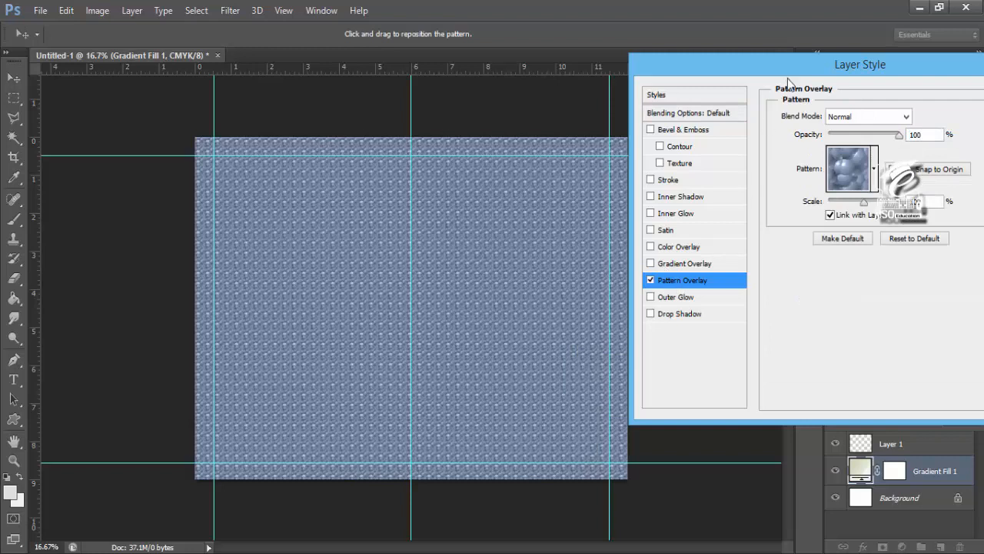
{"action": "left_click_drag", "start_coordinate": [796, 67], "coordinate": [719, 64]}
{"action": "left_click_drag", "start_coordinate": [607, 49], "coordinate": [495, 34]}
{"action": "left_click", "coordinate": [654, 165]}
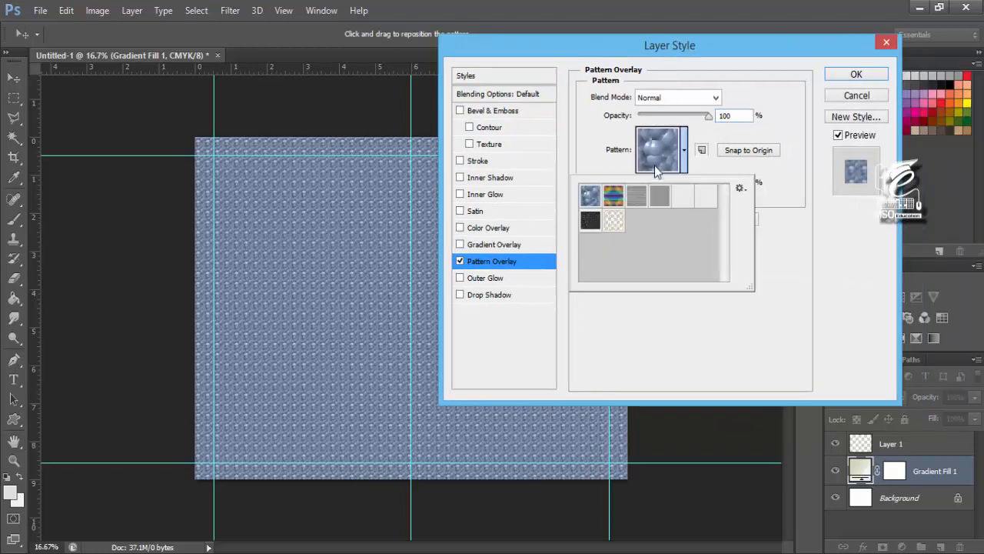
{"action": "left_click", "coordinate": [614, 222]}
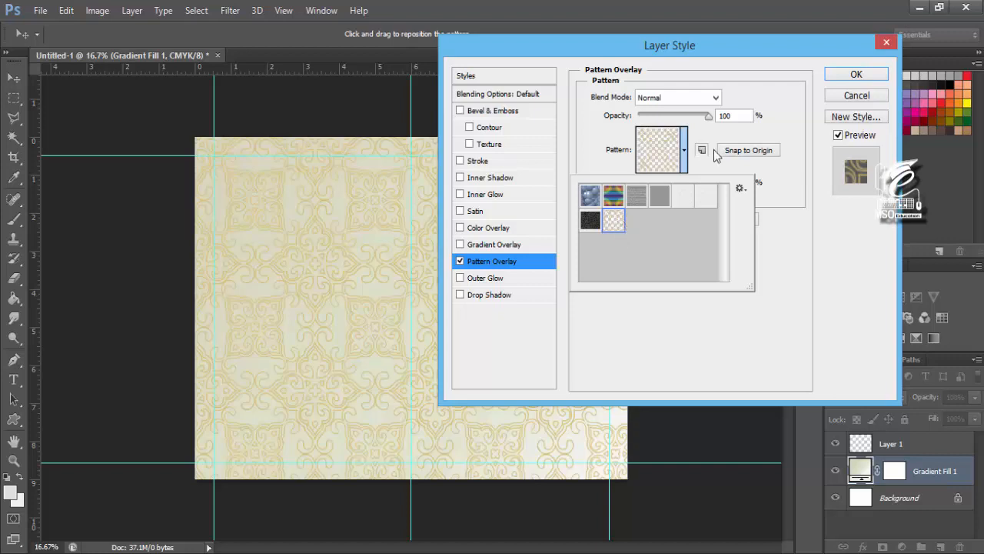
{"action": "left_click", "coordinate": [741, 189]}
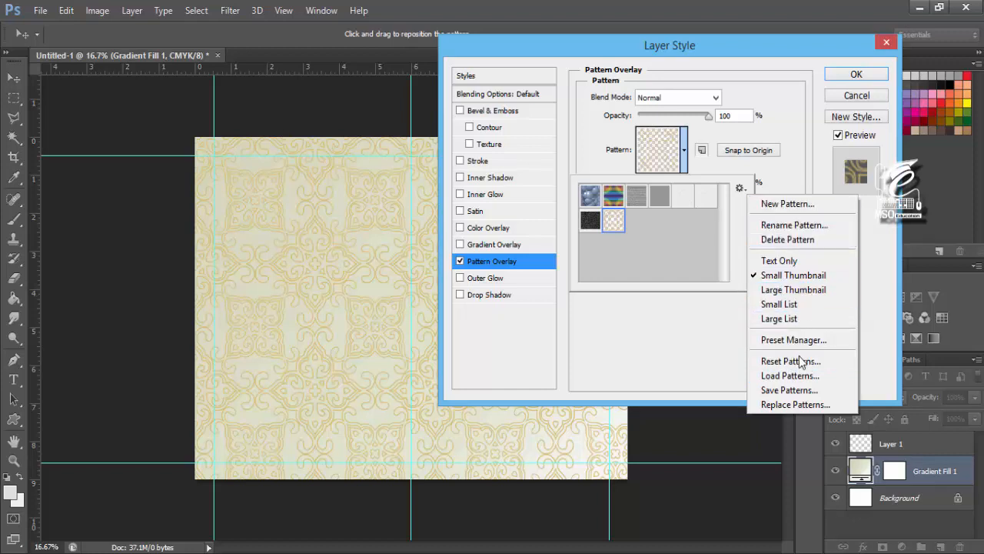
{"action": "left_click", "coordinate": [714, 351]}
{"action": "left_click", "coordinate": [740, 187]}
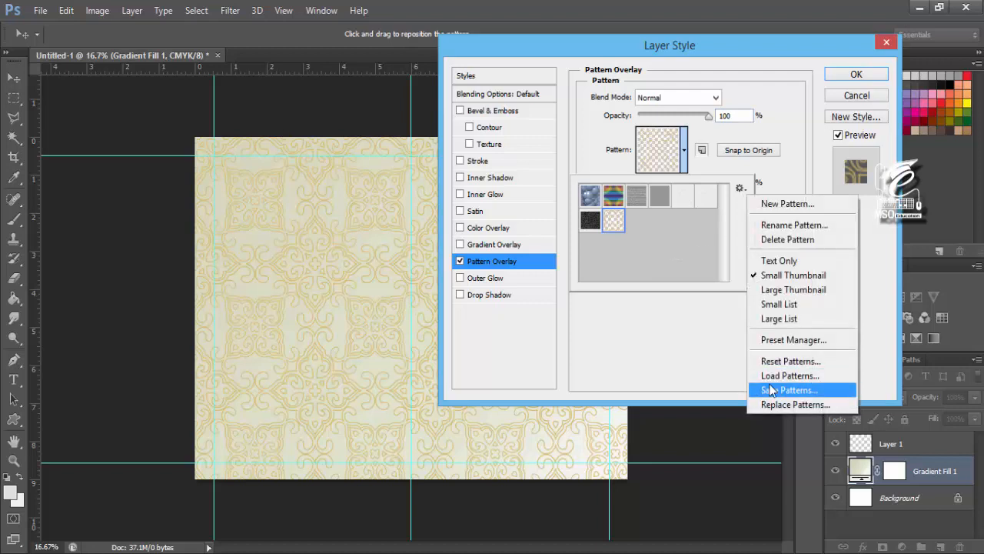
{"action": "left_click", "coordinate": [655, 275]}
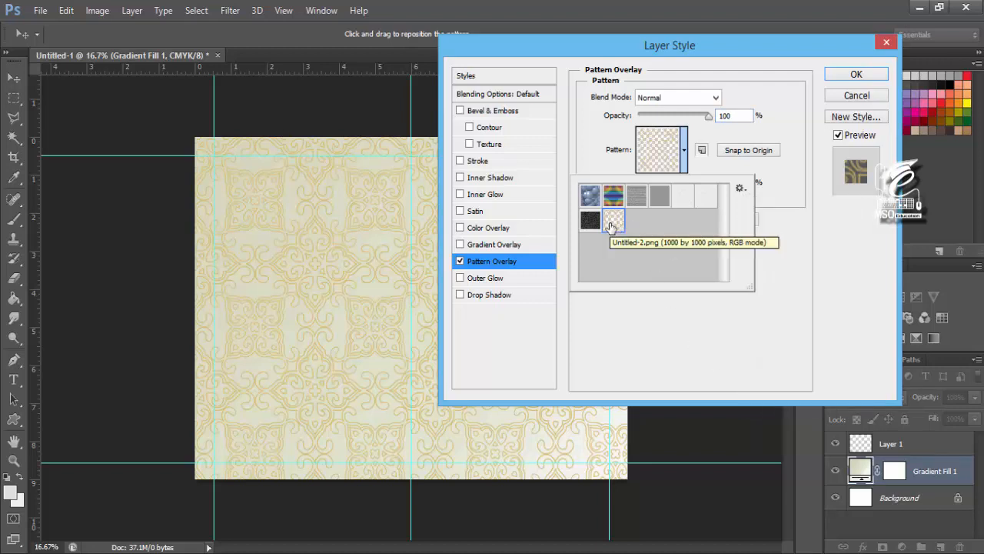
Step: Reduce the pattern overlay's scale to under half, lower its opacity to about 31% and apply the layer style
{"action": "left_click", "coordinate": [794, 181]}
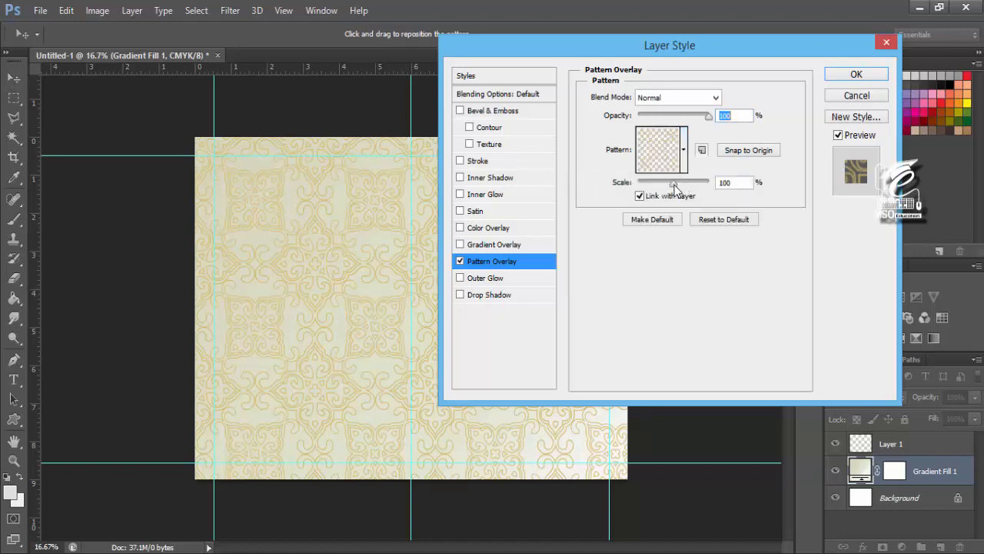
{"action": "left_click_drag", "start_coordinate": [675, 187], "coordinate": [652, 185]}
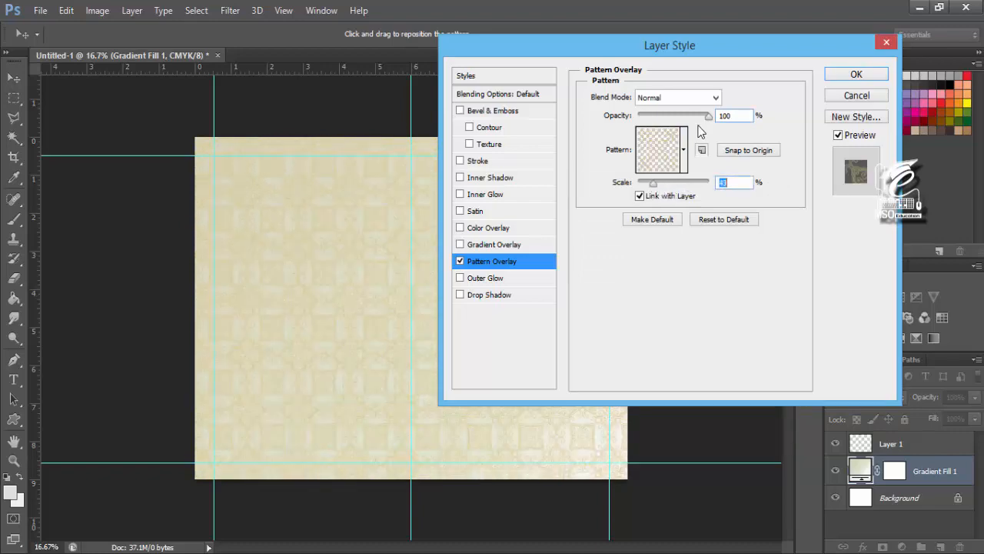
{"action": "left_click_drag", "start_coordinate": [706, 120], "coordinate": [659, 123]}
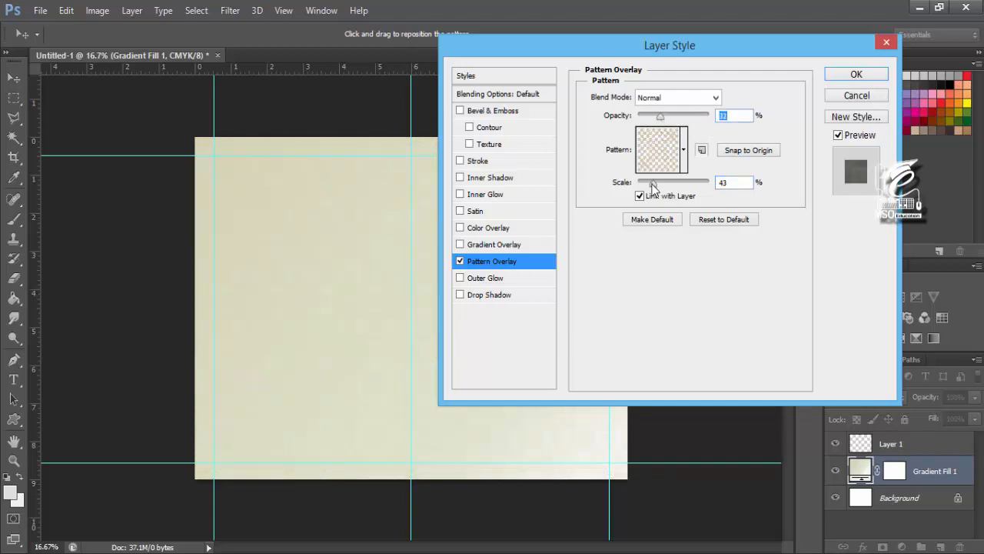
{"action": "left_click_drag", "start_coordinate": [652, 184], "coordinate": [658, 184]}
{"action": "key", "text": "ctrl+plus"}
{"action": "left_click_drag", "start_coordinate": [319, 202], "coordinate": [420, 396]}
{"action": "left_click_drag", "start_coordinate": [251, 301], "coordinate": [274, 241]}
{"action": "key", "text": "Return"}
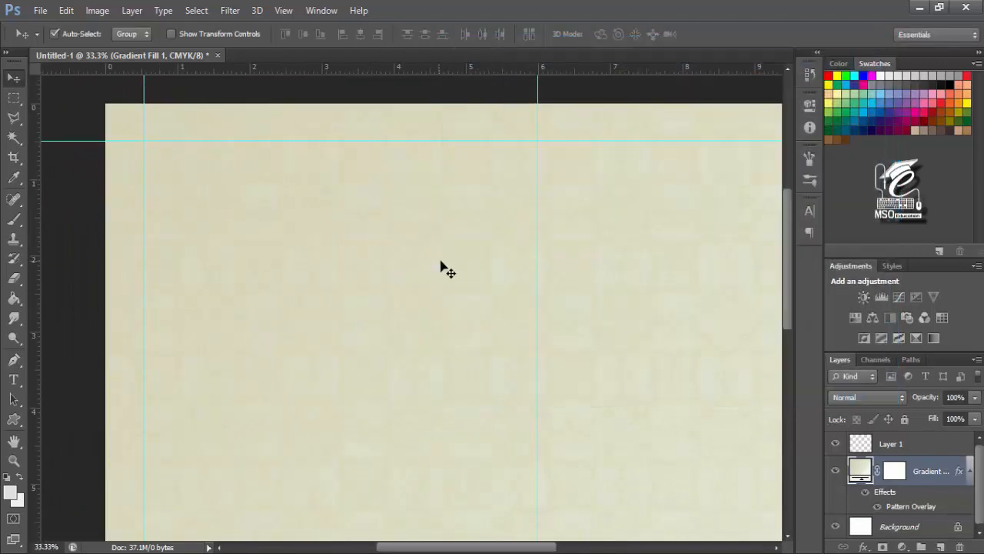
Step: Examine the subtle pattern on the background up close and across the whole page
{"action": "key", "text": "ctrl+minus"}
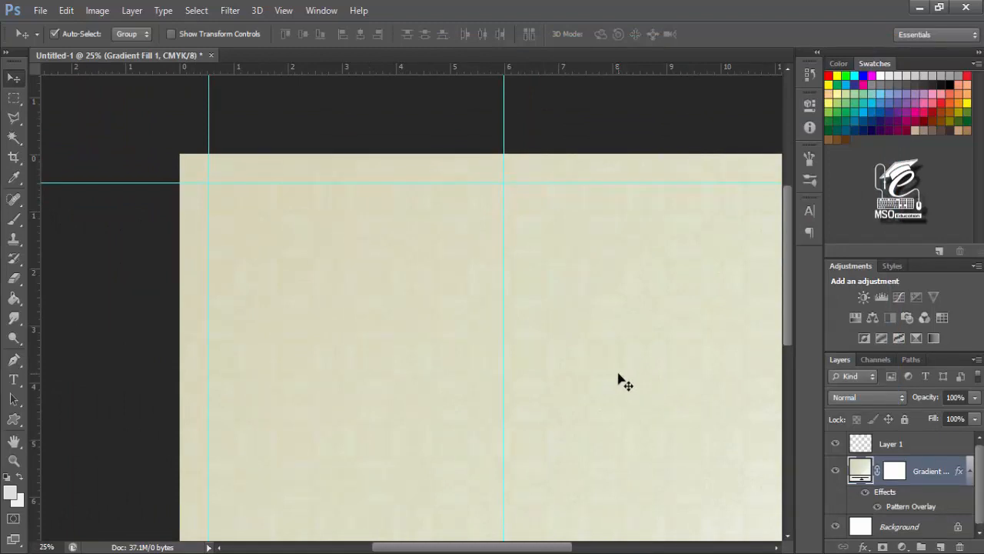
{"action": "key", "text": "ctrl+plus"}
{"action": "key", "text": "ctrl+plus"}
{"action": "key", "text": "ctrl+minus"}
{"action": "key", "text": "ctrl+minus"}
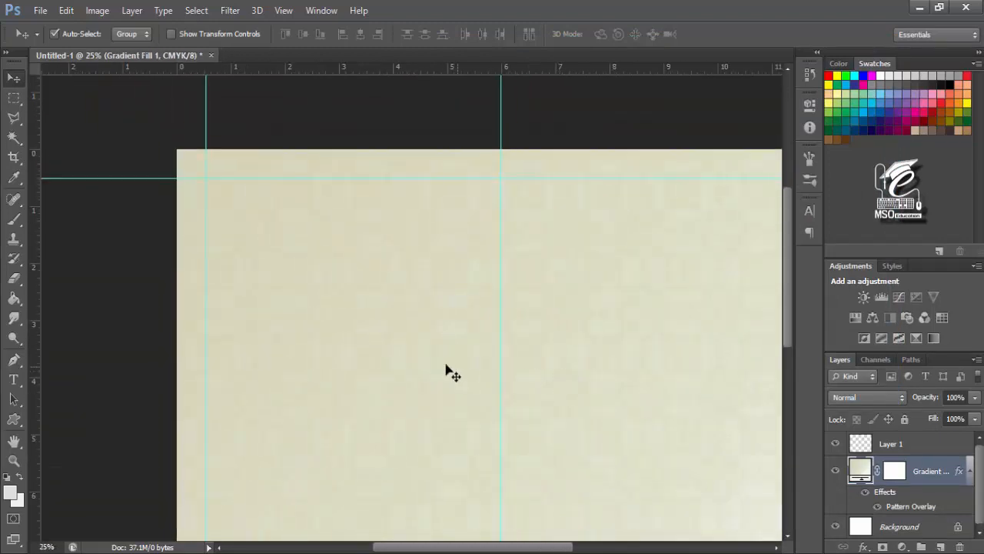
{"action": "left_click_drag", "start_coordinate": [663, 393], "coordinate": [535, 262]}
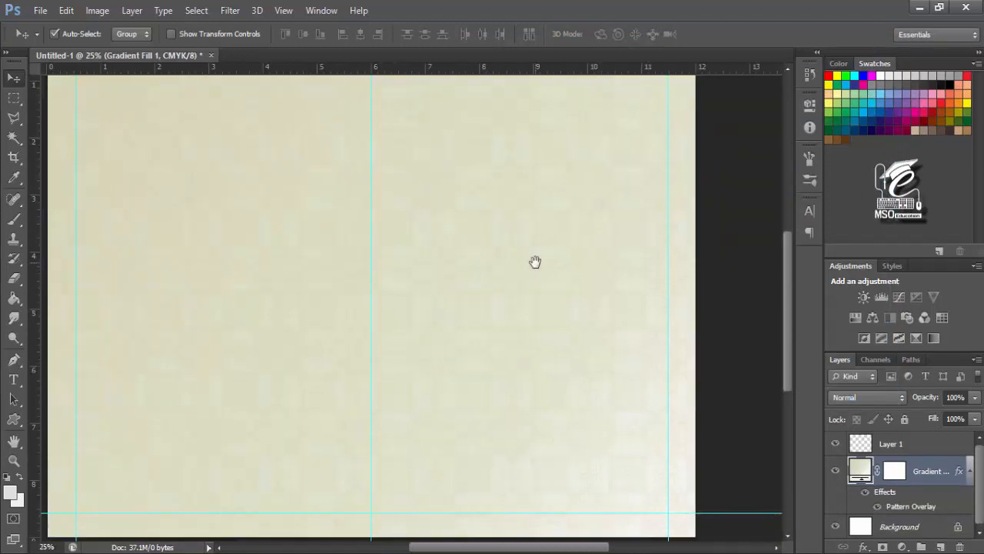
{"action": "key", "text": "ctrl+minus"}
{"action": "key", "text": "ctrl+plus"}
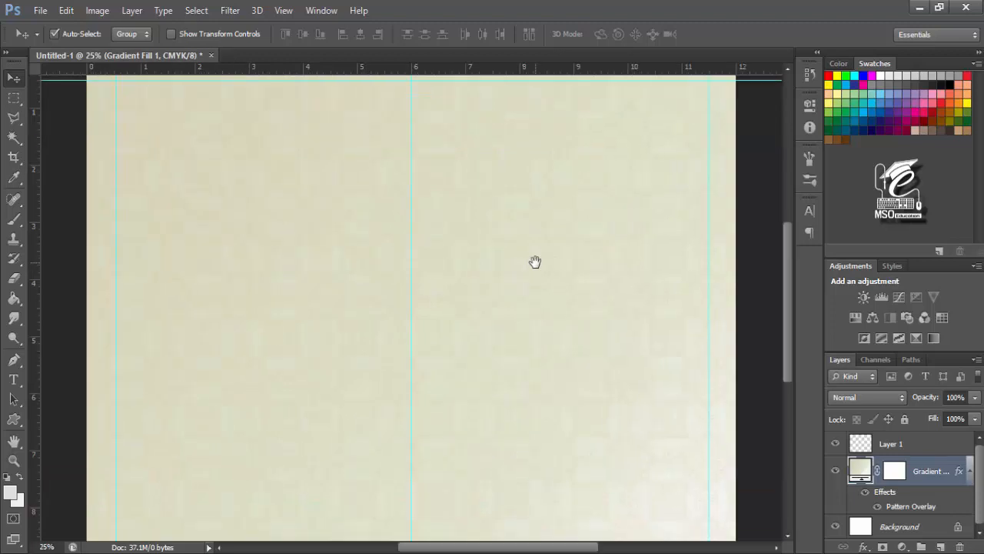
{"action": "key", "text": "ctrl+minus"}
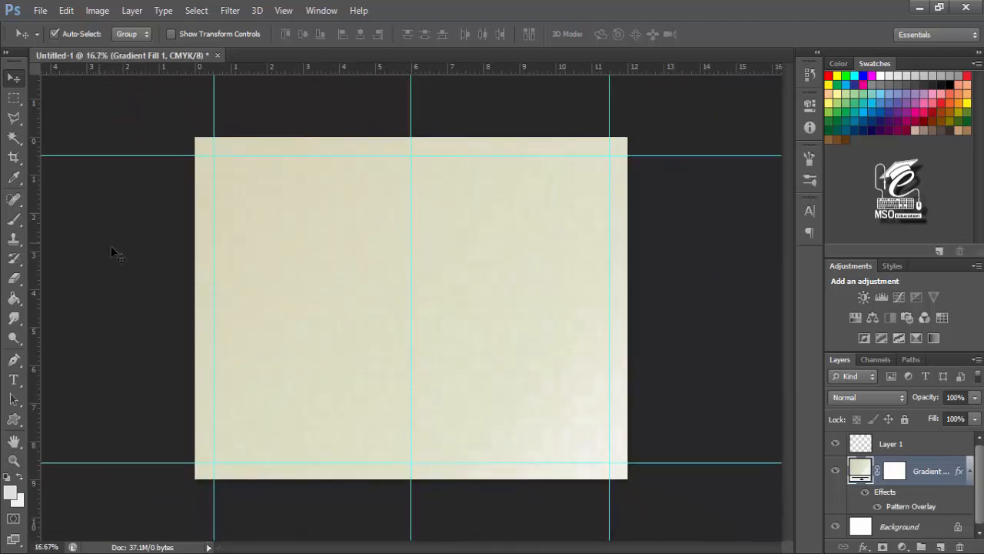
Step: With no layer selected, draw a rectangle shape about 4050 × 648 px across the full page width, just below the middle
{"action": "left_click", "coordinate": [115, 284]}
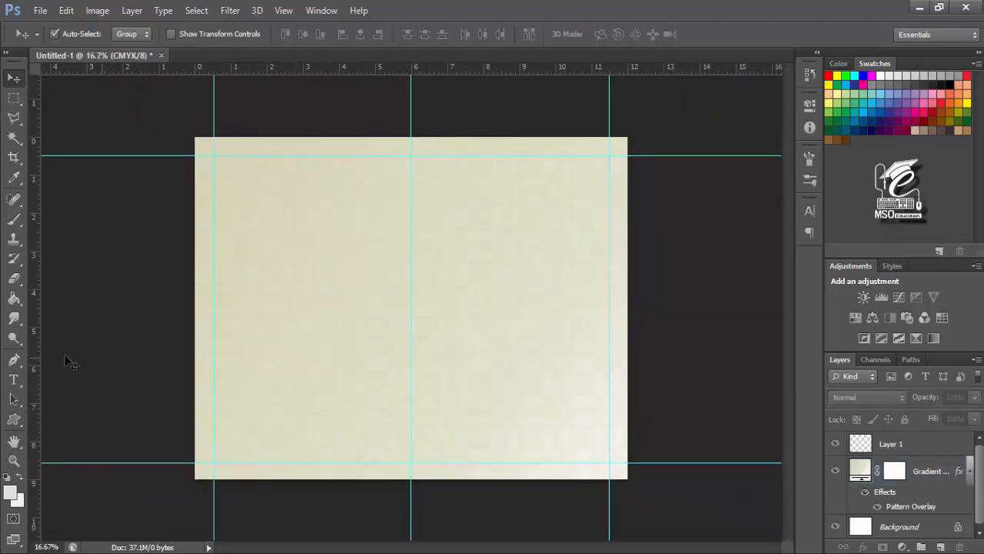
{"action": "left_click_drag", "start_coordinate": [25, 420], "coordinate": [94, 459]}
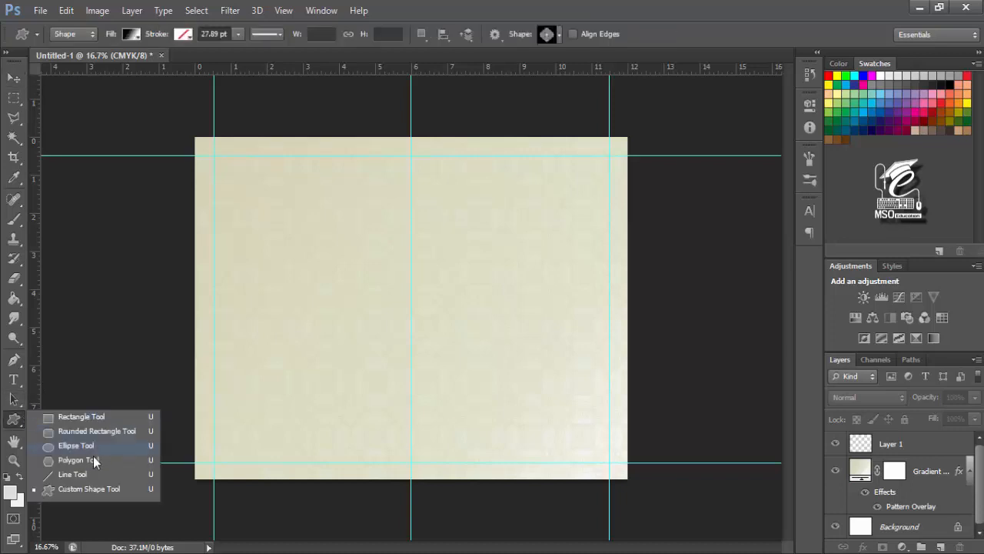
{"action": "left_click_drag", "start_coordinate": [71, 425], "coordinate": [72, 416]}
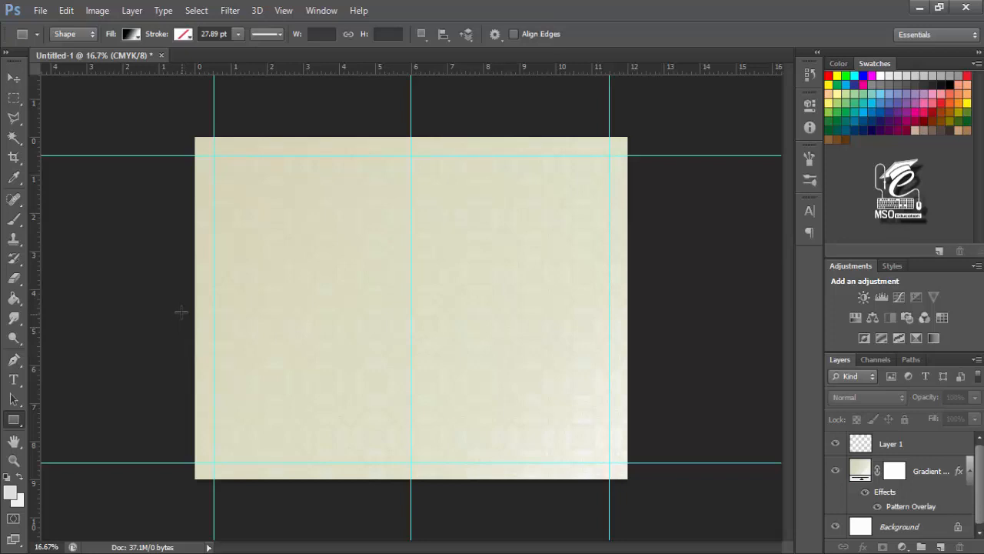
{"action": "left_click_drag", "start_coordinate": [180, 311], "coordinate": [667, 394]}
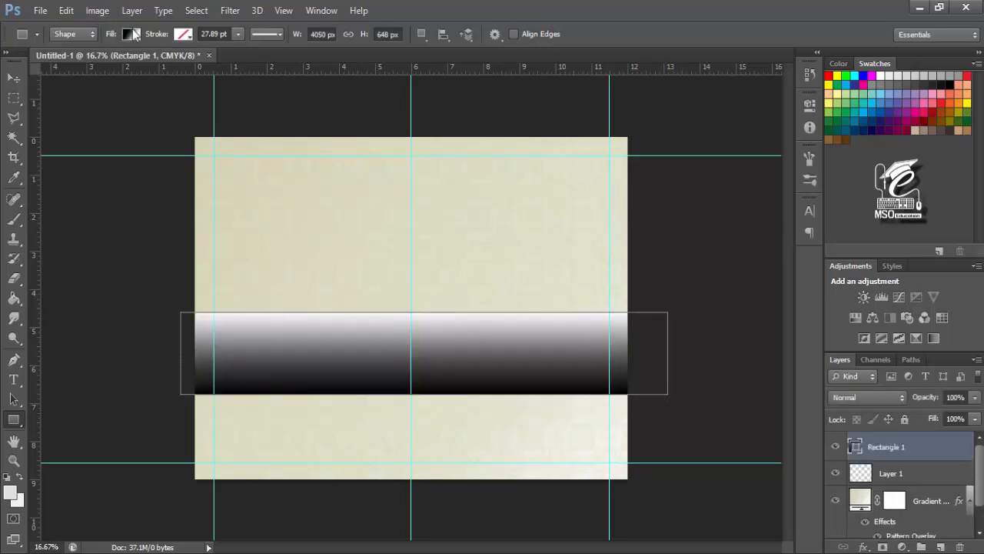
Step: Change the rectangle's gradient fill to a solid dark green of C 86, M 53, Y 67, K 51
{"action": "left_click", "coordinate": [133, 33]}
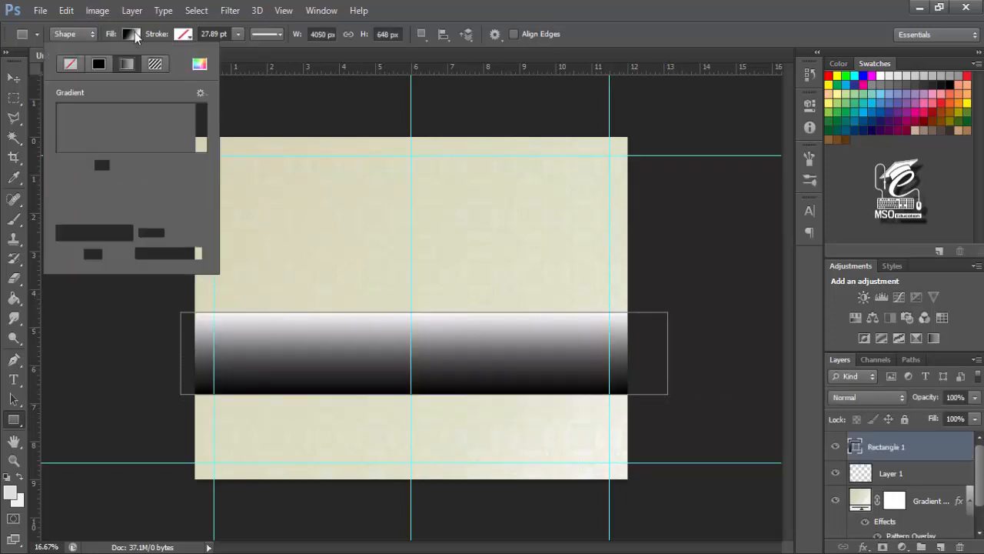
{"action": "left_click", "coordinate": [103, 65]}
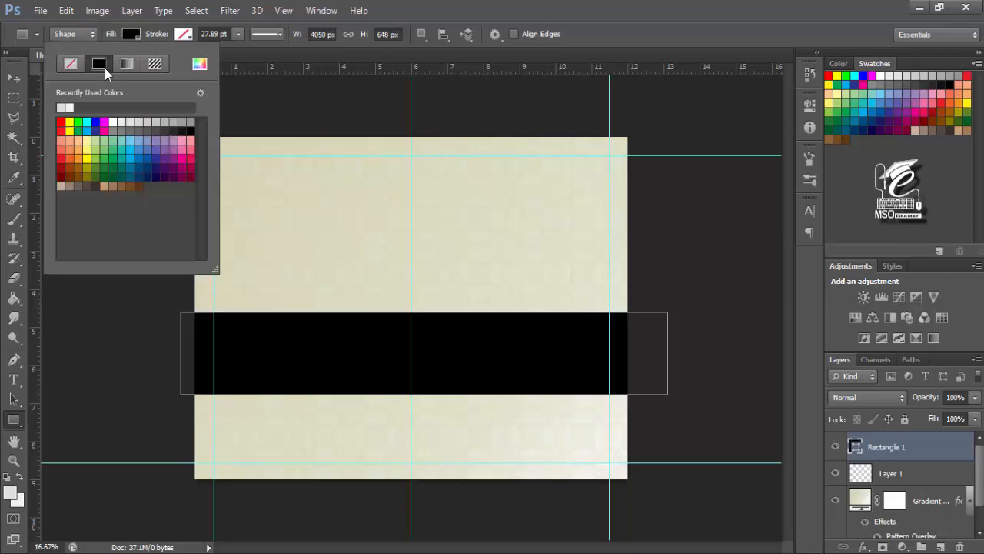
{"action": "left_click", "coordinate": [200, 64]}
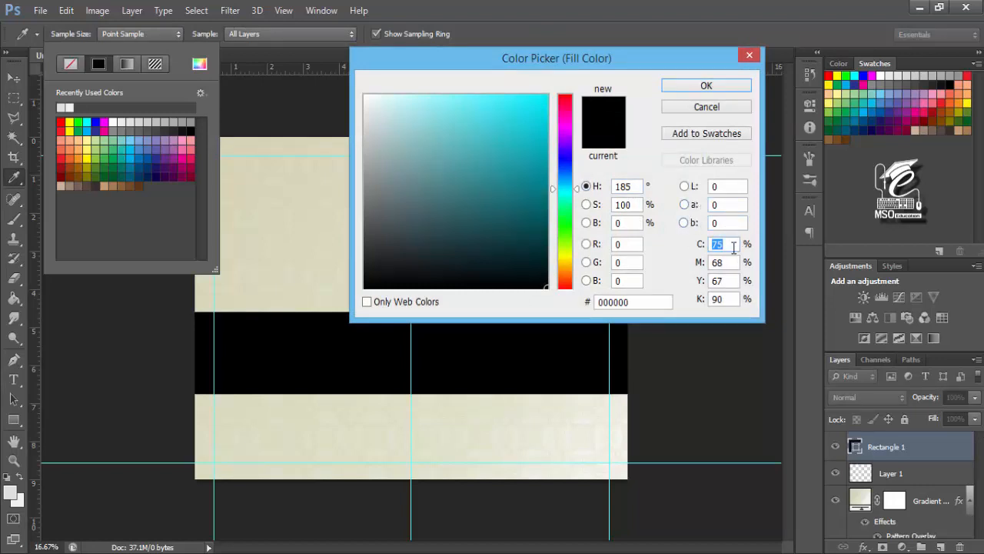
{"action": "type", "text": "86"}
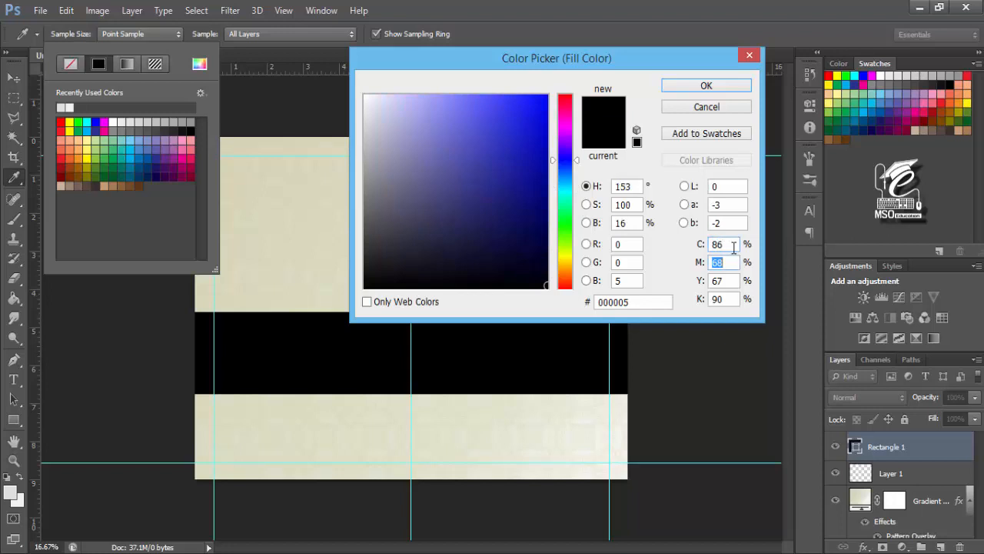
{"action": "type", "text": "53"}
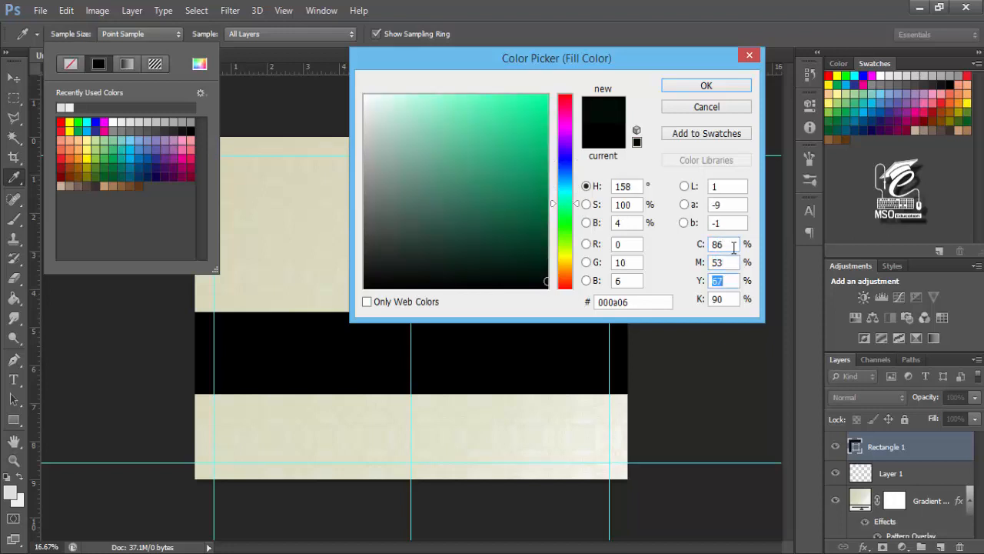
{"action": "type", "text": "67"}
{"action": "type", "text": "51"}
{"action": "key", "text": "Return"}
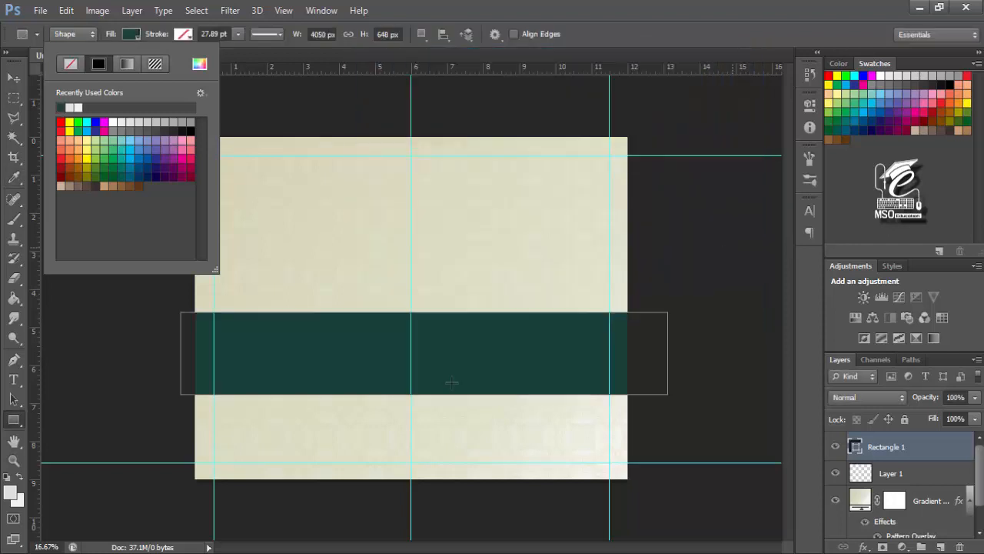
{"action": "left_click", "coordinate": [13, 78]}
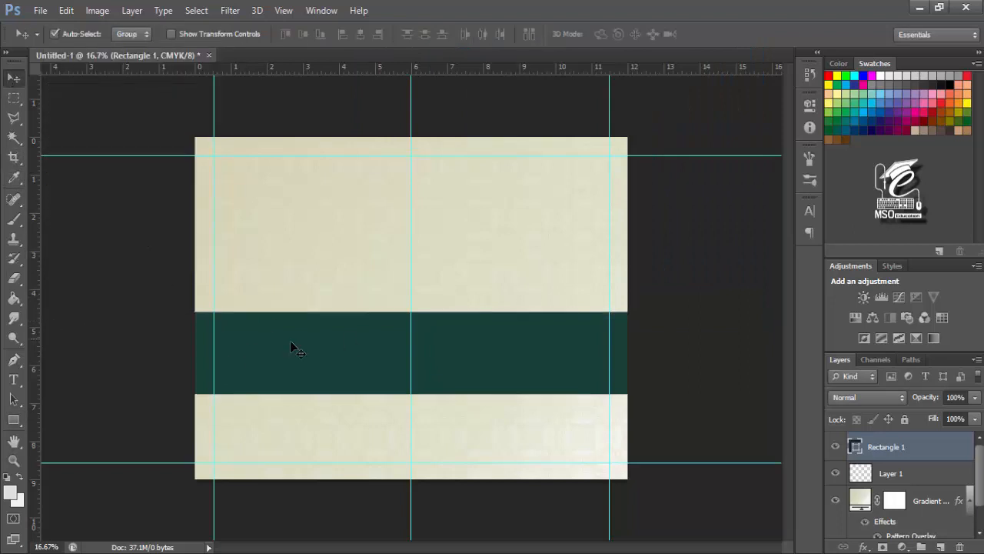
Step: Give the rectangle a solid stroke in the dark green sampled from its own fill
{"action": "key", "text": "u"}
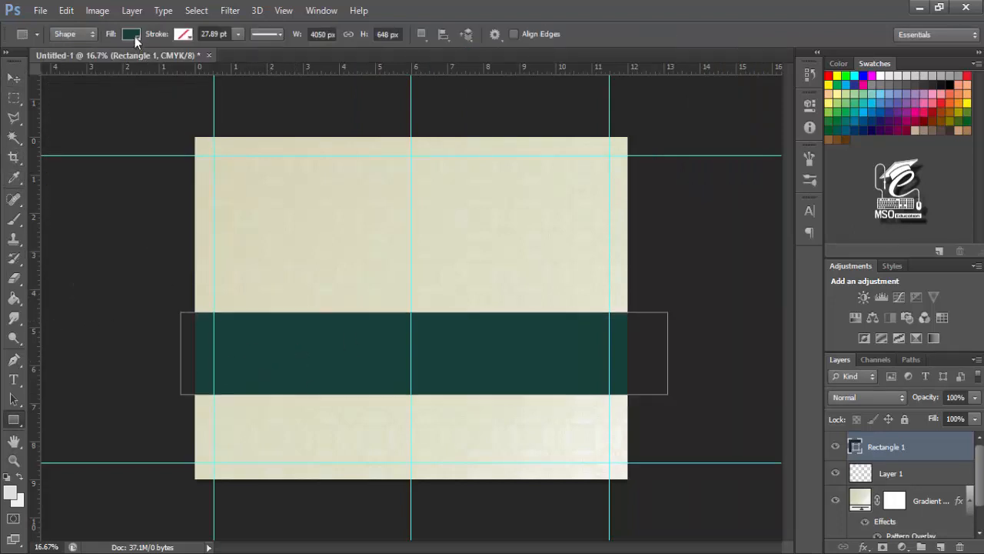
{"action": "left_click", "coordinate": [131, 34]}
{"action": "left_click", "coordinate": [184, 33]}
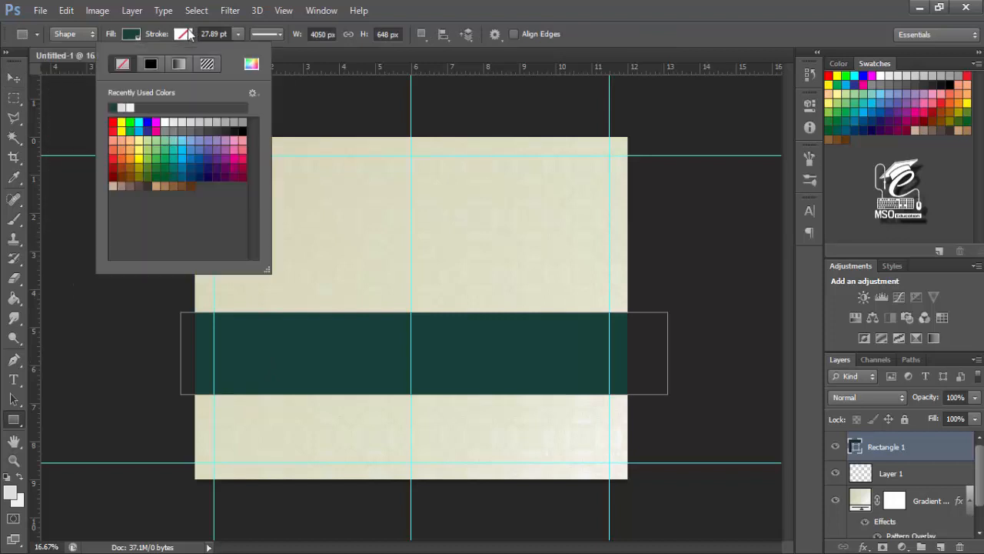
{"action": "left_click", "coordinate": [150, 64]}
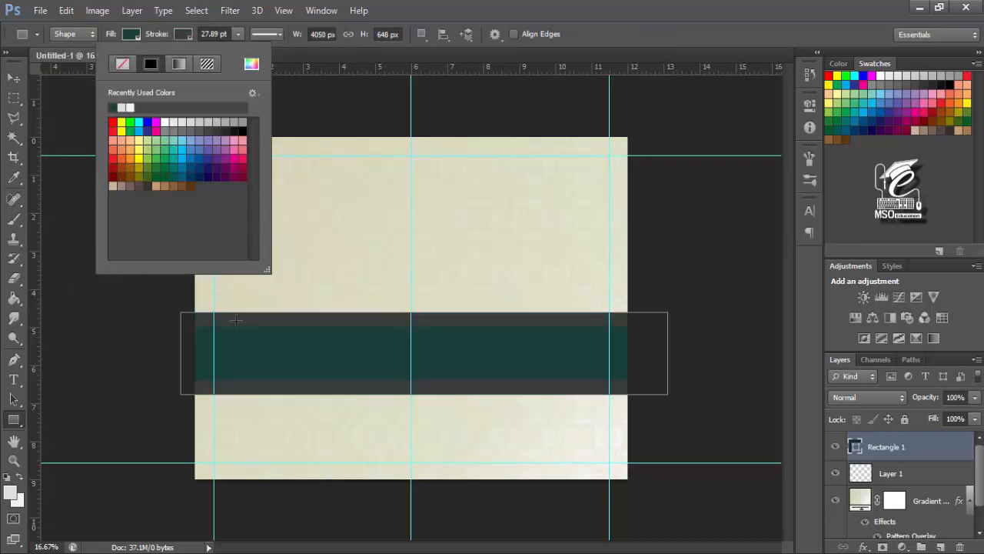
{"action": "left_click", "coordinate": [252, 64]}
{"action": "left_click", "coordinate": [276, 347]}
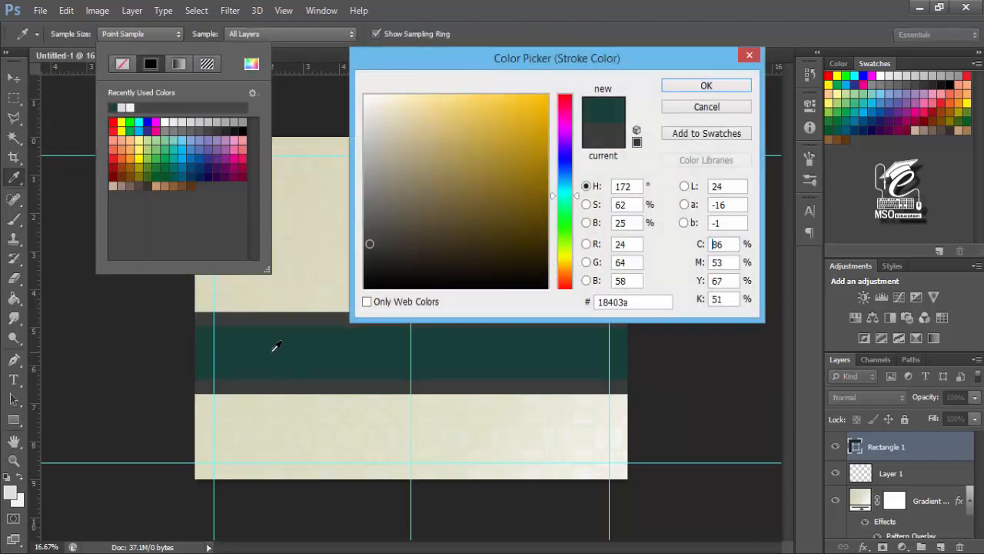
{"action": "left_click", "coordinate": [699, 87]}
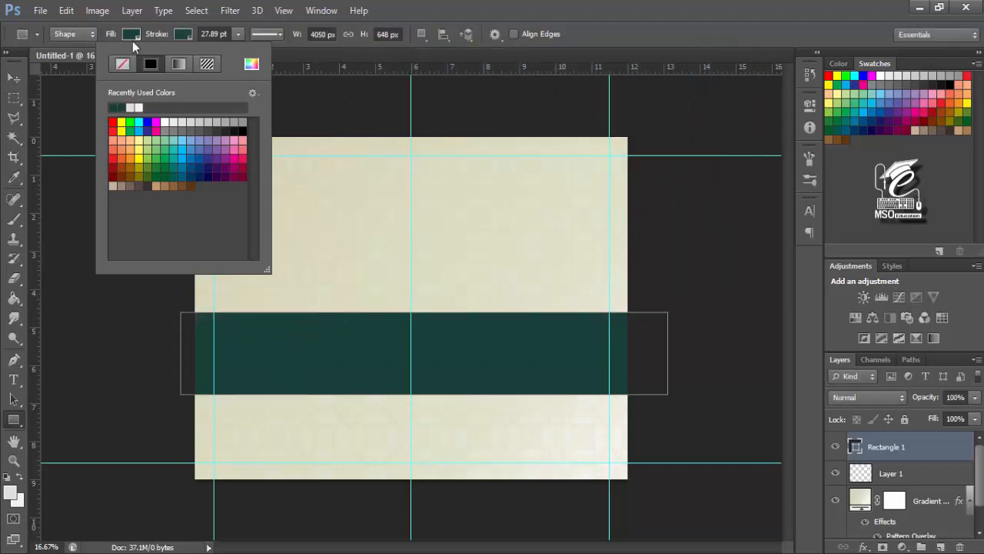
Step: Change the green band's fill to a lighter green of C 84, M 48, Y 63, K 37
{"action": "left_click", "coordinate": [132, 35]}
{"action": "left_click", "coordinate": [183, 34]}
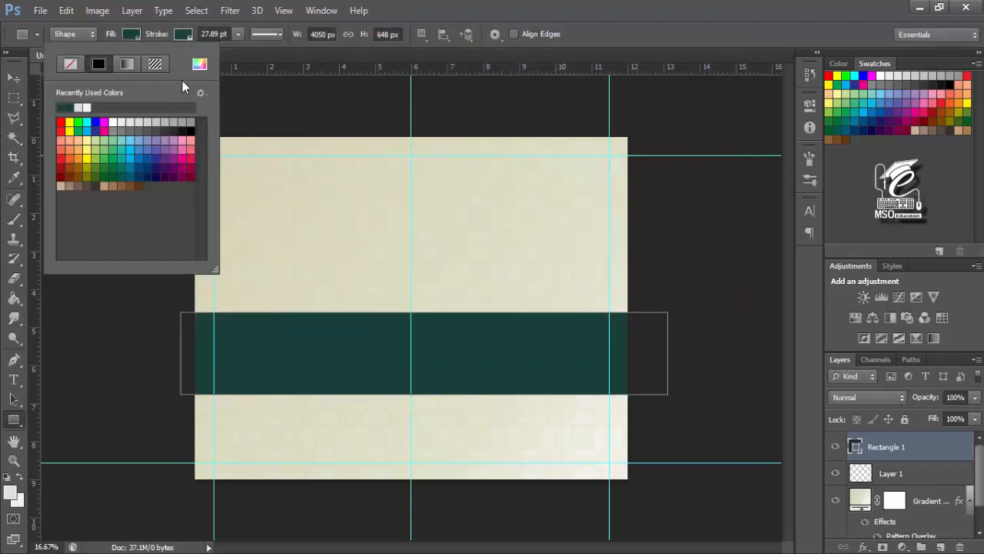
{"action": "left_click", "coordinate": [199, 64]}
{"action": "left_click_drag", "start_coordinate": [473, 246], "coordinate": [467, 226]}
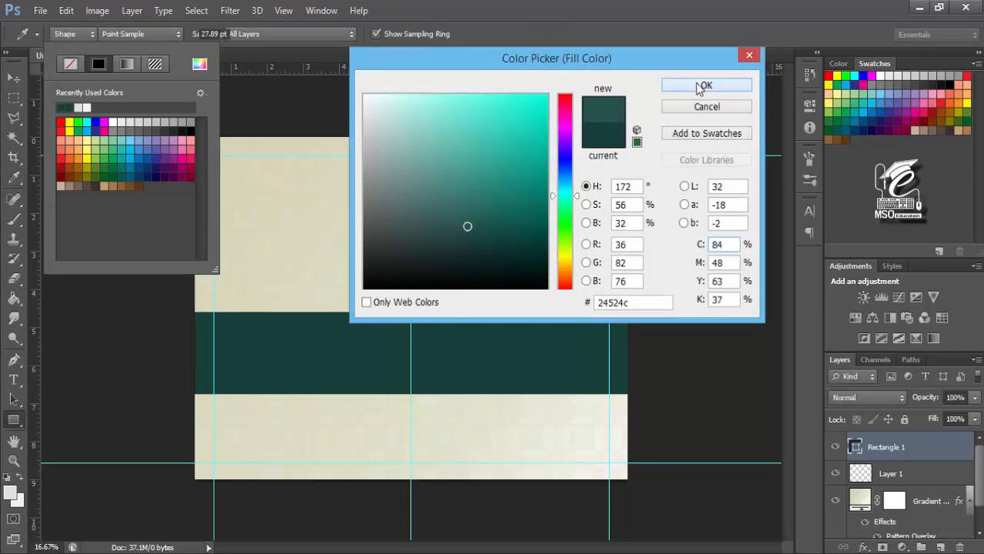
{"action": "left_click", "coordinate": [705, 86]}
Step: Thin the band's stroke to about 7.82 pt and shift the band slightly down the page
{"action": "left_click", "coordinate": [236, 35]}
{"action": "left_click_drag", "start_coordinate": [236, 35], "coordinate": [209, 51]}
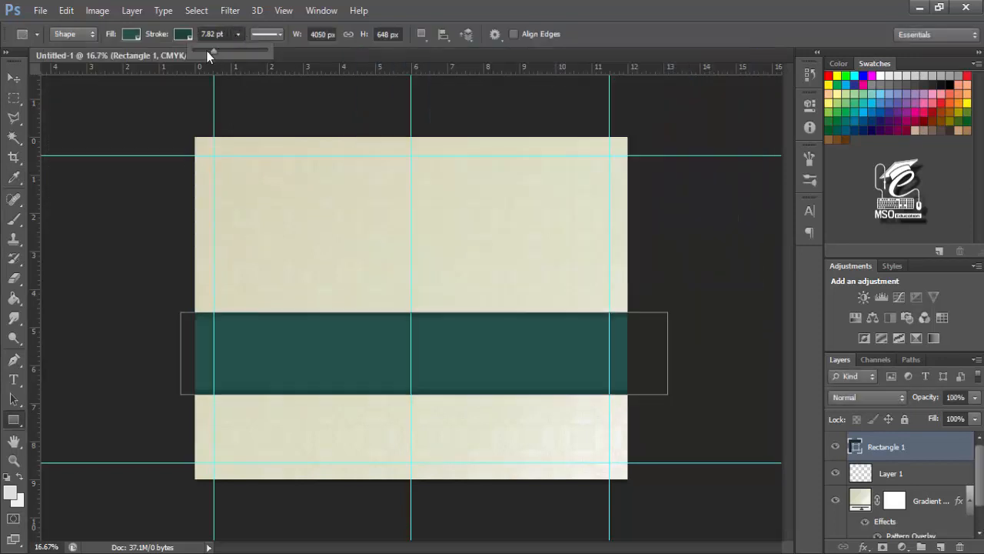
{"action": "key", "text": "v"}
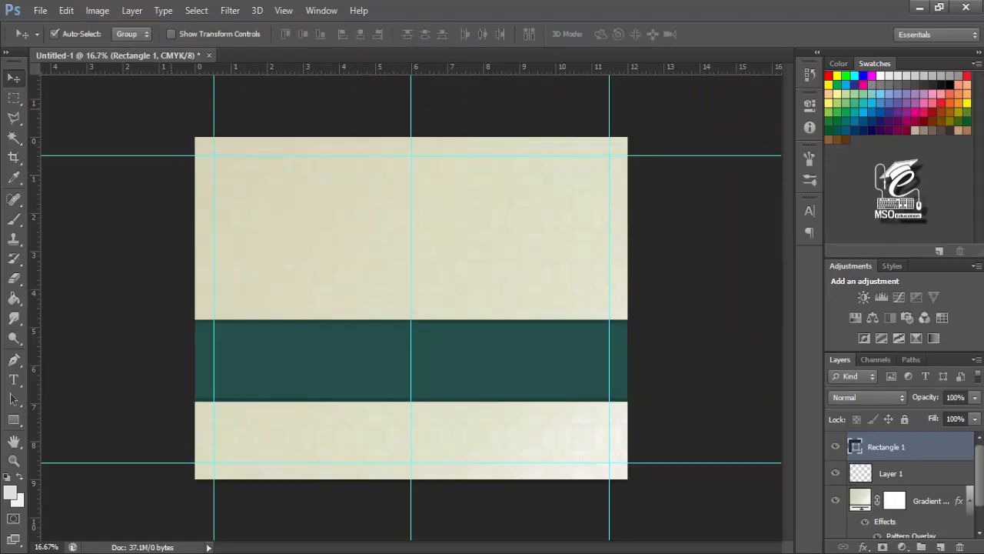
Step: Open pngguru.com (2) from the Png File folder and bring the rolled scroll into the layout
{"action": "left_click", "coordinate": [40, 10]}
{"action": "left_click", "coordinate": [66, 39]}
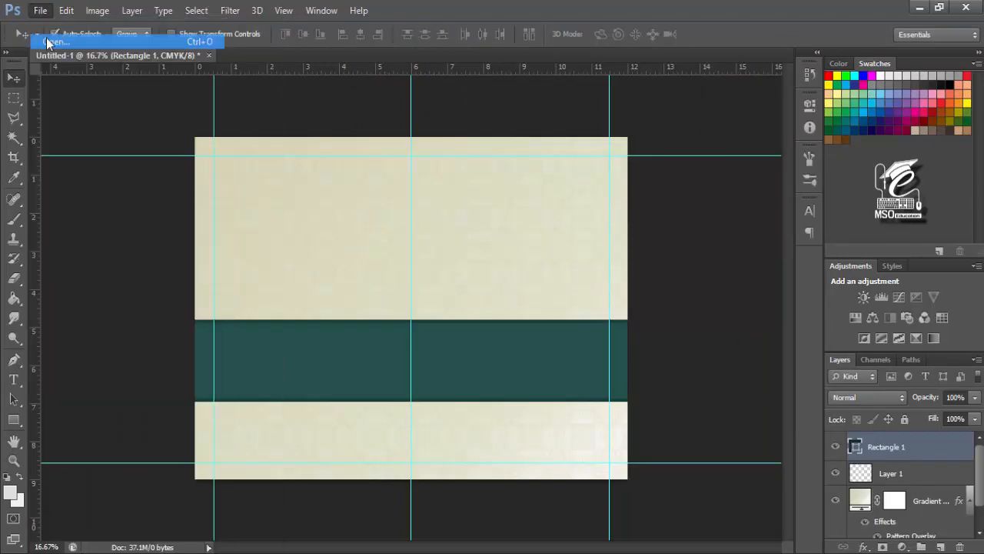
{"action": "left_click", "coordinate": [279, 88]}
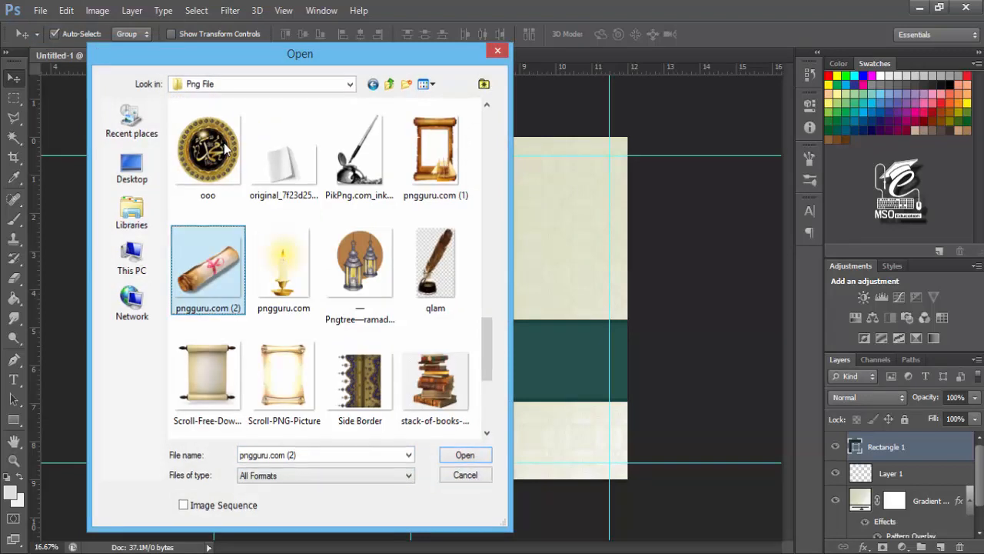
{"action": "double_click", "coordinate": [211, 265]}
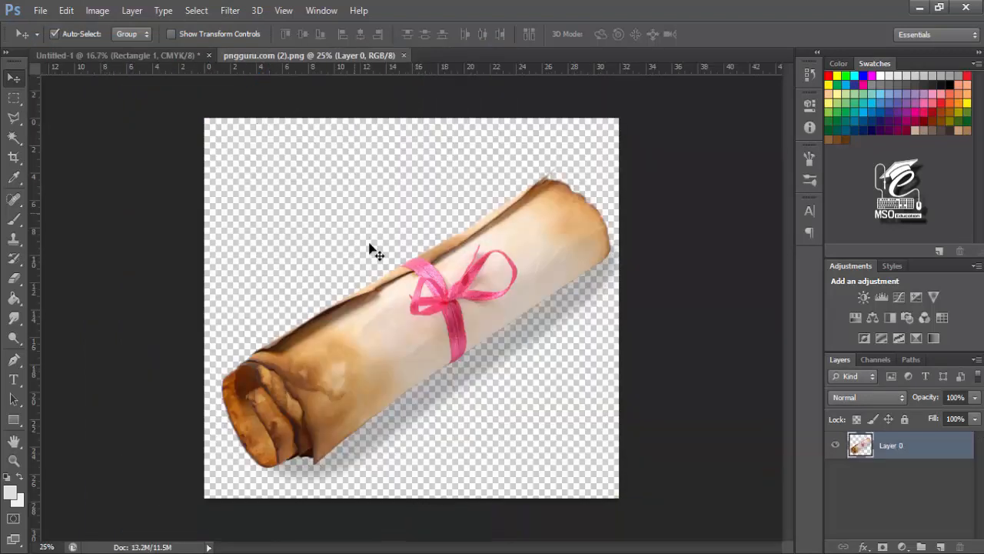
{"action": "left_click_drag", "start_coordinate": [415, 321], "coordinate": [267, 204]}
Step: Scale the scroll down to about 2 inches wide and place it in the page's upper-left corner
{"action": "key", "text": "ctrl+t"}
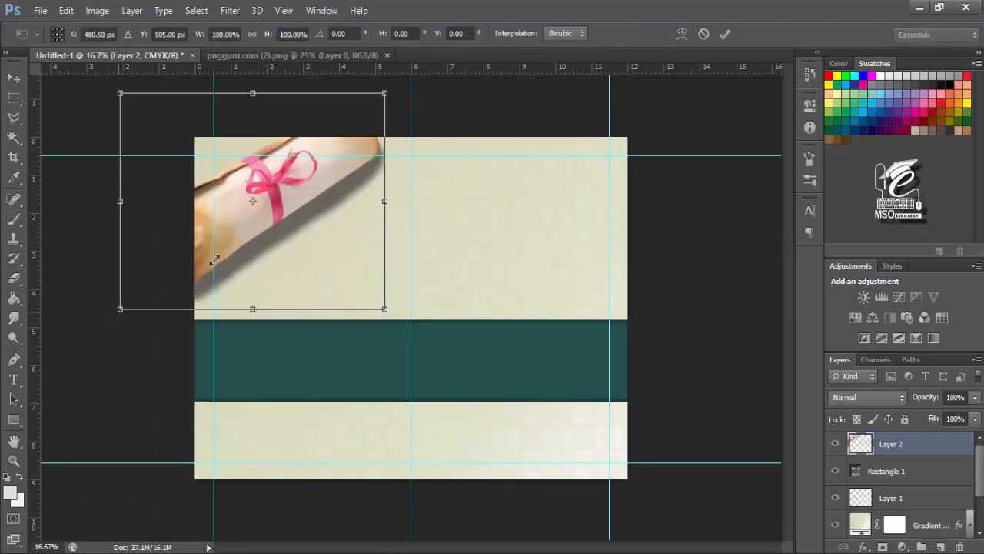
{"action": "left_click_drag", "start_coordinate": [215, 260], "coordinate": [213, 254]}
{"action": "left_click_drag", "start_coordinate": [248, 206], "coordinate": [234, 179]}
{"action": "key", "text": "Return"}
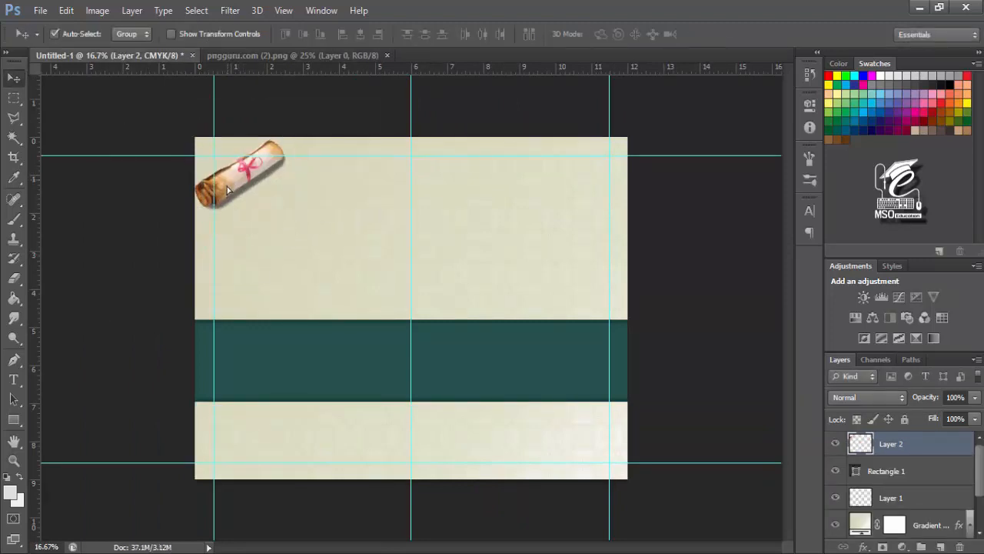
{"action": "key", "text": "ctrl+t"}
{"action": "left_click_drag", "start_coordinate": [287, 222], "coordinate": [273, 212]}
{"action": "left_click_drag", "start_coordinate": [250, 179], "coordinate": [228, 192]}
{"action": "key", "text": "Return"}
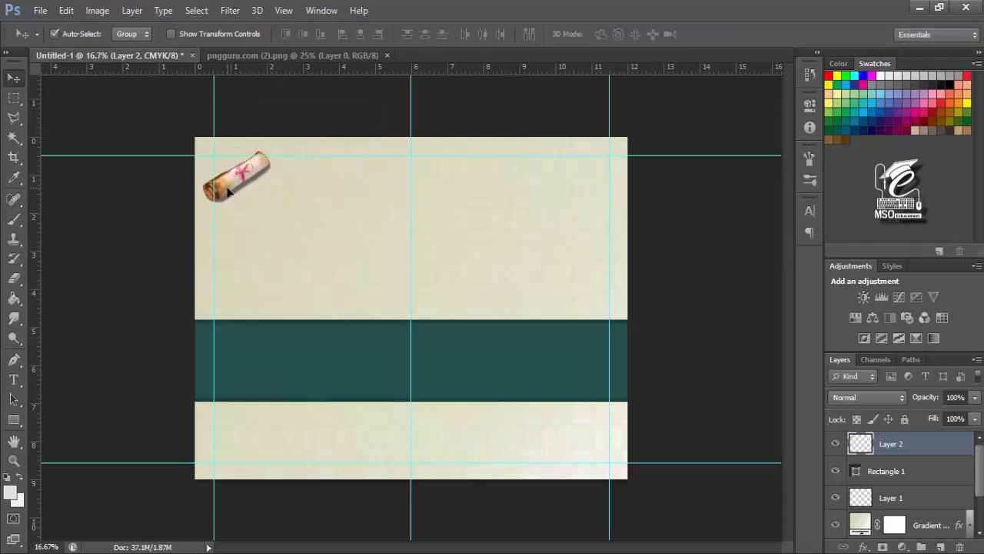
Step: Duplicate the scroll with a slight offset and set the upper scroll layer to 54% opacity and 59% fill
{"action": "left_click", "coordinate": [974, 397]}
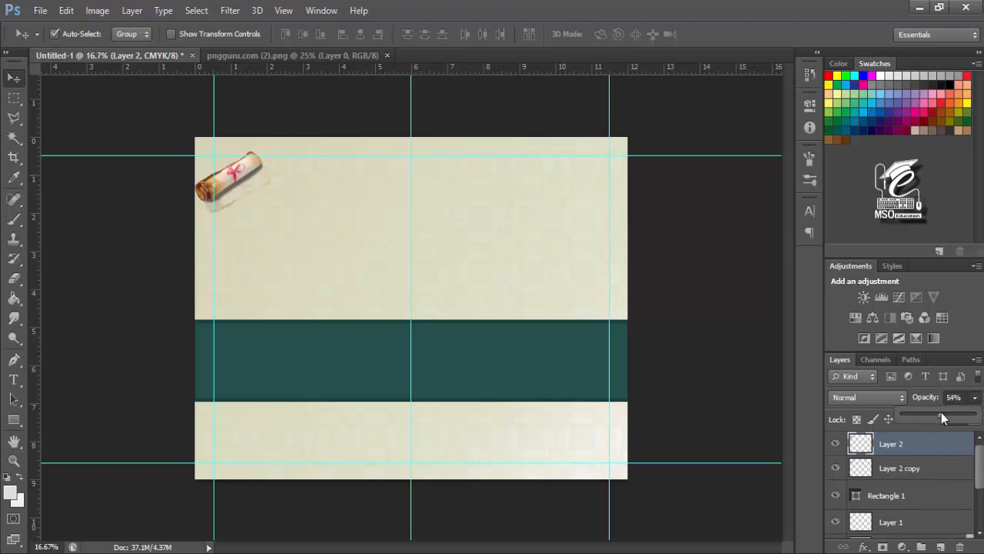
{"action": "left_click_drag", "start_coordinate": [941, 412], "coordinate": [942, 412]}
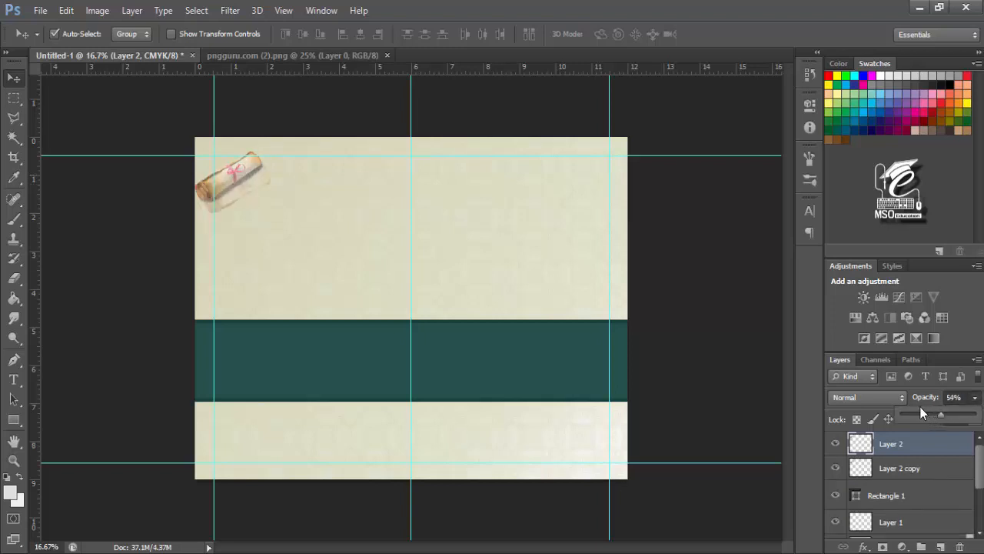
{"action": "left_click", "coordinate": [915, 406]}
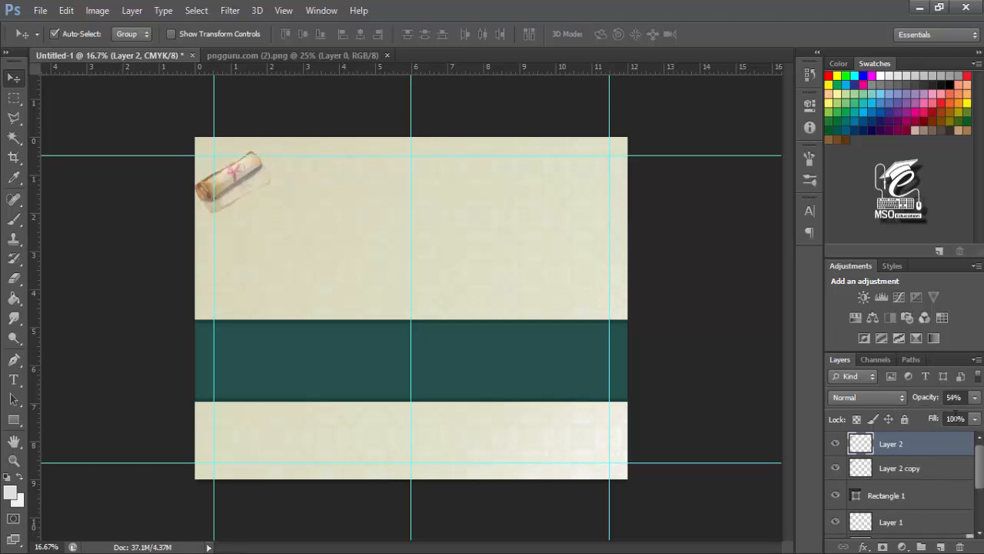
{"action": "left_click", "coordinate": [967, 419]}
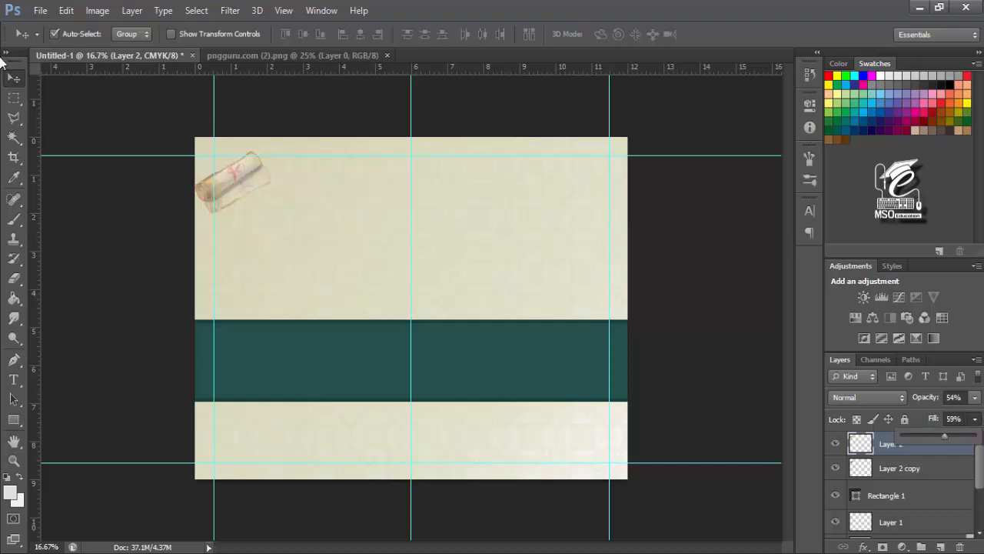
{"action": "left_click", "coordinate": [86, 173]}
Step: Delete the faint scroll duplicate and nudge the remaining scroll within the page's upper-left corner
{"action": "left_click", "coordinate": [232, 206]}
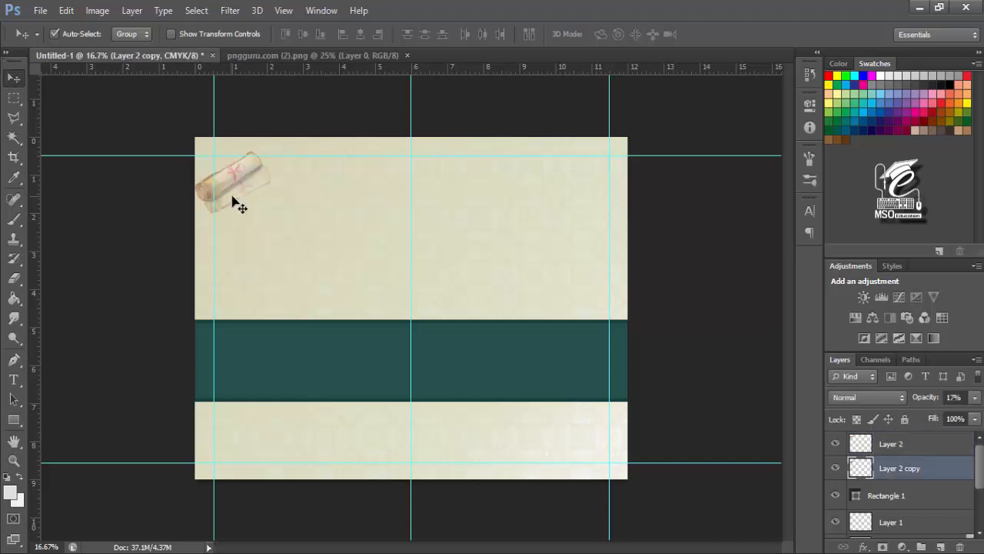
{"action": "key", "text": "ctrl+t"}
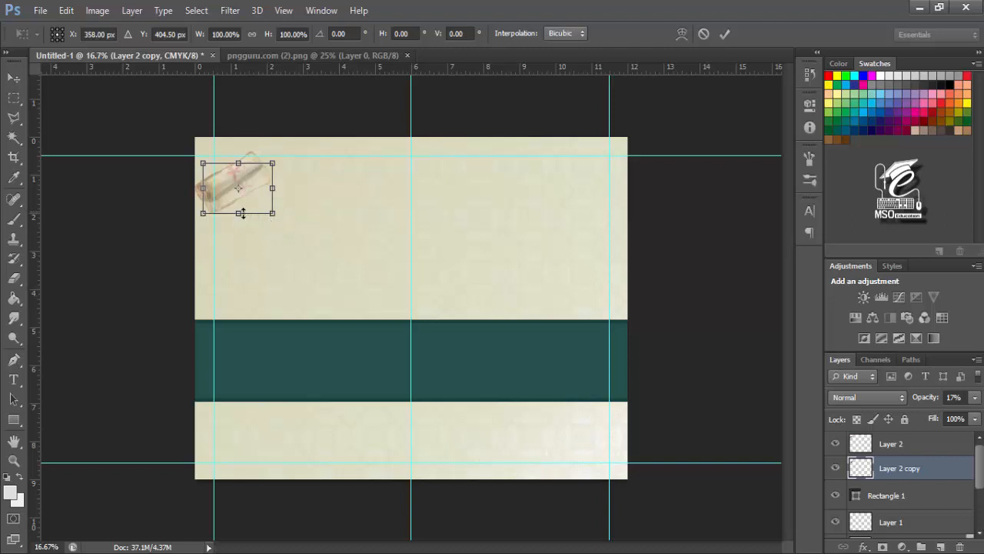
{"action": "mouse_move", "coordinate": [238, 213]}
{"action": "left_mouse_down"}
{"action": "mouse_move", "coordinate": [230, 206]}
{"action": "mouse_move", "coordinate": [231, 221]}
{"action": "mouse_move", "coordinate": [260, 208]}
{"action": "mouse_move", "coordinate": [242, 198]}
{"action": "left_mouse_up"}
{"action": "key", "text": "Return"}
{"action": "key", "text": "Delete"}
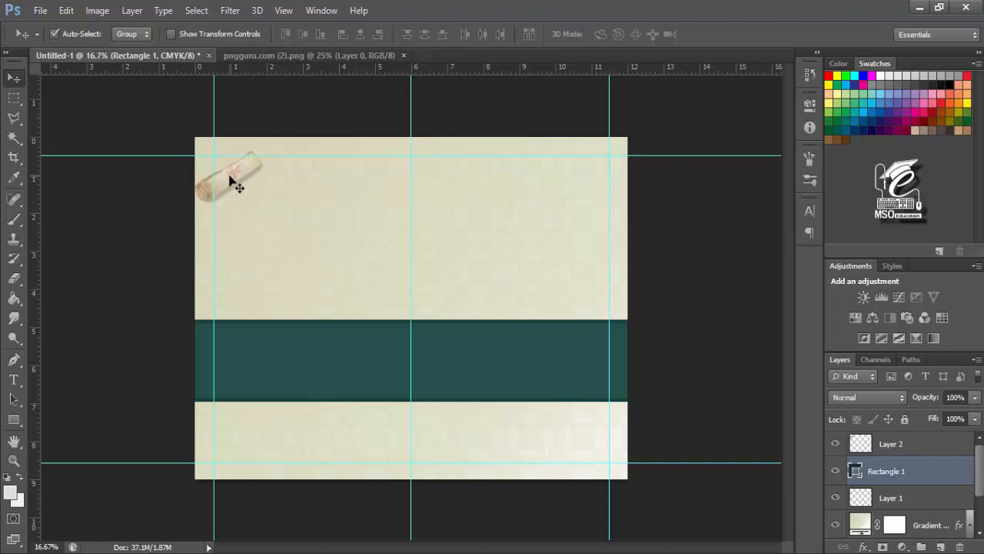
{"action": "left_click_drag", "start_coordinate": [237, 187], "coordinate": [205, 211]}
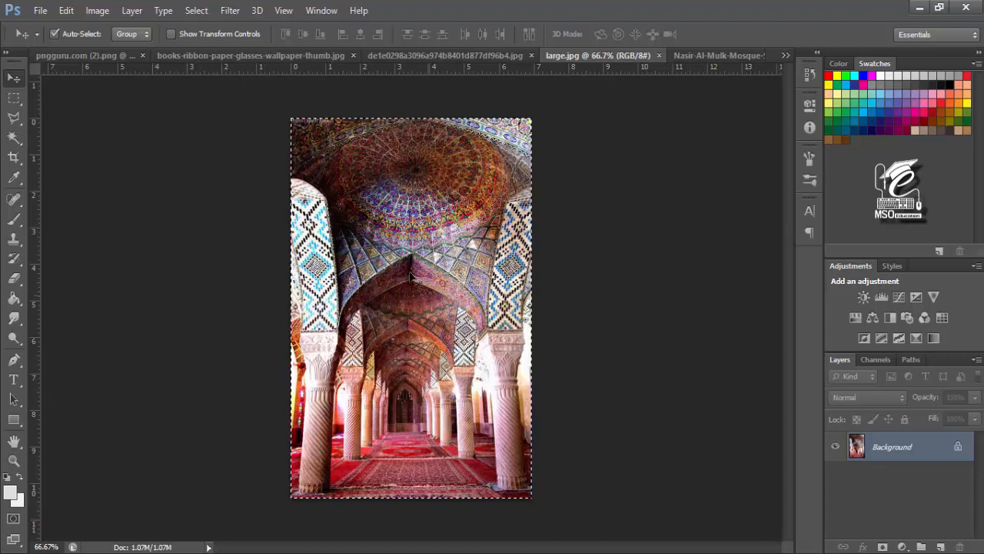
Step: Close the scroll PNG, paste the mosque interior picture into the layout and place it over the green band's right part
{"action": "left_click", "coordinate": [96, 56]}
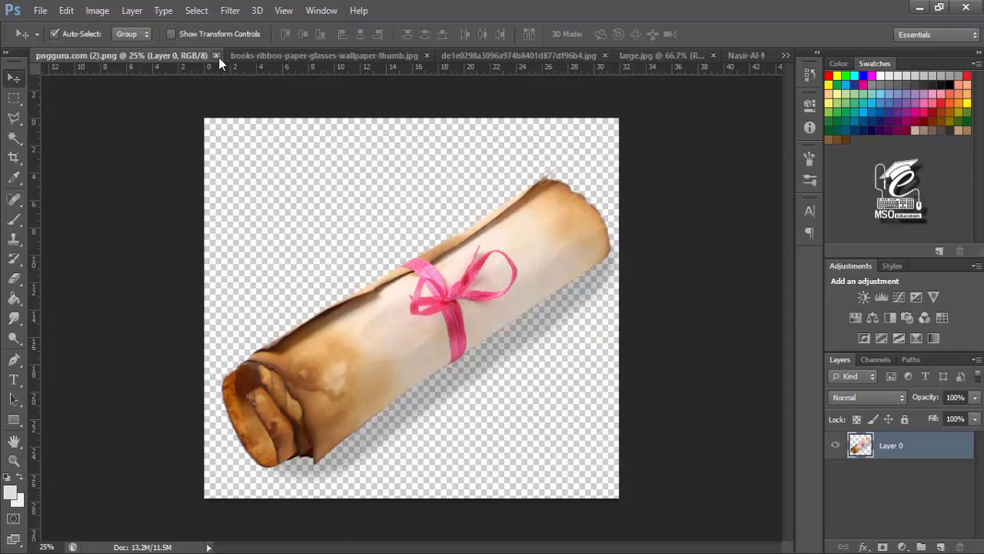
{"action": "left_click", "coordinate": [216, 55]}
{"action": "left_click", "coordinate": [75, 53]}
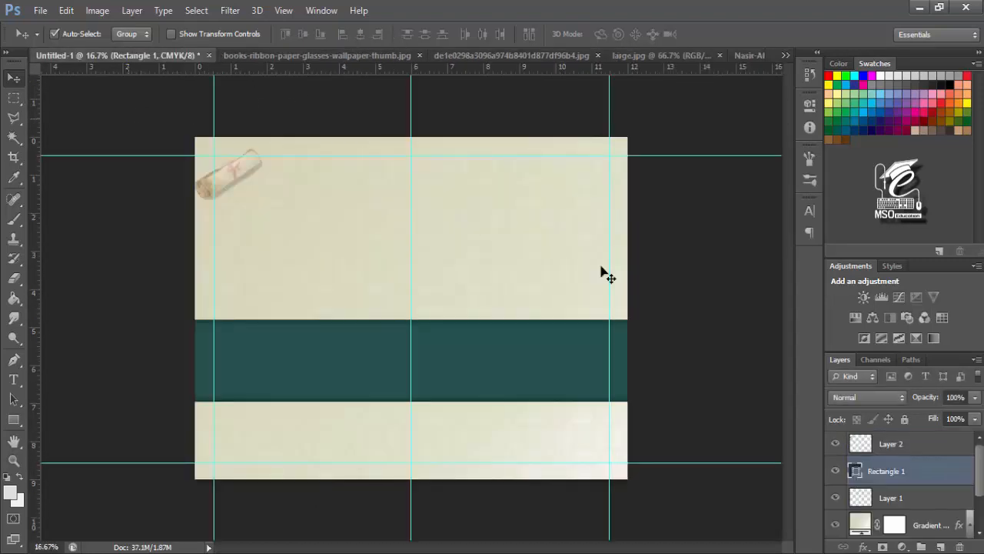
{"action": "key", "text": "ctrl+v"}
{"action": "left_click_drag", "start_coordinate": [425, 298], "coordinate": [553, 352]}
Step: Enlarge the mosque picture to about 161%, rotate it about -8.27° and move it to the band's right end
{"action": "key", "text": "ctrl+t"}
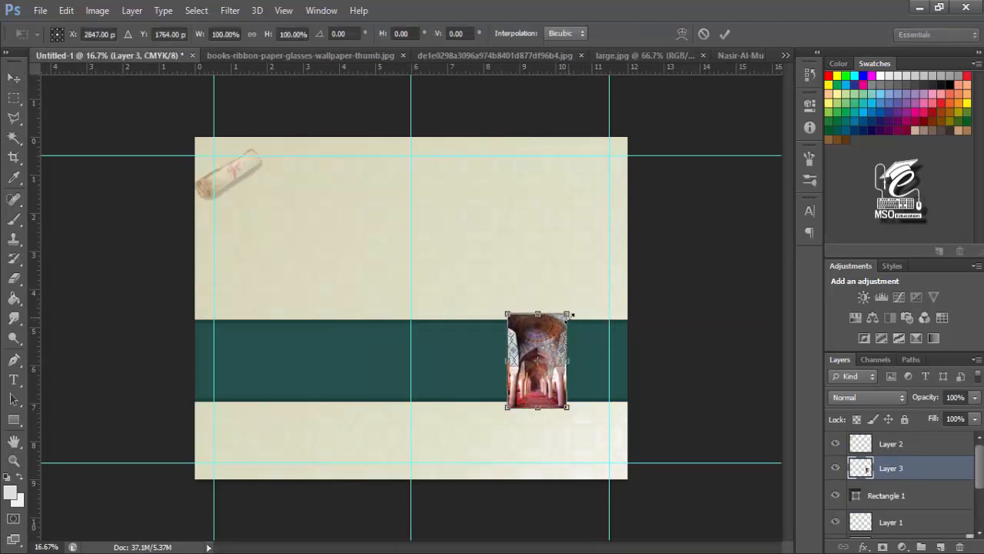
{"action": "left_click_drag", "start_coordinate": [570, 314], "coordinate": [597, 262]}
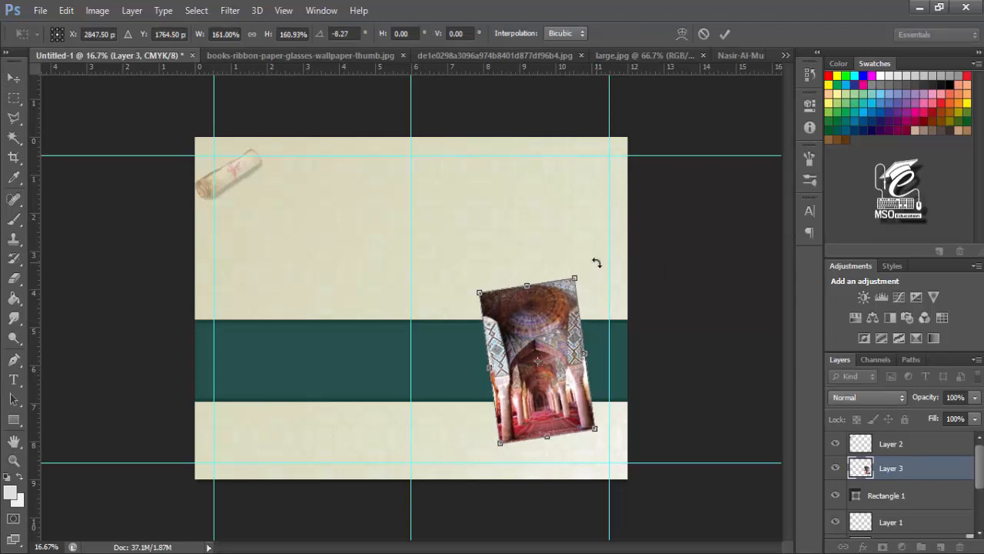
{"action": "key", "text": "Return"}
{"action": "left_click_drag", "start_coordinate": [550, 339], "coordinate": [596, 359]}
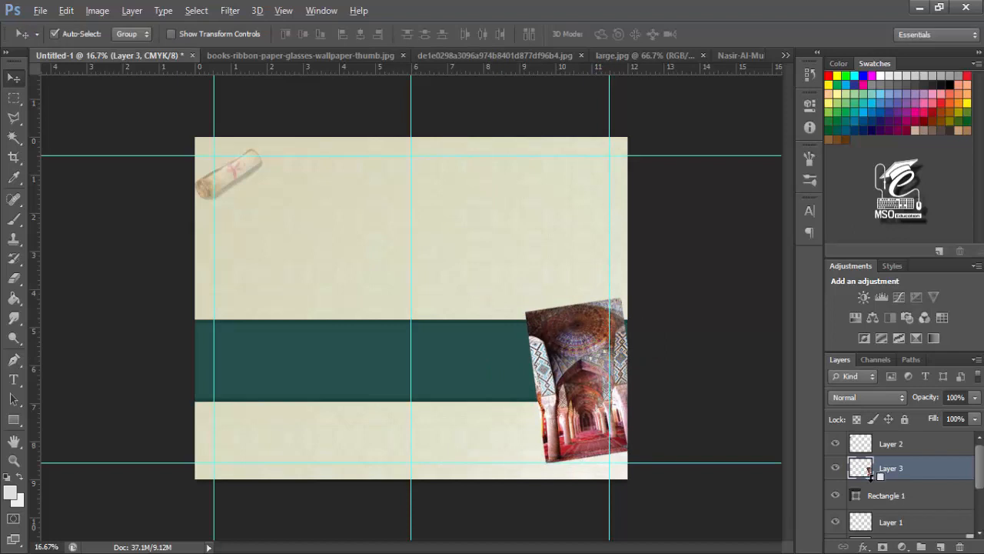
Step: Clip the mosque picture to the green band and enlarge it to about 122%
{"action": "left_click", "coordinate": [870, 473], "text": "alt"}
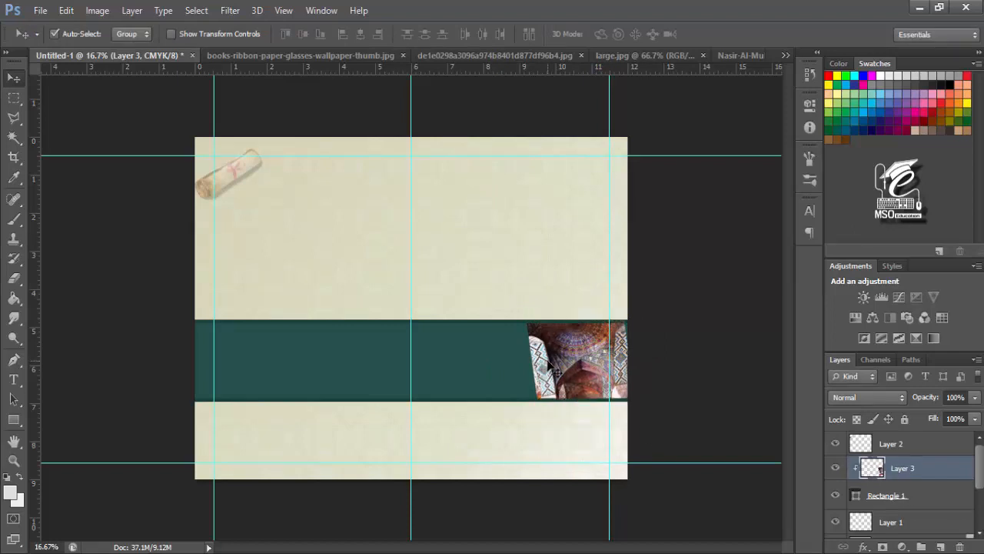
{"action": "key", "text": "e"}
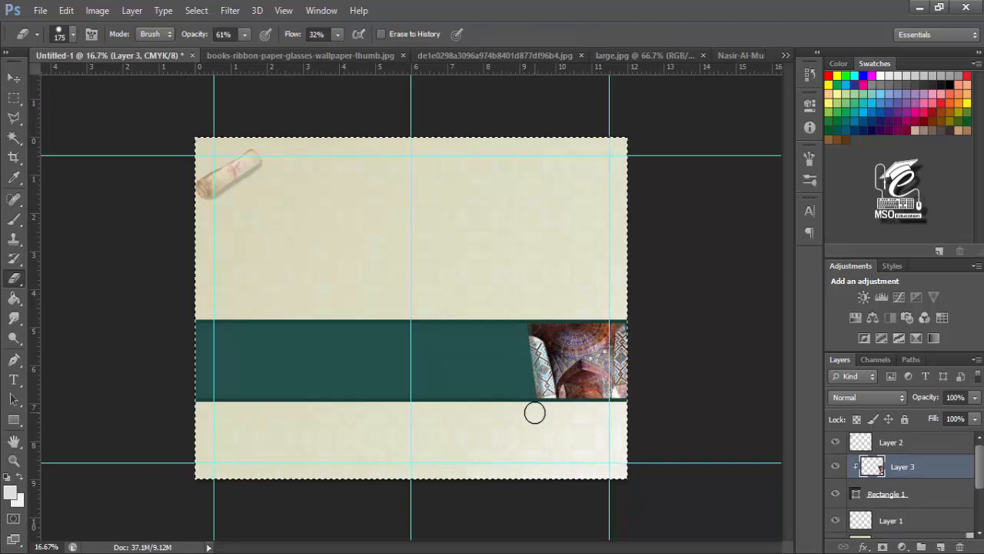
{"action": "key", "text": "ctrl+t"}
{"action": "left_click_drag", "start_coordinate": [521, 296], "coordinate": [507, 279]}
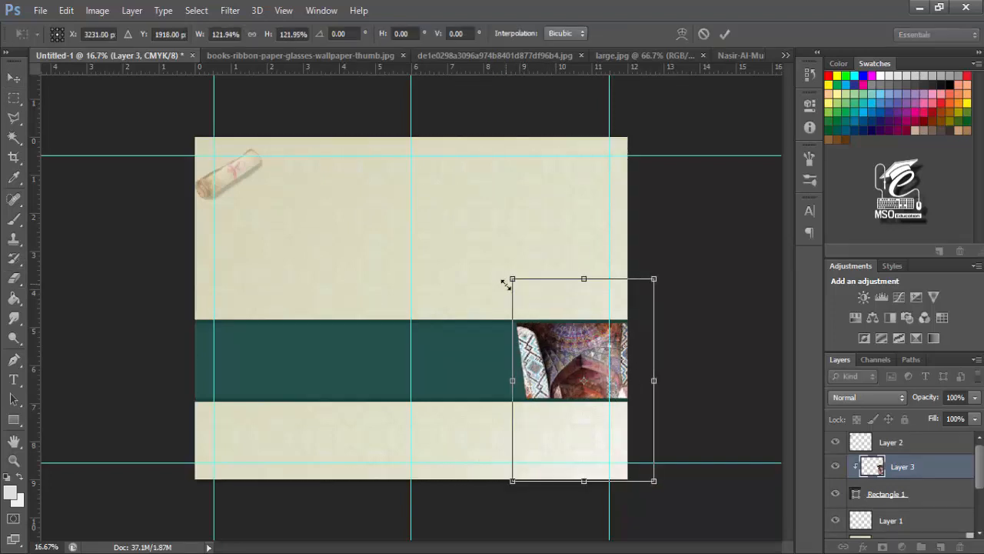
{"action": "key", "text": "Return"}
Step: Set the Eraser to 26% opacity and 16% flow and work softly along the mosque picture's left edge
{"action": "left_click", "coordinate": [245, 33]}
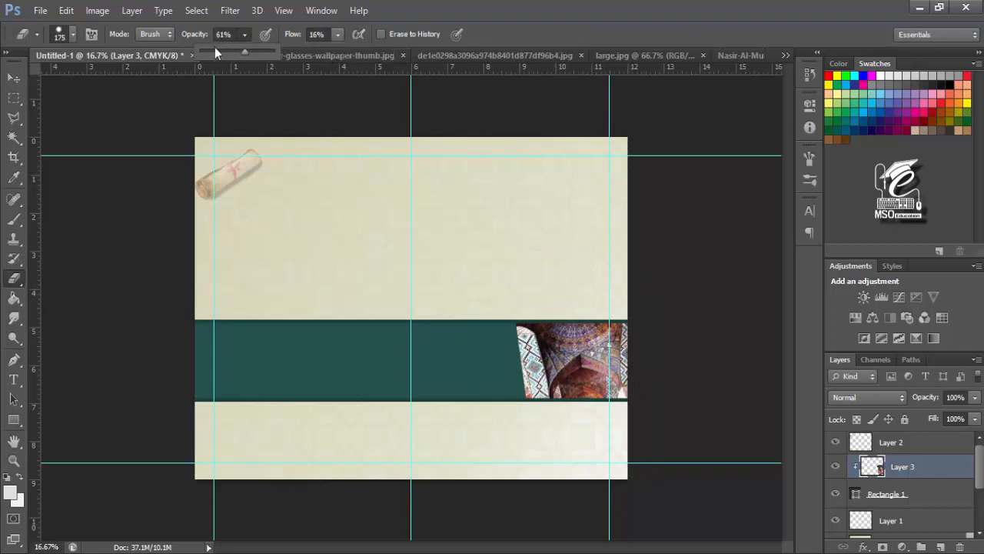
{"action": "left_click", "coordinate": [547, 335]}
{"action": "key", "text": "ctrl+plus"}
{"action": "key", "text": "ctrl+plus"}
{"action": "key", "text": "ctrl+plus"}
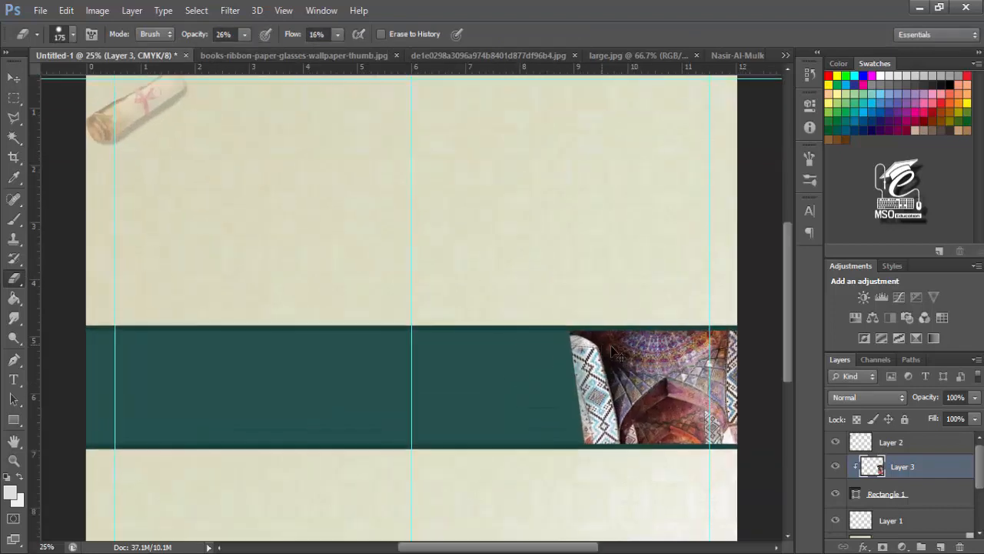
{"action": "mouse_move", "coordinate": [672, 419]}
{"action": "left_mouse_down"}
{"action": "mouse_move", "coordinate": [492, 164]}
{"action": "mouse_move", "coordinate": [488, 196]}
{"action": "left_mouse_up"}
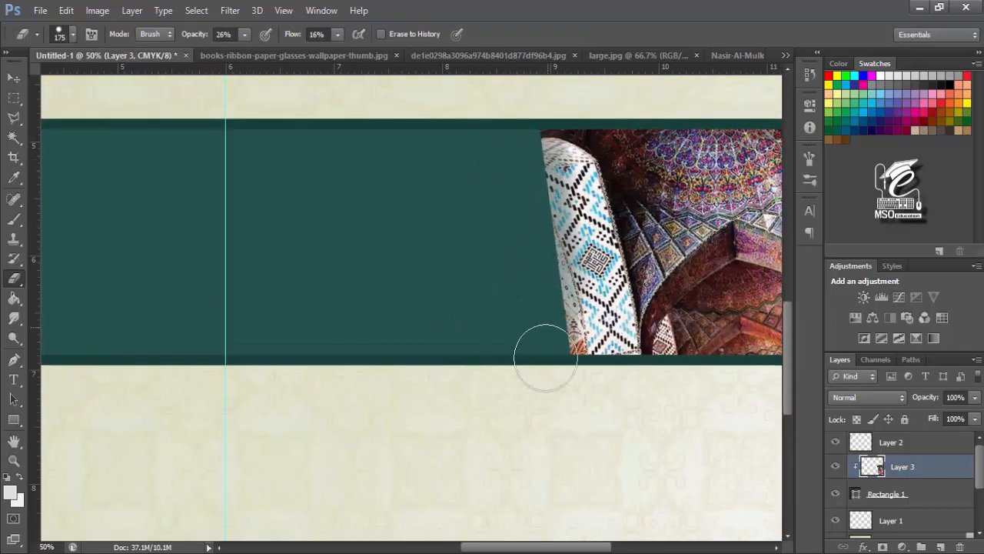
Step: Enlarge the eraser brush to 1100 and lightly fade the mosque picture into the green band
{"action": "key", "text": "ctrl+minus"}
{"action": "key", "text": "ctrl+minus"}
{"action": "key", "text": "ctrl+minus"}
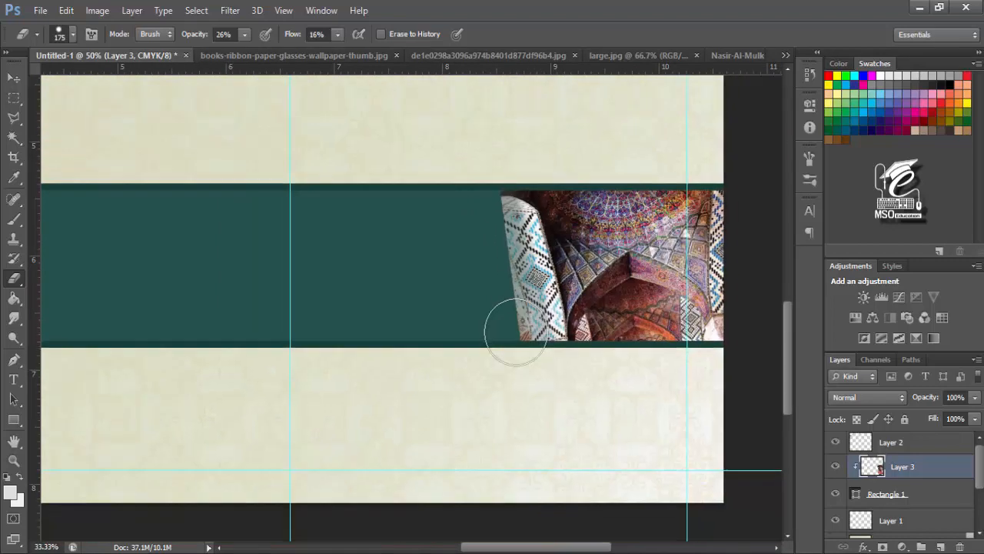
{"action": "key", "text": "bracketright"}
{"action": "key", "text": "bracketright"}
{"action": "key", "text": "bracketright"}
{"action": "key", "text": "bracketright"}
{"action": "key", "text": "bracketright"}
{"action": "key", "text": "bracketright"}
{"action": "key", "text": "bracketright"}
{"action": "key", "text": "bracketright"}
{"action": "key", "text": "bracketright"}
{"action": "key", "text": "bracketright"}
{"action": "key", "text": "bracketright"}
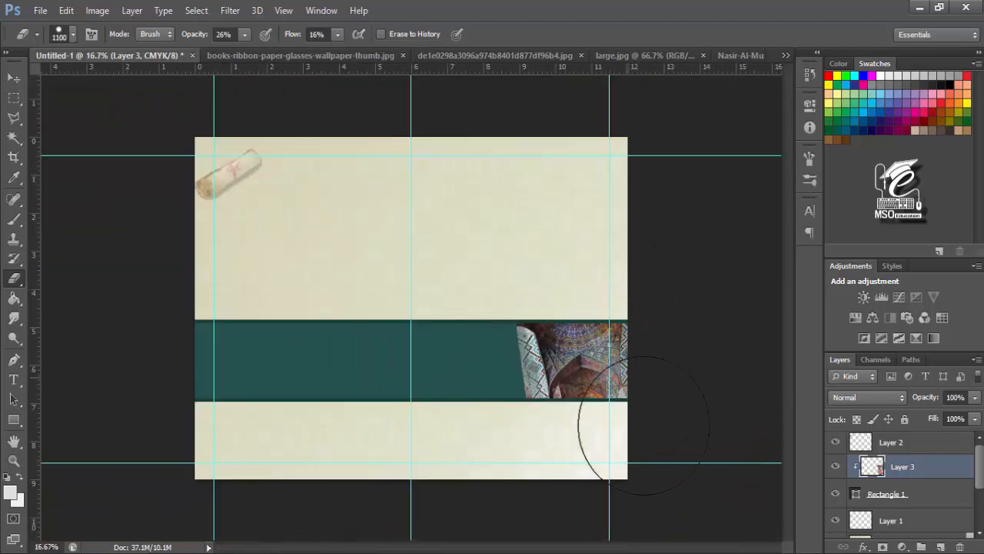
Step: Raise the eraser's opacity to 64% and fade the mosque picture further, blending its left edge into the band
{"action": "key", "text": "6"}
{"action": "key", "text": "4"}
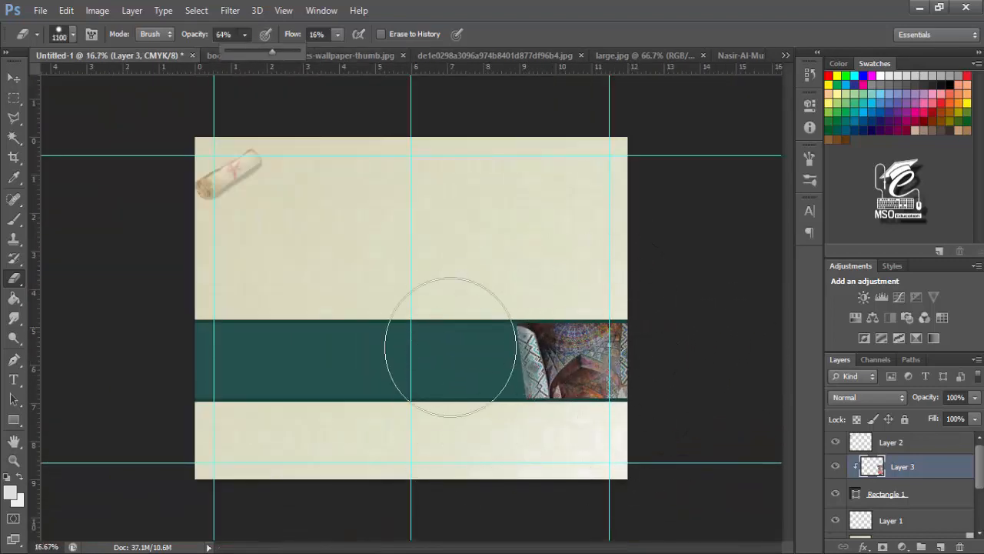
{"action": "mouse_move", "coordinate": [466, 395]}
{"action": "left_mouse_down"}
{"action": "mouse_move", "coordinate": [477, 400]}
{"action": "mouse_move", "coordinate": [466, 403]}
{"action": "mouse_move", "coordinate": [455, 327]}
{"action": "mouse_move", "coordinate": [465, 428]}
{"action": "mouse_move", "coordinate": [568, 467]}
{"action": "mouse_move", "coordinate": [607, 377]}
{"action": "left_mouse_up"}
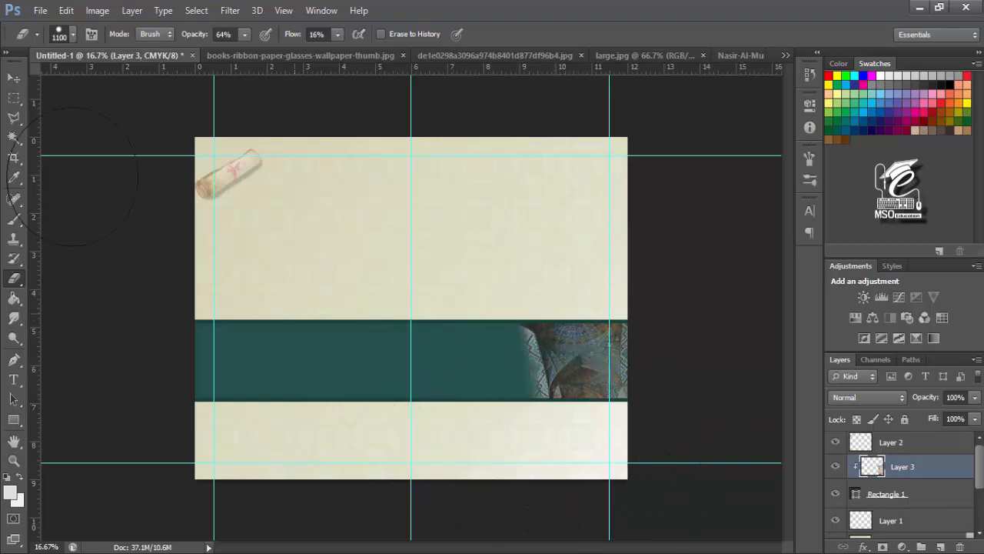
Step: Copy the whole blue tiled arch picture and paste it into the Untitled-1 layout
{"action": "left_click", "coordinate": [14, 78]}
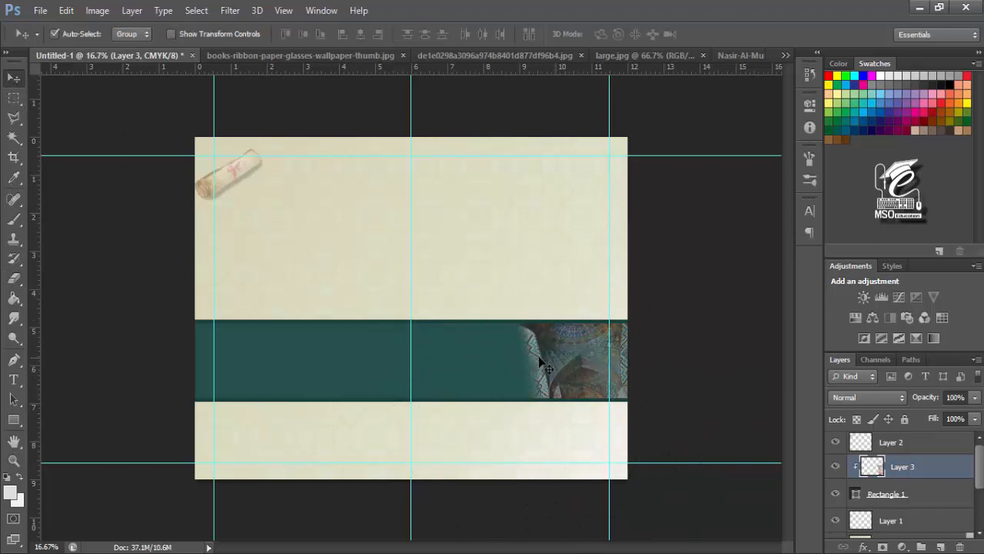
{"action": "left_click", "coordinate": [255, 55]}
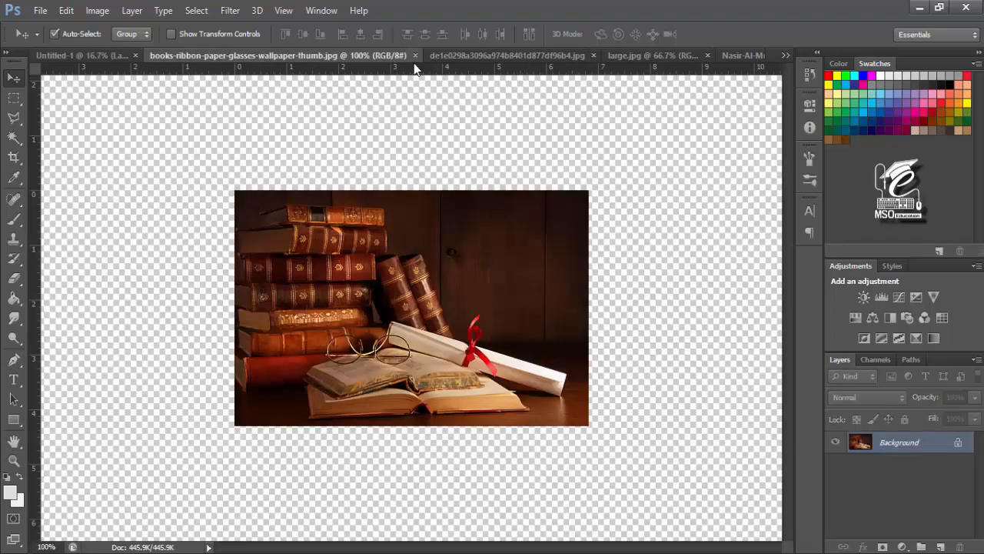
{"action": "left_click", "coordinate": [463, 56]}
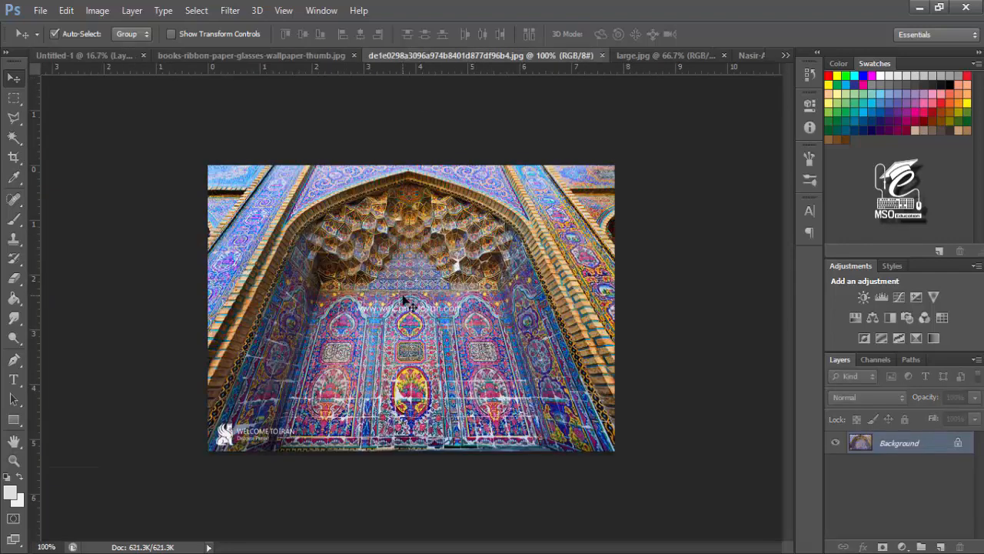
{"action": "key", "text": "ctrl+a"}
{"action": "key", "text": "ctrl+shift+Tab"}
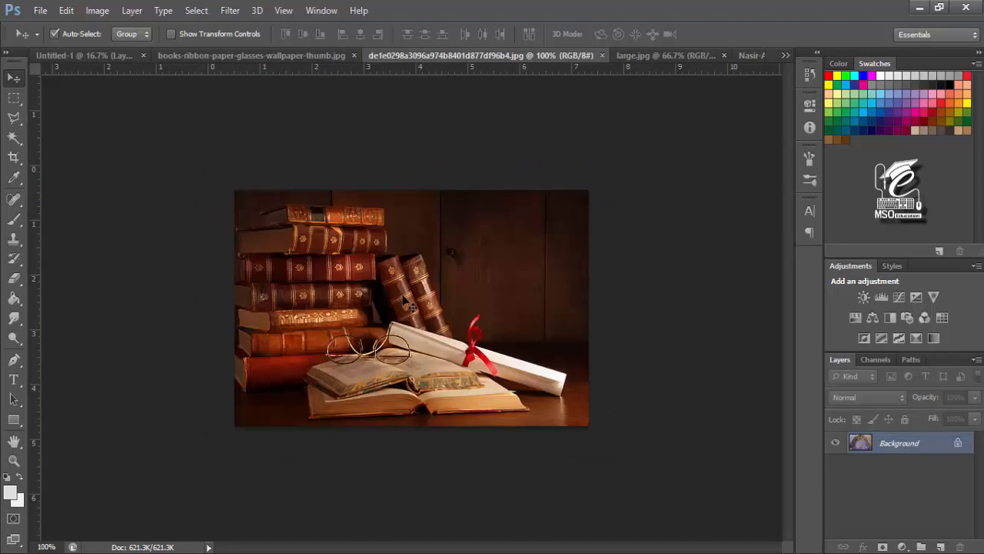
{"action": "key", "text": "ctrl+shift+Tab"}
{"action": "key", "text": "ctrl+v"}
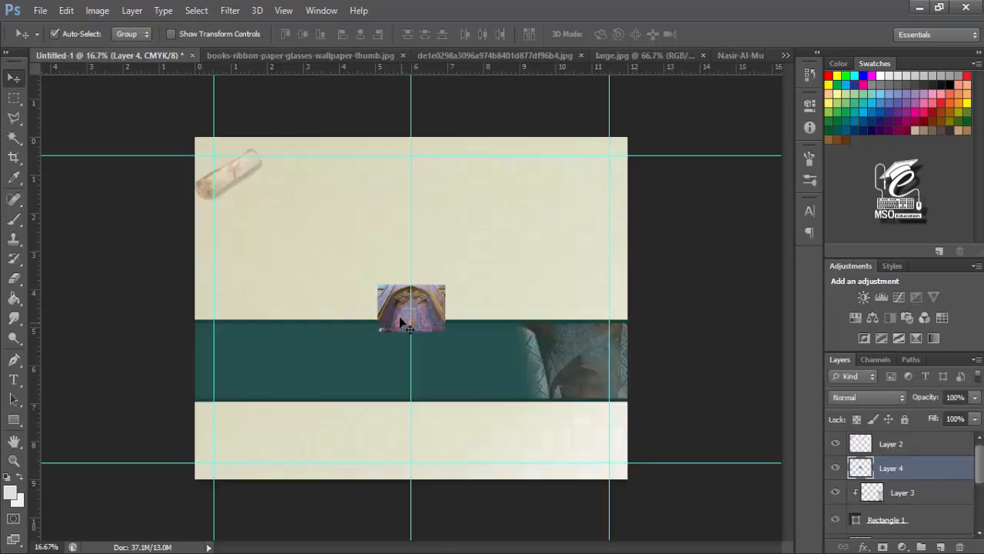
Step: Place the tiled arch picture over the green band's left part and enlarge it to about 263%
{"action": "left_click_drag", "start_coordinate": [392, 297], "coordinate": [325, 346]}
{"action": "key", "text": "ctrl+t"}
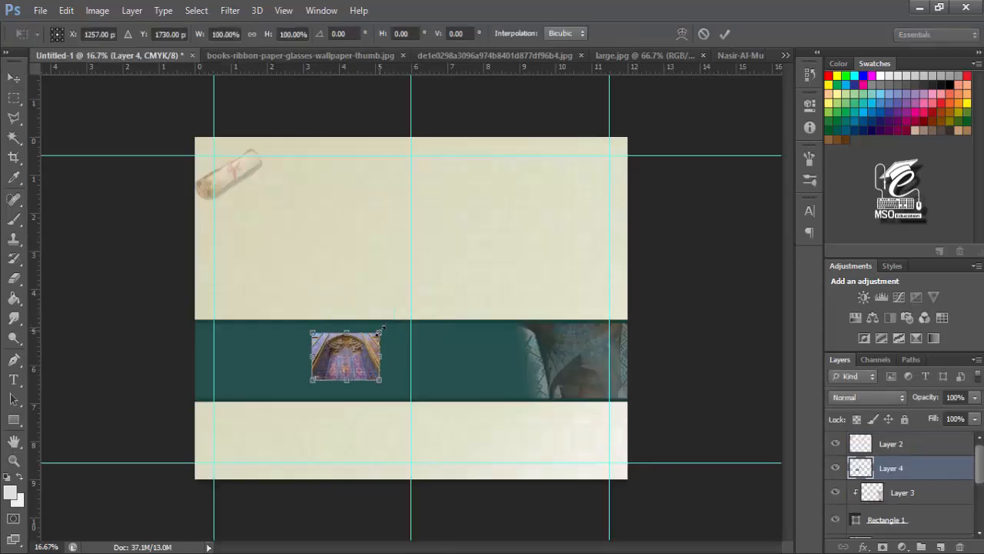
{"action": "left_click_drag", "start_coordinate": [379, 332], "coordinate": [420, 273]}
{"action": "mouse_move", "coordinate": [336, 358]}
{"action": "left_mouse_down"}
{"action": "mouse_move", "coordinate": [332, 376]}
{"action": "mouse_move", "coordinate": [292, 371]}
{"action": "mouse_move", "coordinate": [330, 366]}
{"action": "left_mouse_up"}
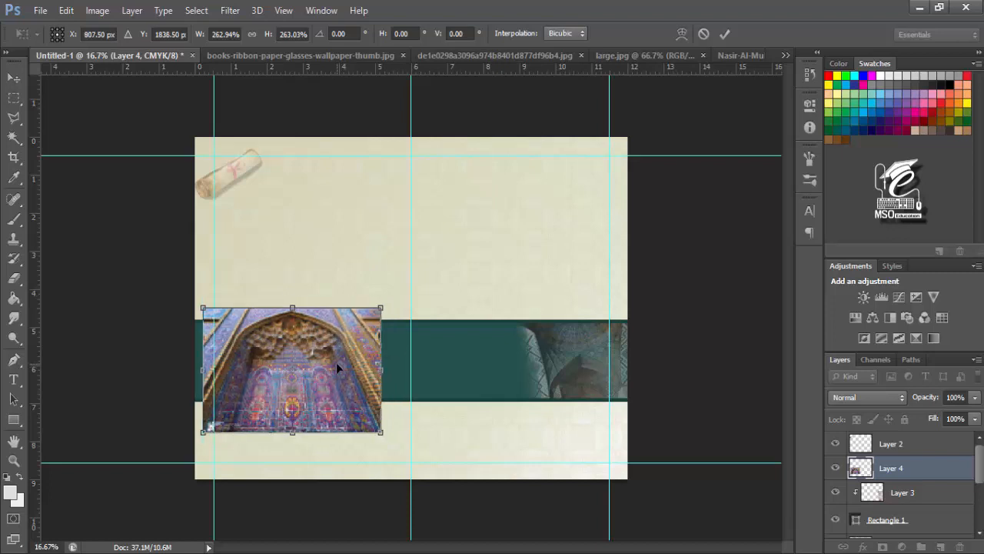
{"action": "key", "text": "Return"}
Step: Clip the tiled arch picture to the green band, shift it to the band's left end and softly erase it to blend in
{"action": "mouse_move", "coordinate": [882, 470]}
{"action": "left_mouse_down"}
{"action": "mouse_move", "coordinate": [883, 491]}
{"action": "mouse_move", "coordinate": [885, 470]}
{"action": "left_mouse_up"}
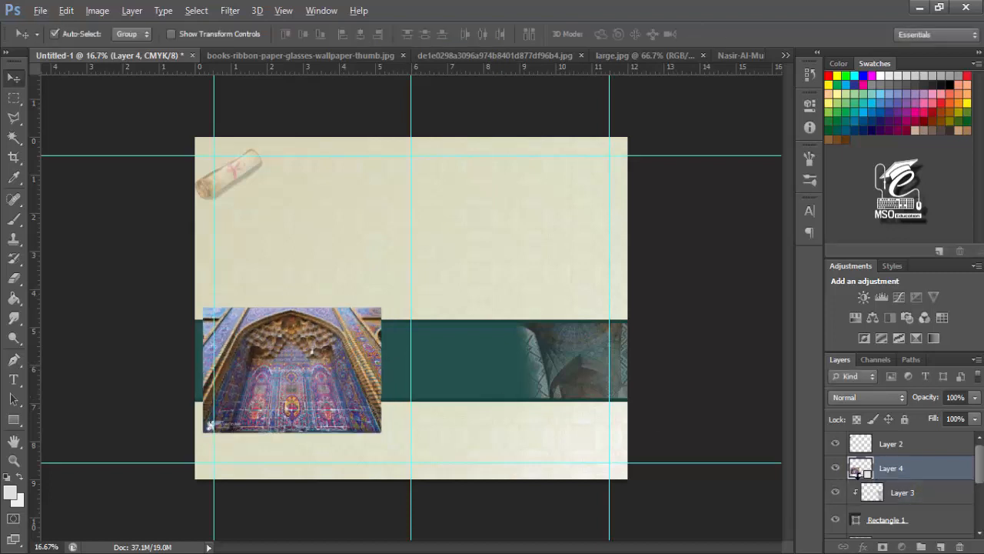
{"action": "left_click", "coordinate": [868, 479], "text": "alt"}
{"action": "left_click_drag", "start_coordinate": [313, 360], "coordinate": [265, 357]}
{"action": "left_click", "coordinate": [14, 279]}
{"action": "mouse_move", "coordinate": [408, 412]}
{"action": "left_mouse_down"}
{"action": "mouse_move", "coordinate": [404, 305]}
{"action": "mouse_move", "coordinate": [196, 355]}
{"action": "left_mouse_up"}
{"action": "key", "text": "v"}
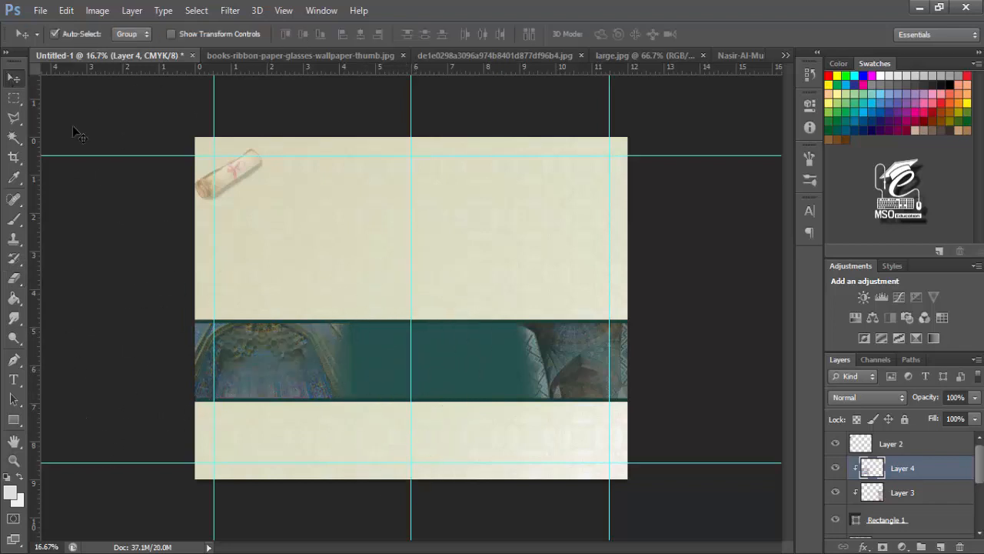
Step: Enlarge both the tiled arch picture and the mosque picture so they extend further toward the green band's middle
{"action": "key", "text": "ctrl+t"}
{"action": "left_click_drag", "start_coordinate": [355, 440], "coordinate": [391, 463]}
{"action": "key", "text": "Return"}
{"action": "left_click", "coordinate": [582, 358]}
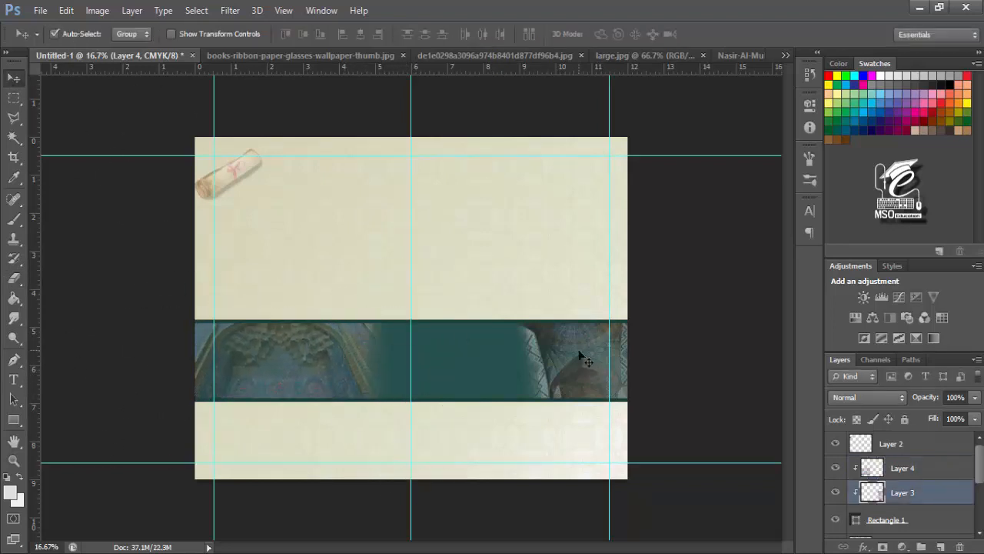
{"action": "key", "text": "ctrl+t"}
{"action": "left_click_drag", "start_coordinate": [512, 274], "coordinate": [471, 239]}
{"action": "key", "text": "Return"}
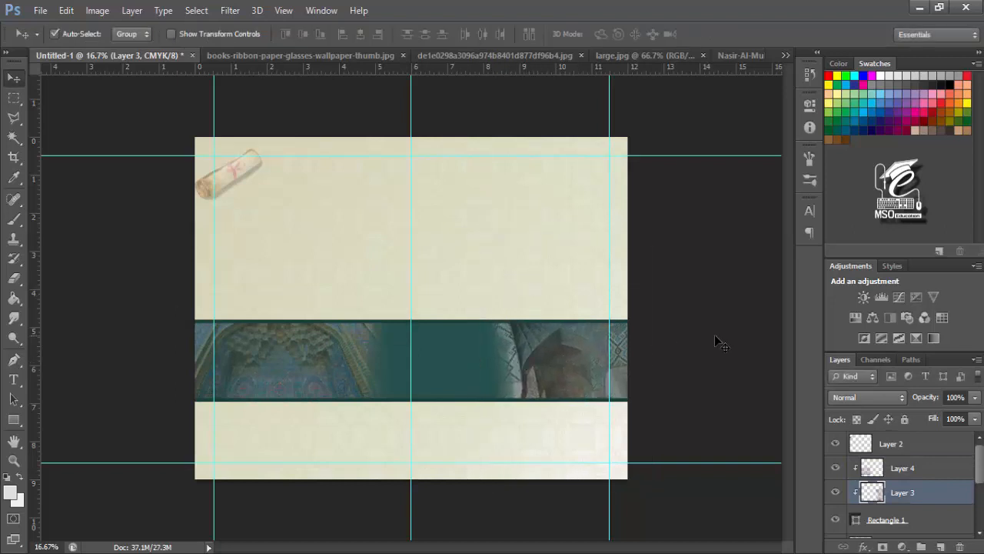
Step: Shift the tiled arch picture slightly left and the mosque picture slightly right within the green band
{"action": "left_click", "coordinate": [297, 350]}
{"action": "left_click", "coordinate": [351, 237]}
{"action": "left_click_drag", "start_coordinate": [527, 368], "coordinate": [538, 338]}
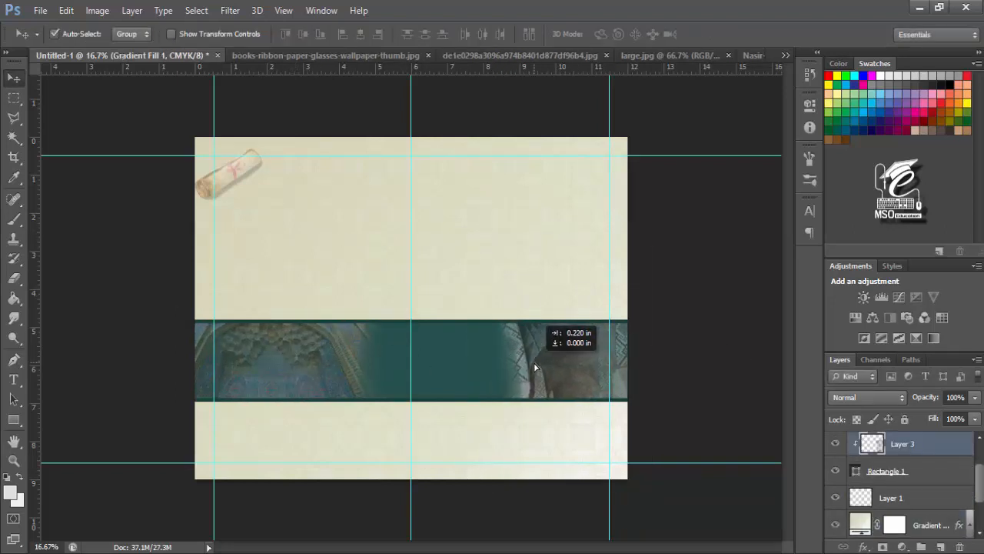
{"action": "key", "text": "ctrl+t"}
{"action": "key", "text": "Return"}
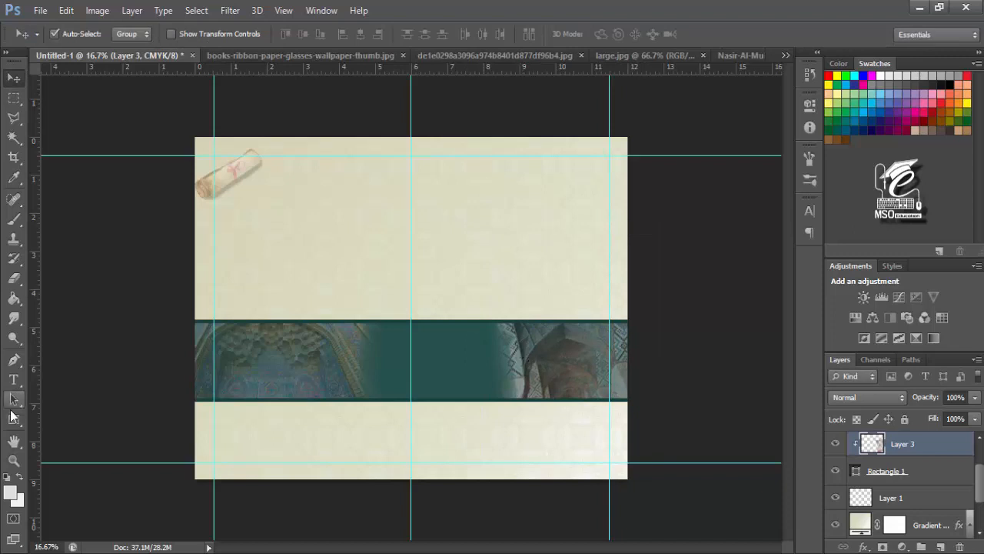
{"action": "left_click", "coordinate": [14, 278]}
{"action": "left_click", "coordinate": [102, 247]}
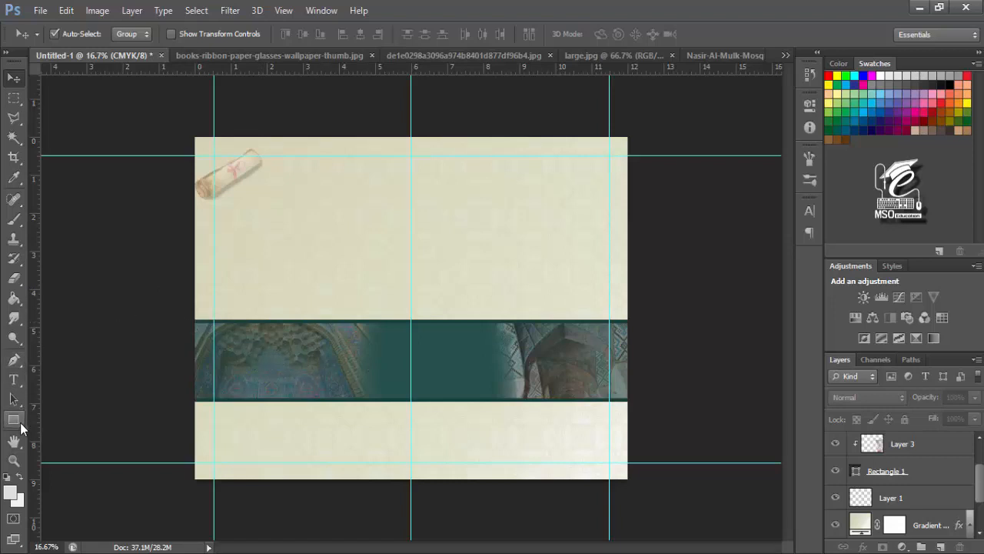
Step: Close the source documents of the tiled arch and large.jpg, and return to the Untitled-1 layout
{"action": "left_click", "coordinate": [537, 58]}
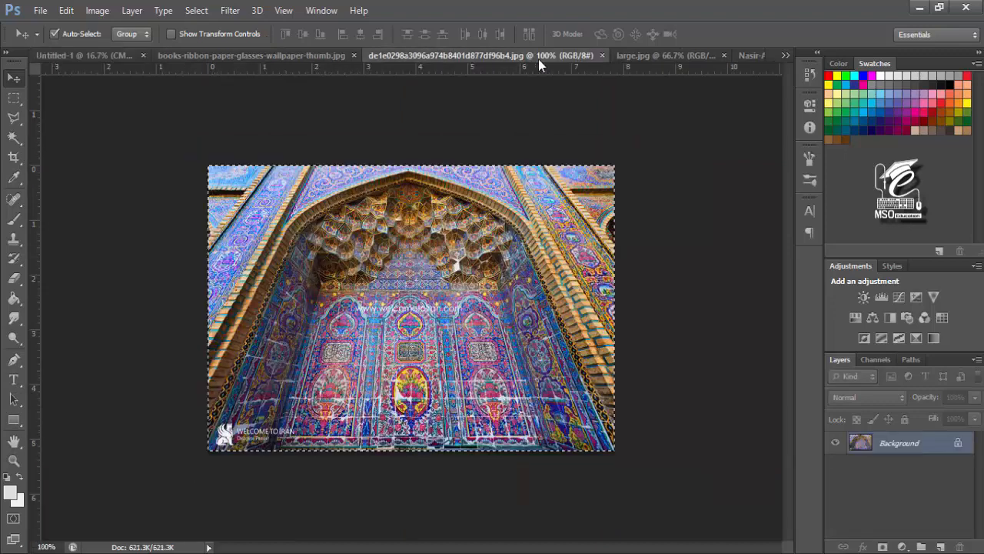
{"action": "left_click", "coordinate": [602, 55]}
{"action": "left_click", "coordinate": [481, 57]}
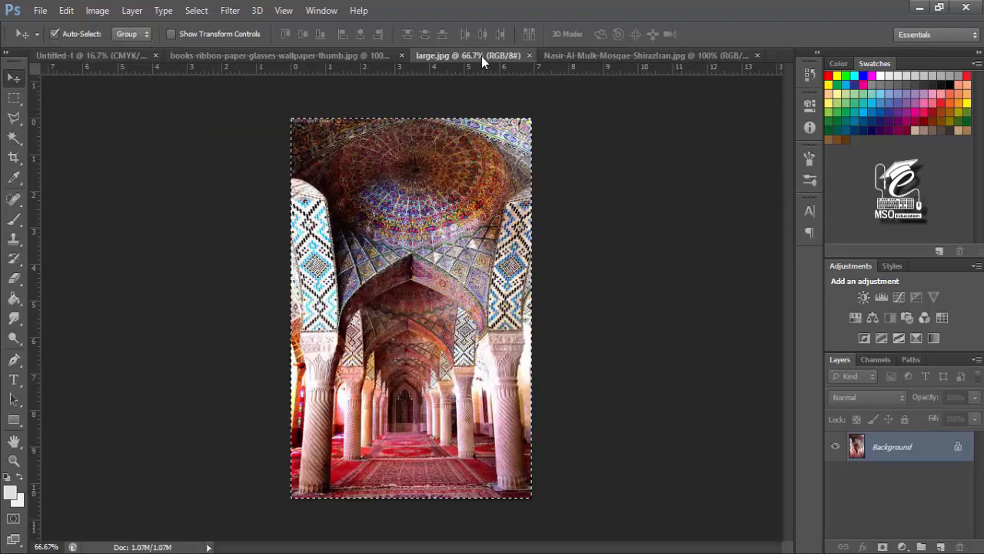
{"action": "left_click", "coordinate": [529, 55]}
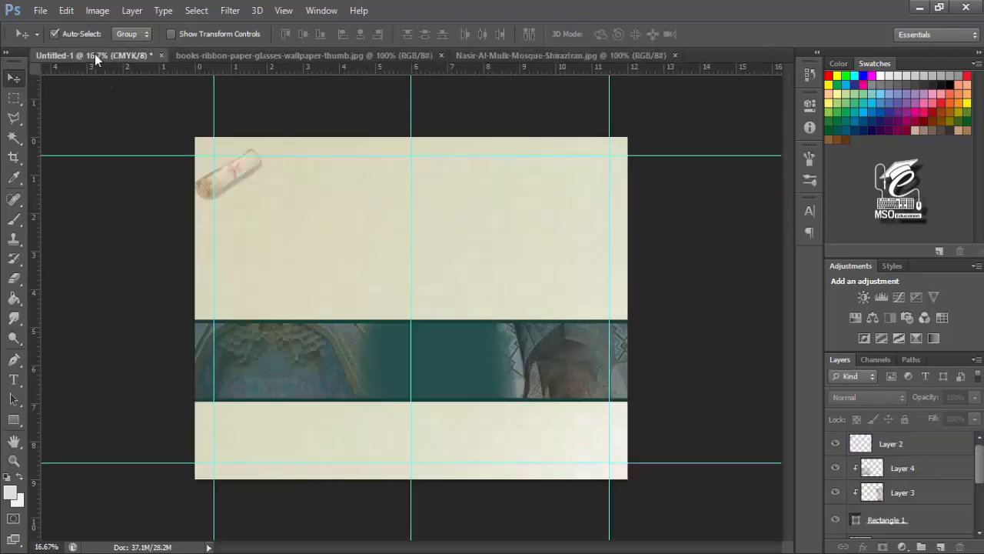
Step: Draw a scalloped medallion custom shape of about 912 × 860 px and centre it vertically on the green band's left part
{"action": "left_click", "coordinate": [13, 429]}
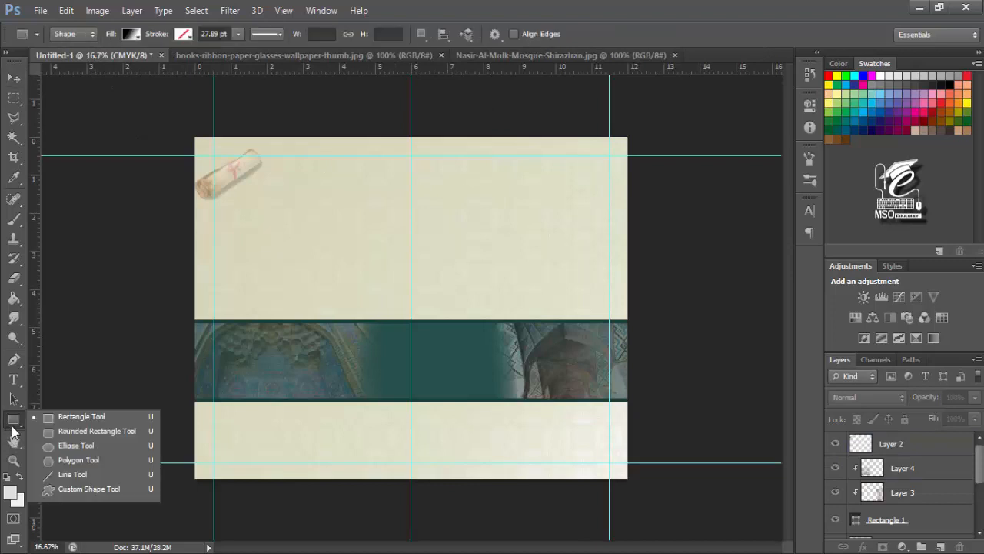
{"action": "left_click", "coordinate": [61, 490]}
{"action": "left_click", "coordinate": [557, 34]}
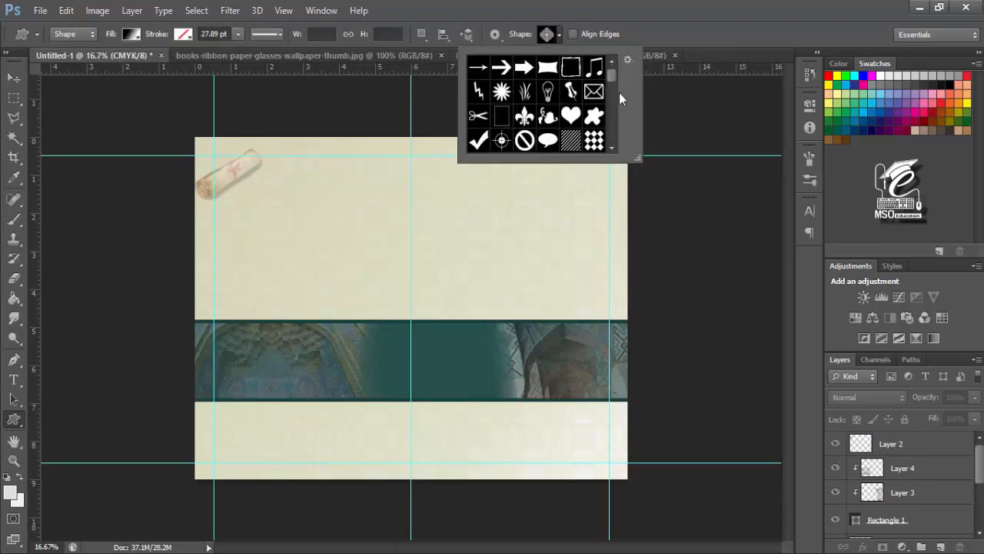
{"action": "left_click_drag", "start_coordinate": [615, 76], "coordinate": [612, 153]}
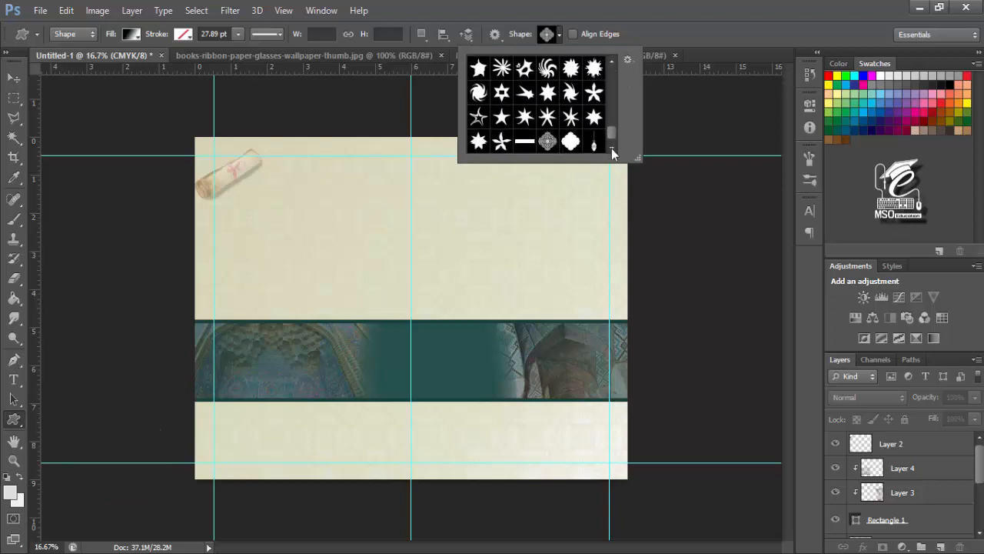
{"action": "left_click", "coordinate": [570, 143]}
{"action": "left_click", "coordinate": [228, 331]}
{"action": "left_click_drag", "start_coordinate": [229, 322], "coordinate": [338, 484]}
{"action": "left_click", "coordinate": [21, 83]}
{"action": "left_click_drag", "start_coordinate": [304, 366], "coordinate": [284, 351]}
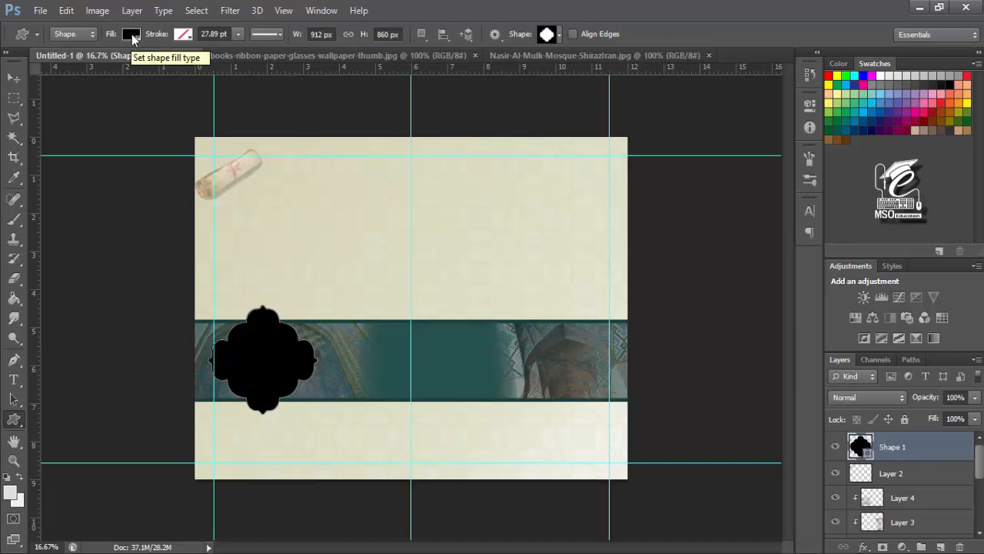
Step: Fill the medallion shape with the dark green from the recently used colors
{"action": "left_click", "coordinate": [131, 34]}
{"action": "left_click", "coordinate": [199, 66]}
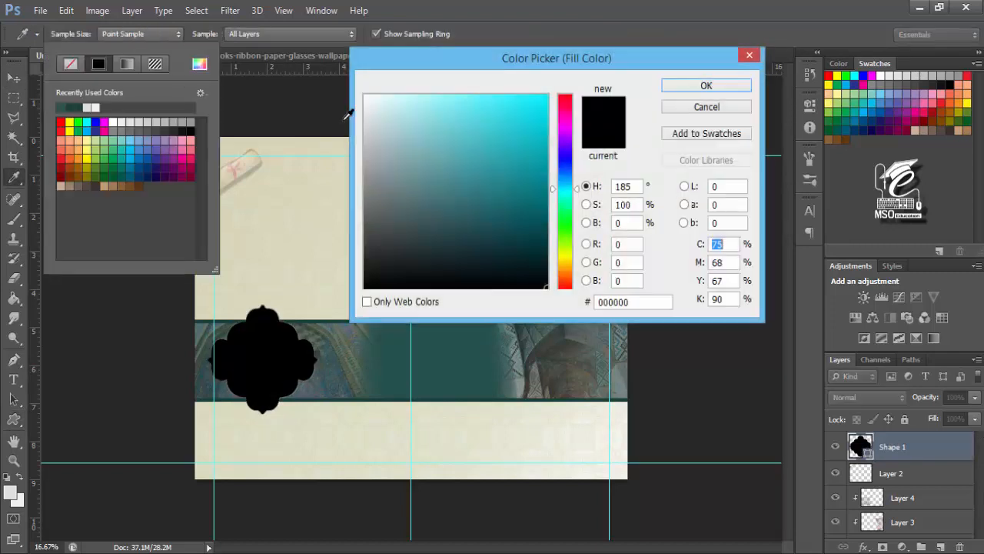
{"action": "left_click", "coordinate": [706, 107]}
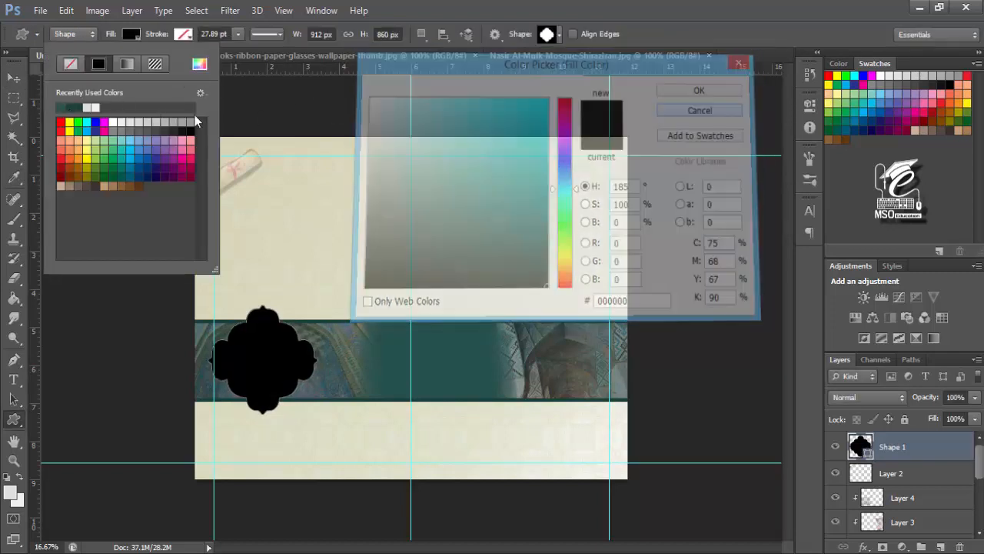
{"action": "left_click", "coordinate": [82, 103]}
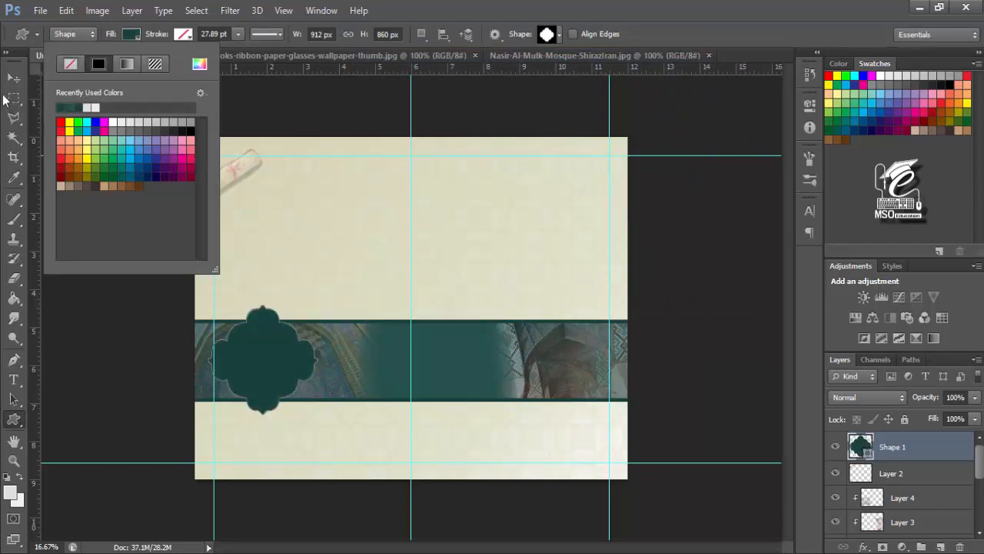
{"action": "left_click", "coordinate": [14, 77]}
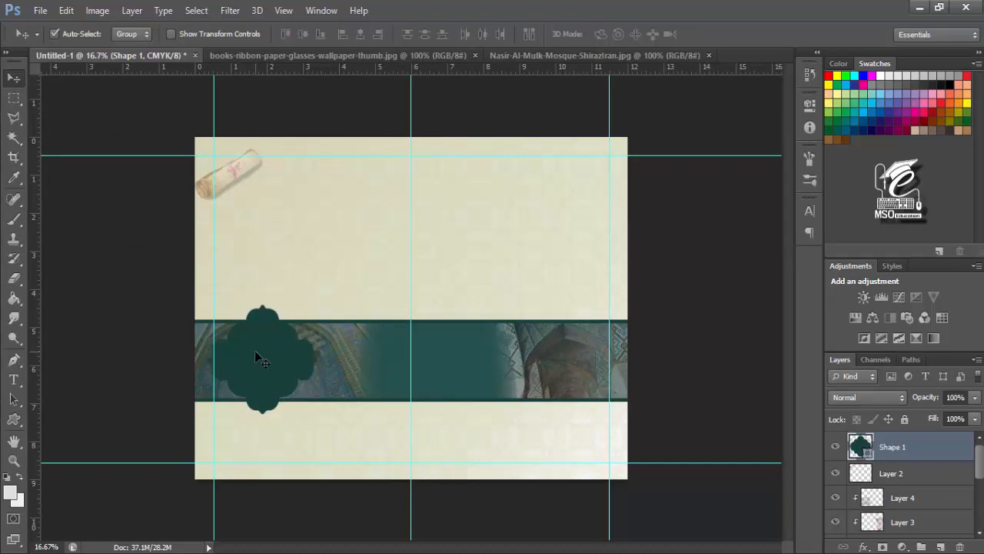
Step: Draw the ornate arabesque custom shape, about 810 × 764 px, over the dark green medallion
{"action": "left_click", "coordinate": [14, 419]}
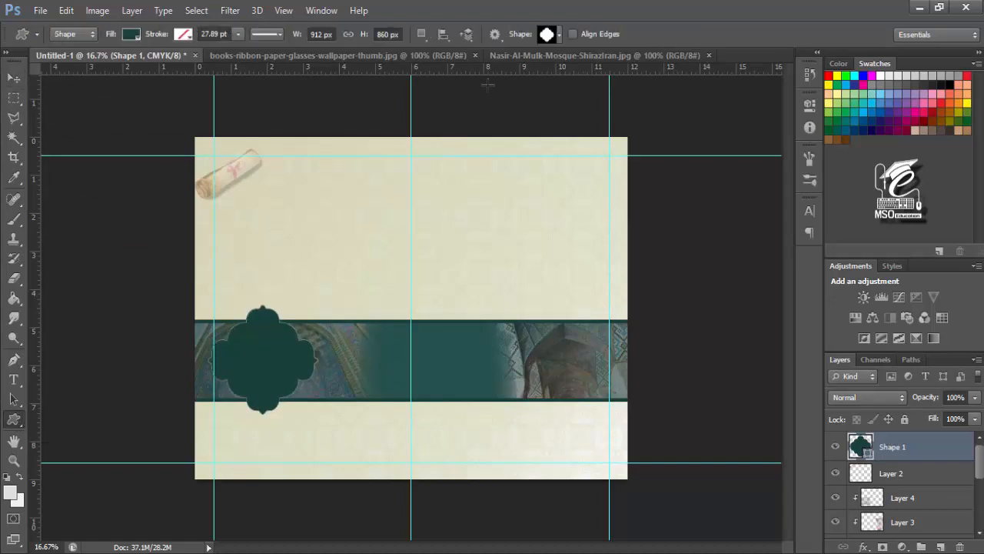
{"action": "left_click", "coordinate": [558, 34]}
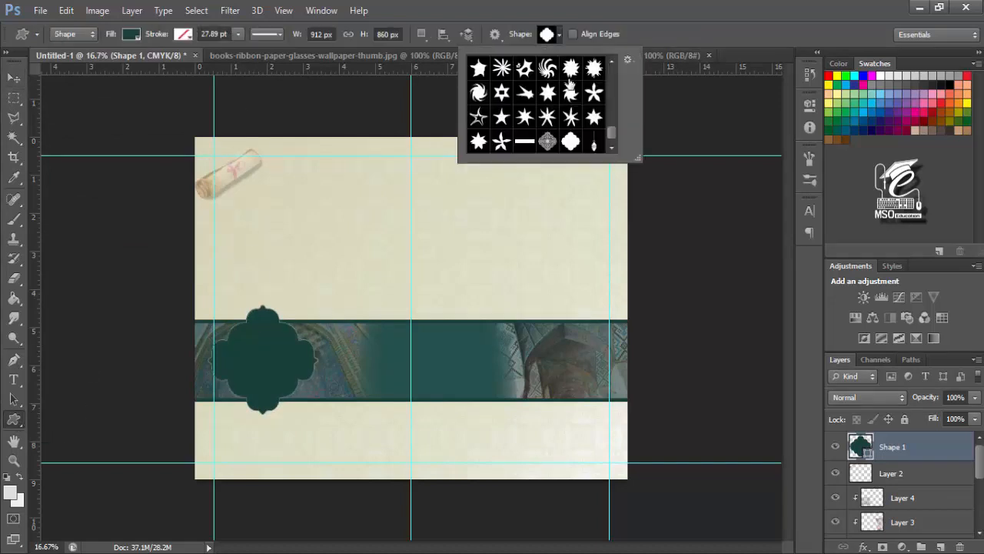
{"action": "left_click", "coordinate": [548, 145]}
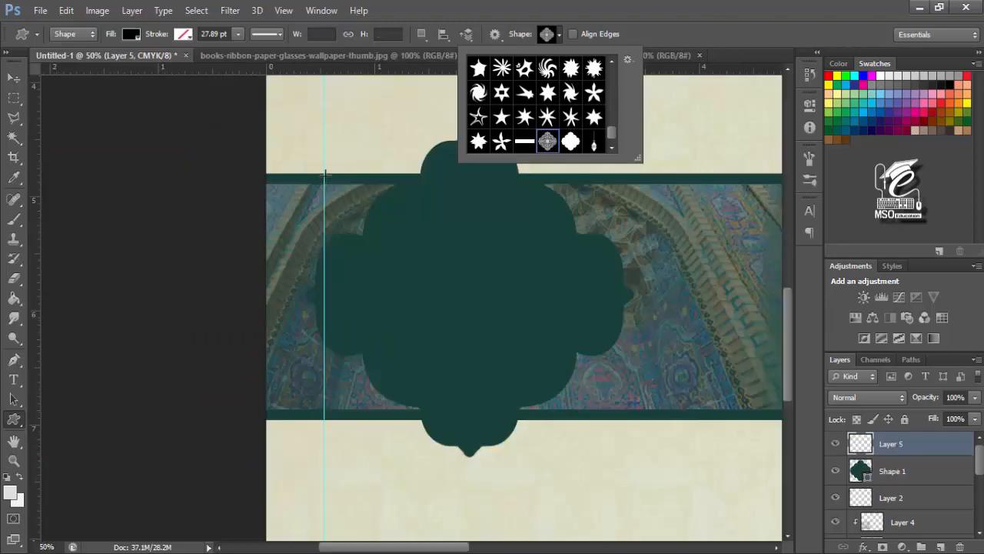
{"action": "left_click", "coordinate": [325, 108]}
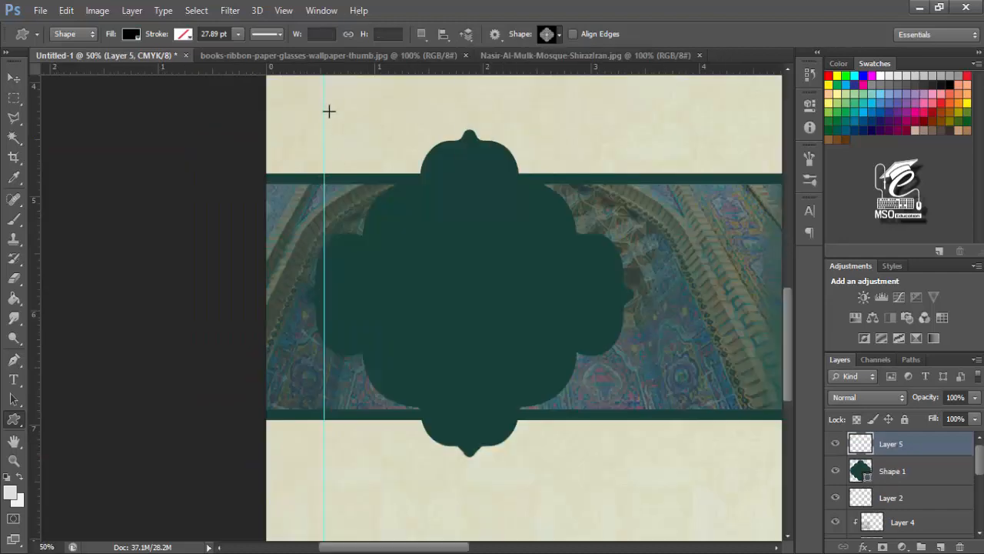
{"action": "left_click_drag", "start_coordinate": [324, 111], "coordinate": [616, 423]}
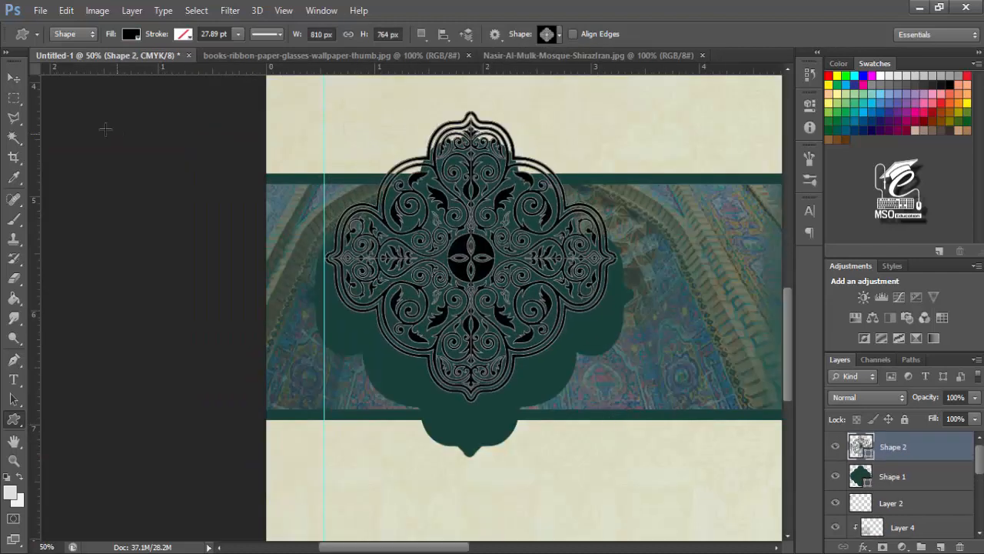
Step: Centre the arabesque ornament on the dark green medallion and enlarge it slightly to match the medallion's outline
{"action": "left_click", "coordinate": [10, 80]}
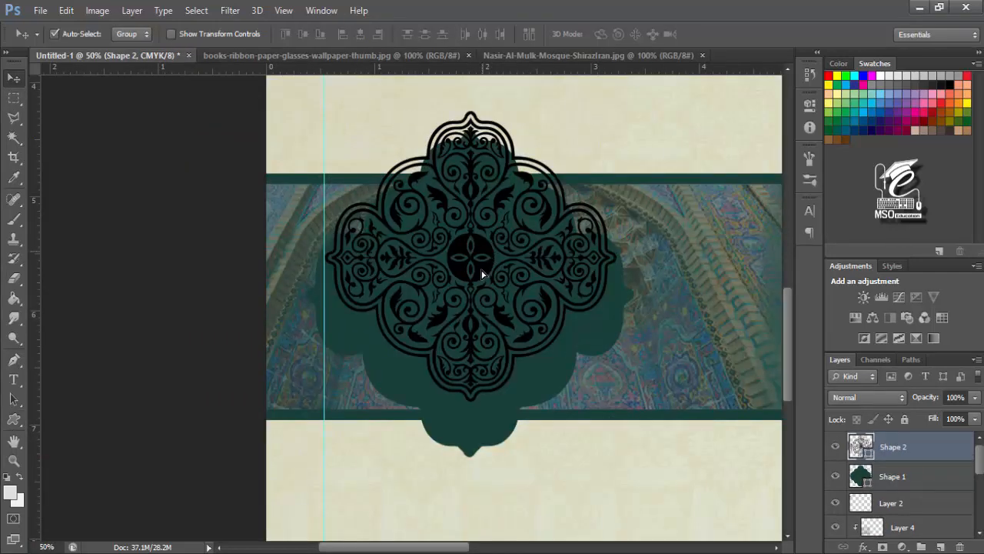
{"action": "mouse_move", "coordinate": [482, 274]}
{"action": "left_mouse_down"}
{"action": "mouse_move", "coordinate": [472, 288]}
{"action": "mouse_move", "coordinate": [479, 289]}
{"action": "left_mouse_up"}
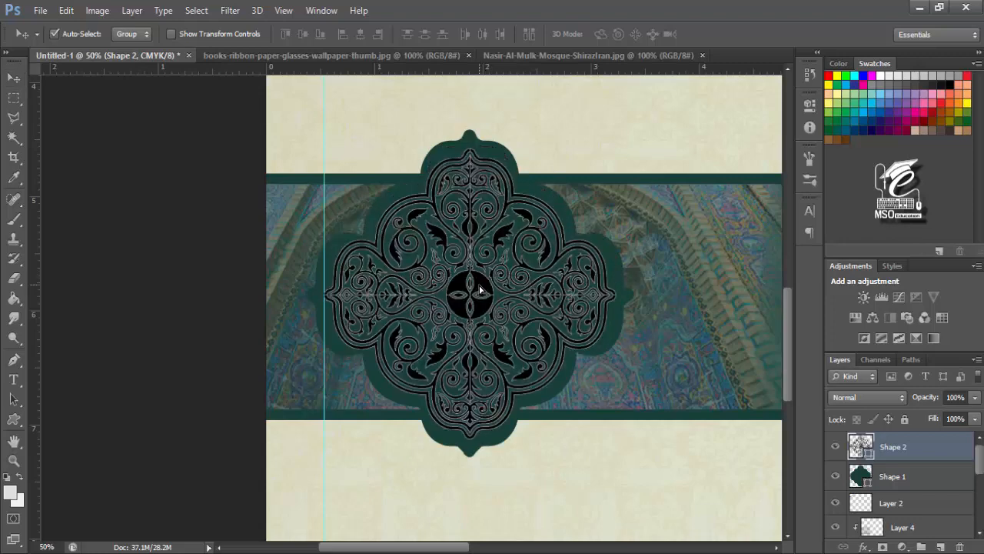
{"action": "key", "text": "ctrl+t"}
{"action": "left_click_drag", "start_coordinate": [617, 148], "coordinate": [631, 133]}
{"action": "left_click_drag", "start_coordinate": [534, 206], "coordinate": [528, 209]}
{"action": "key", "text": "Left"}
{"action": "key", "text": "Left"}
{"action": "key", "text": "Left"}
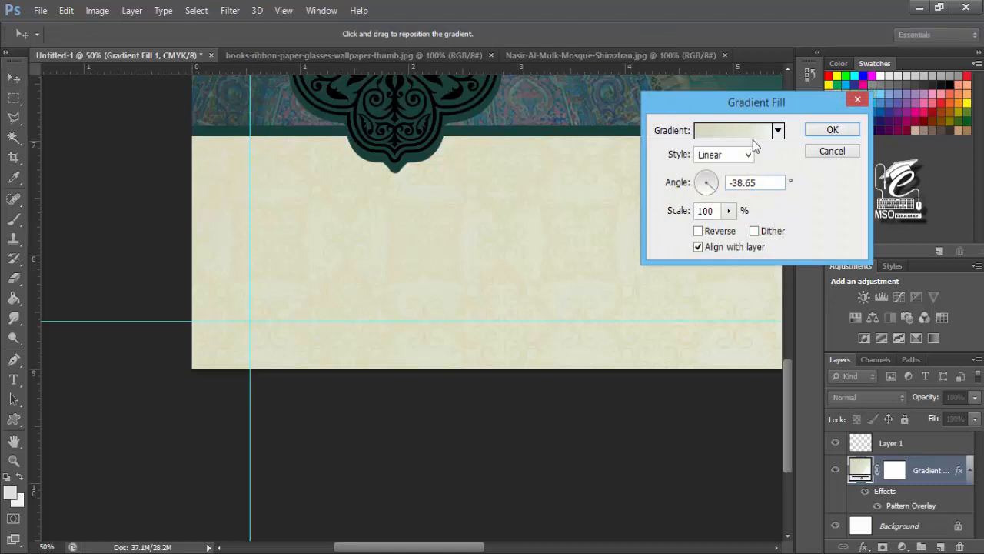
Step: Save the beige background fill's custom gradient as a new preset named mso
{"action": "left_click", "coordinate": [749, 132]}
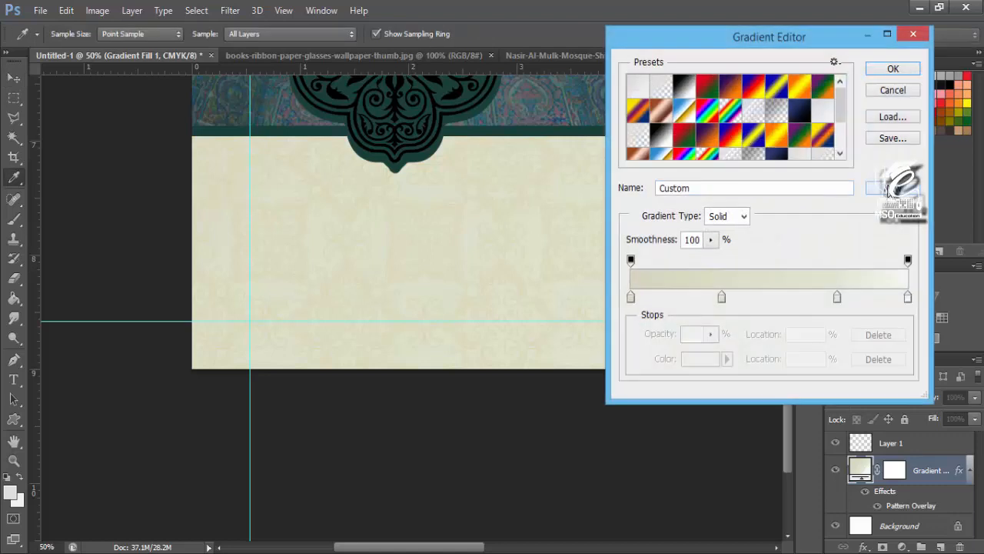
{"action": "left_click_drag", "start_coordinate": [691, 187], "coordinate": [642, 187]}
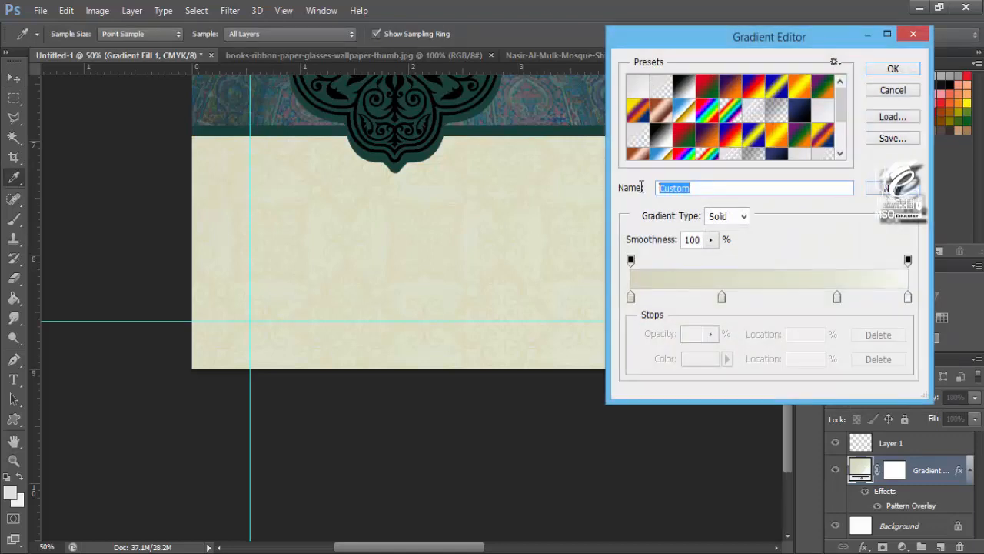
{"action": "type", "text": "مس"}
{"action": "left_click", "coordinate": [884, 189]}
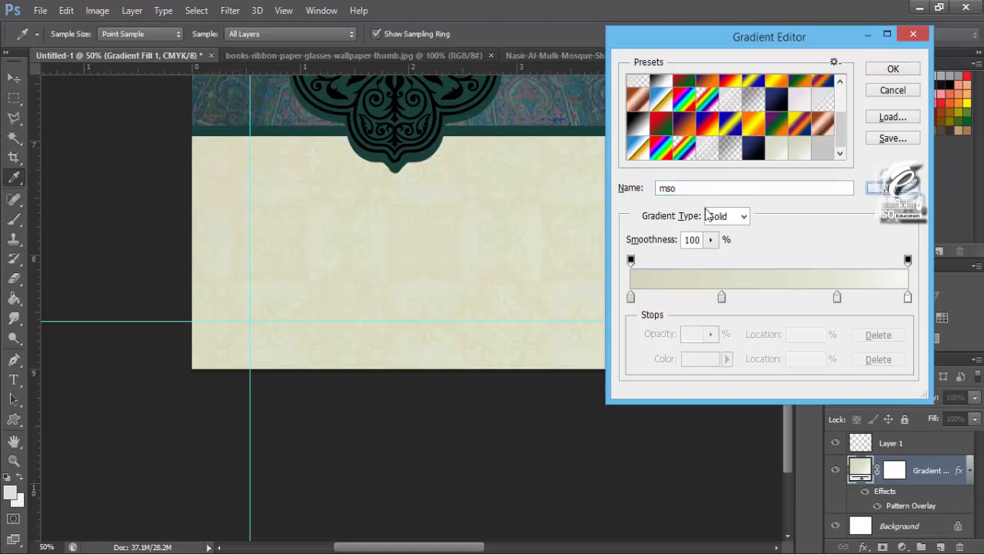
{"action": "left_click", "coordinate": [890, 70]}
{"action": "left_click", "coordinate": [824, 129]}
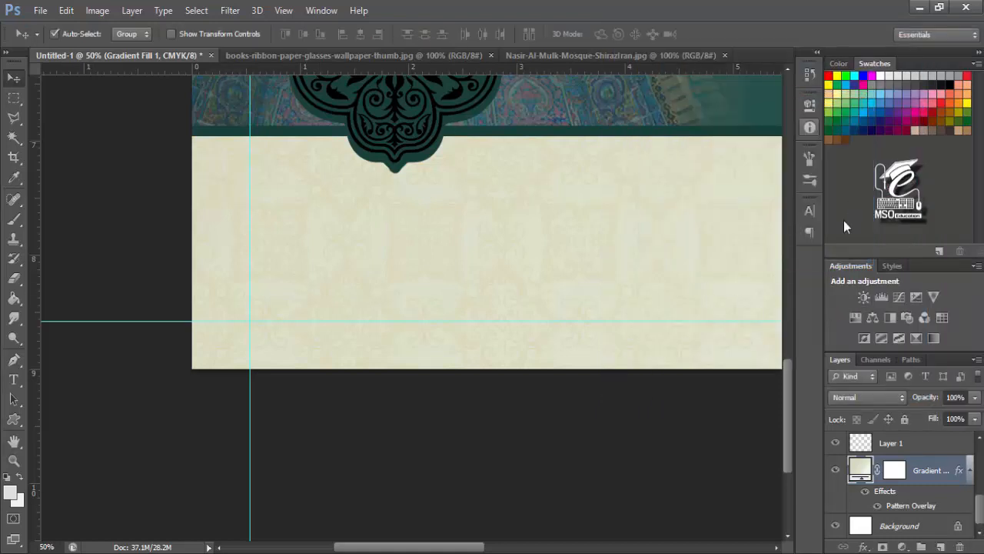
Step: Apply a linear Gradient Overlay with the mso preset to the arabesque ornament on the medallion
{"action": "left_click_drag", "start_coordinate": [506, 127], "coordinate": [248, 230]}
{"action": "left_click", "coordinate": [213, 235]}
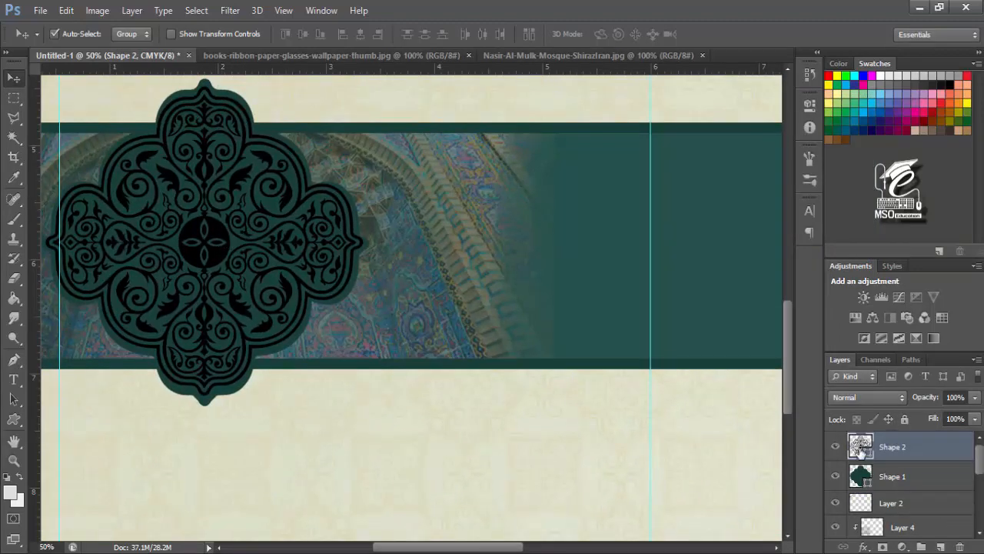
{"action": "double_click", "coordinate": [859, 446]}
{"action": "left_click", "coordinate": [705, 106]}
{"action": "left_click", "coordinate": [862, 547]}
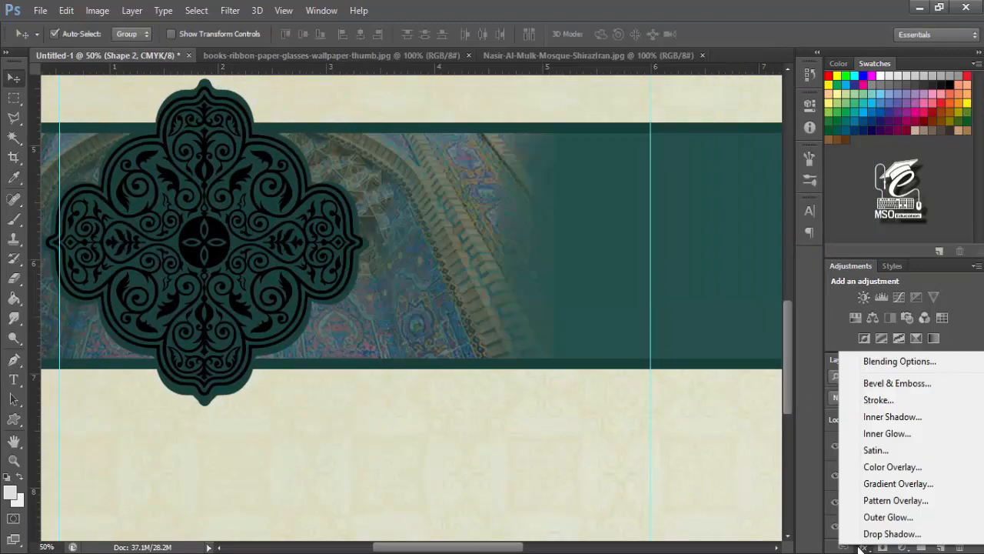
{"action": "left_click", "coordinate": [892, 483]}
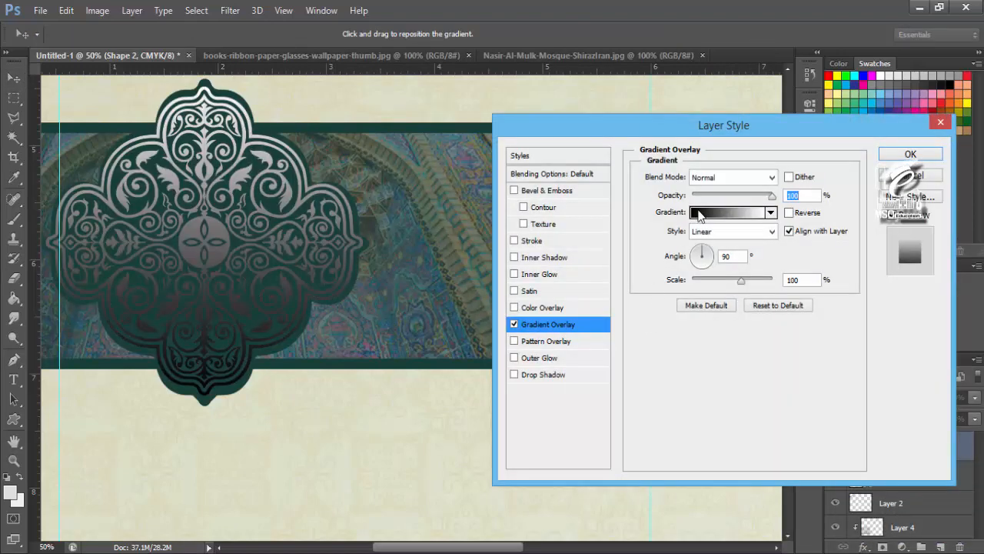
{"action": "left_click", "coordinate": [700, 213]}
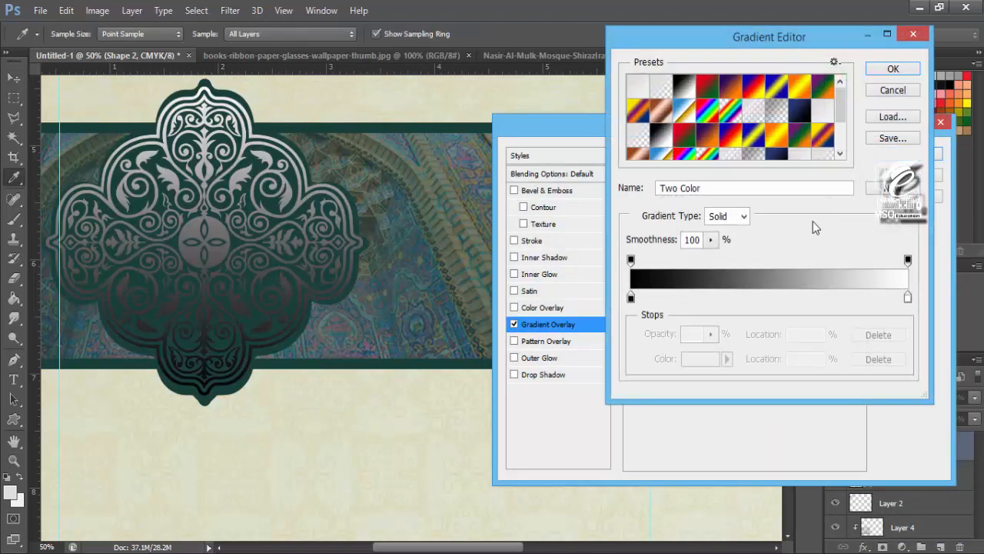
{"action": "left_click_drag", "start_coordinate": [843, 111], "coordinate": [845, 145]}
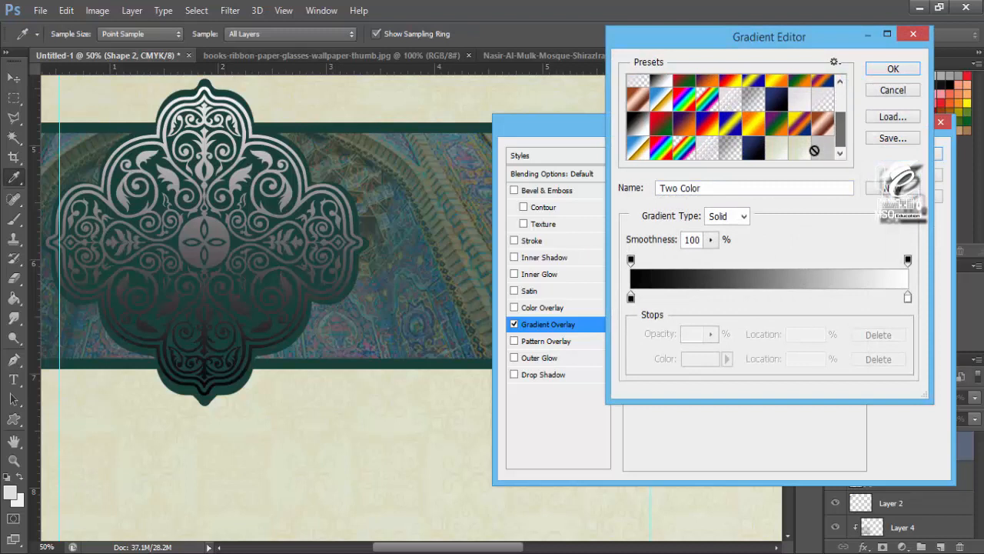
{"action": "left_click", "coordinate": [809, 148]}
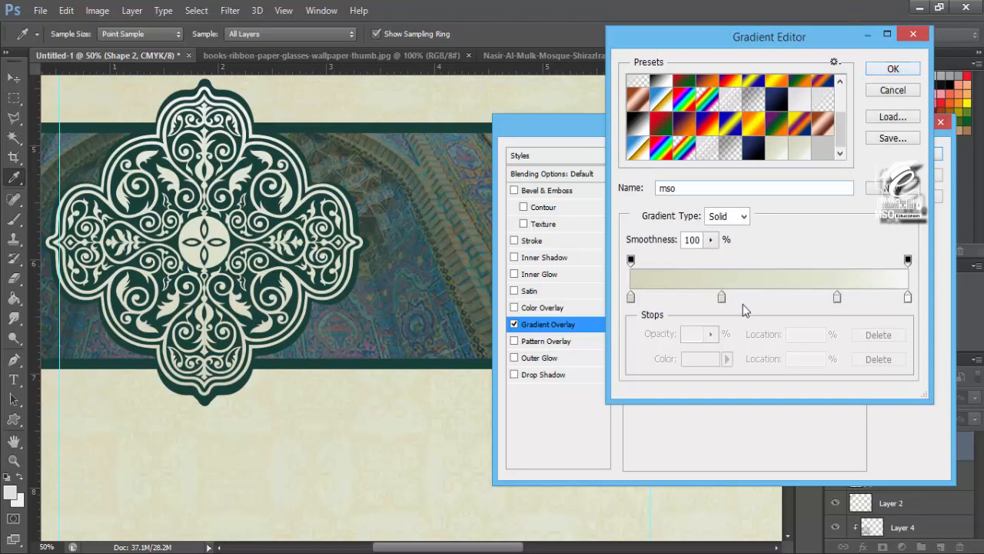
{"action": "left_click_drag", "start_coordinate": [723, 303], "coordinate": [718, 302]}
{"action": "left_click", "coordinate": [910, 154]}
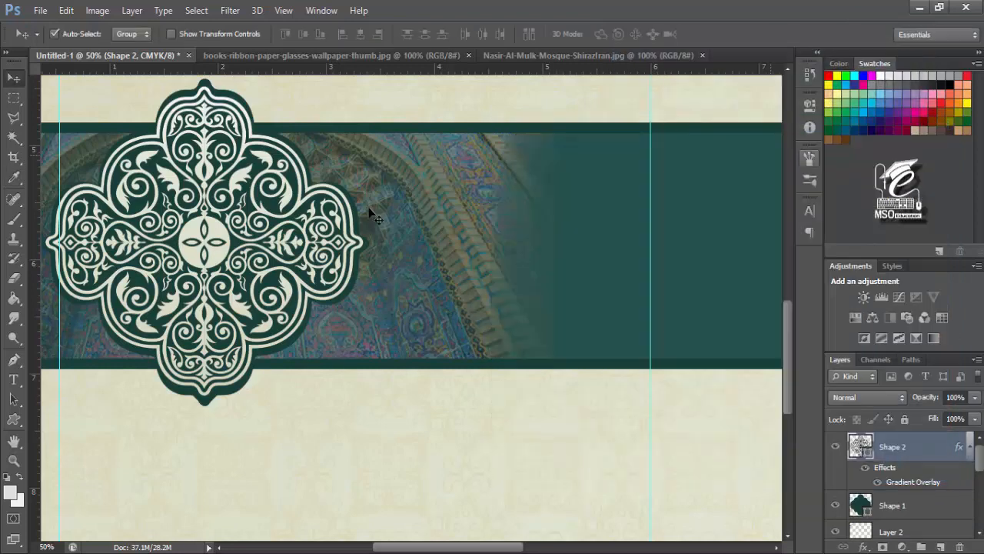
Step: Add a Drop Shadow effect to the dark green medallion shape beneath the arabesque ornament
{"action": "key", "text": "ctrl+minus"}
{"action": "key", "text": "ctrl+minus"}
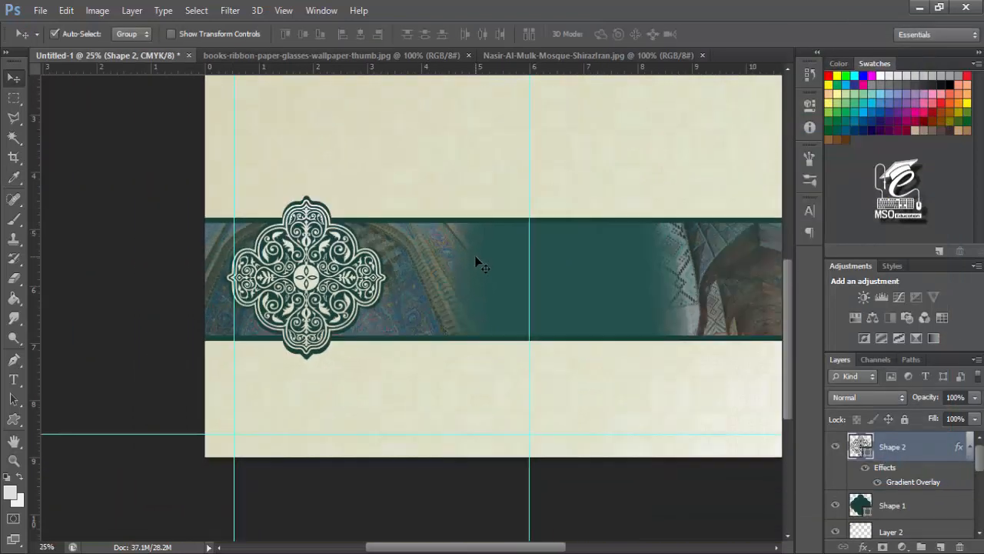
{"action": "key", "text": "ctrl+plus"}
{"action": "key", "text": "ctrl+plus"}
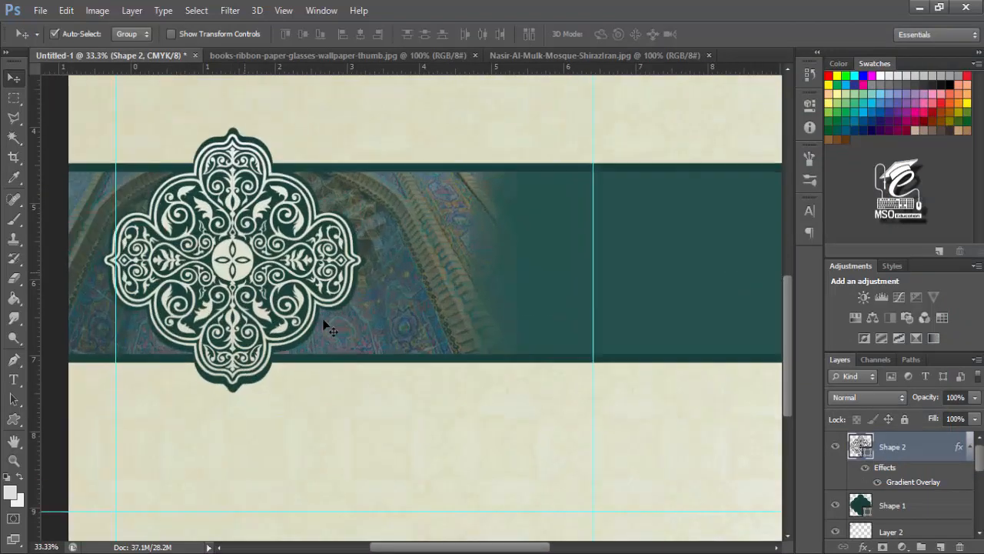
{"action": "left_click", "coordinate": [220, 404]}
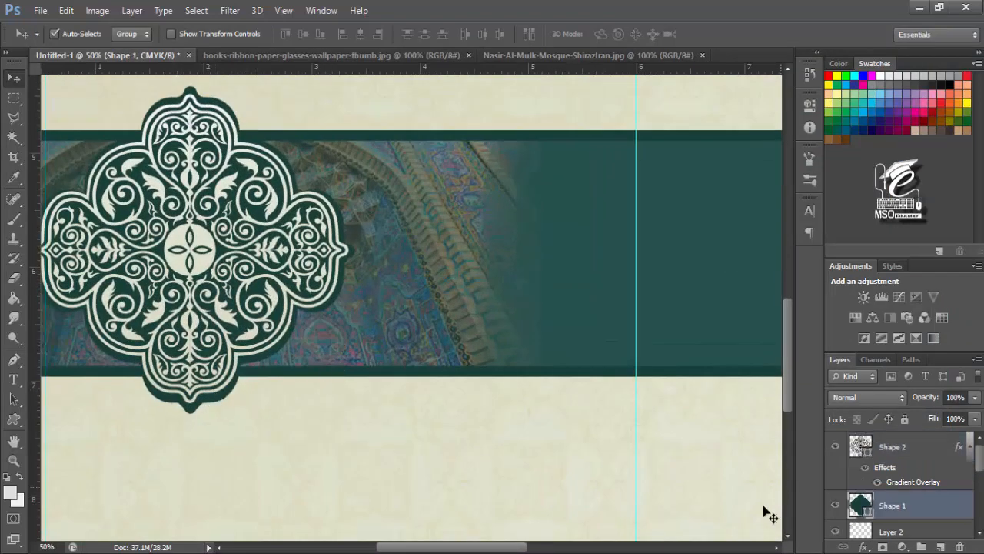
{"action": "left_click", "coordinate": [864, 547]}
{"action": "left_click", "coordinate": [891, 539]}
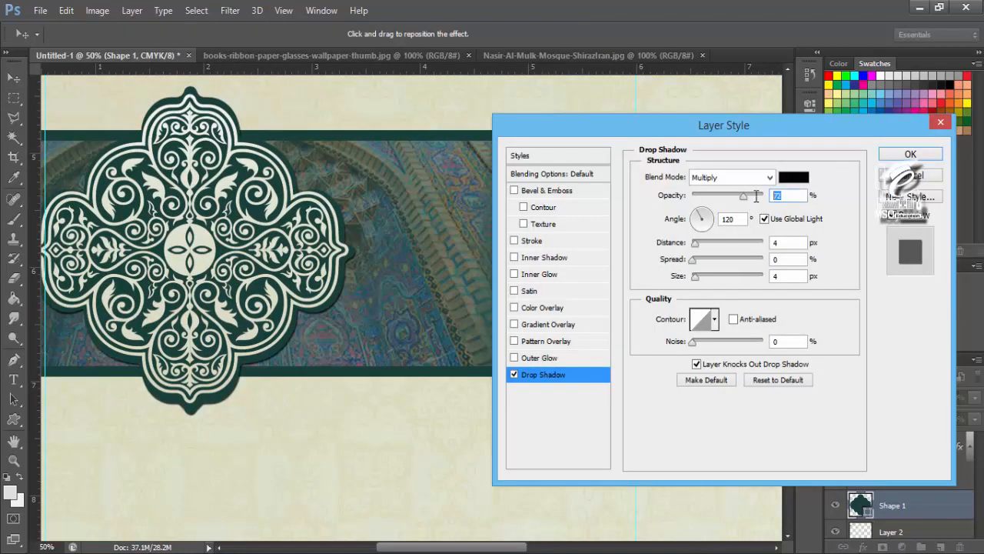
Step: Set the medallion shadow's opacity to 50%, its distance to 5 px and its spread to 80%
{"action": "type", "text": "50"}
{"action": "key", "text": "Tab"}
{"action": "key", "text": "Tab"}
{"action": "key", "text": "Tab"}
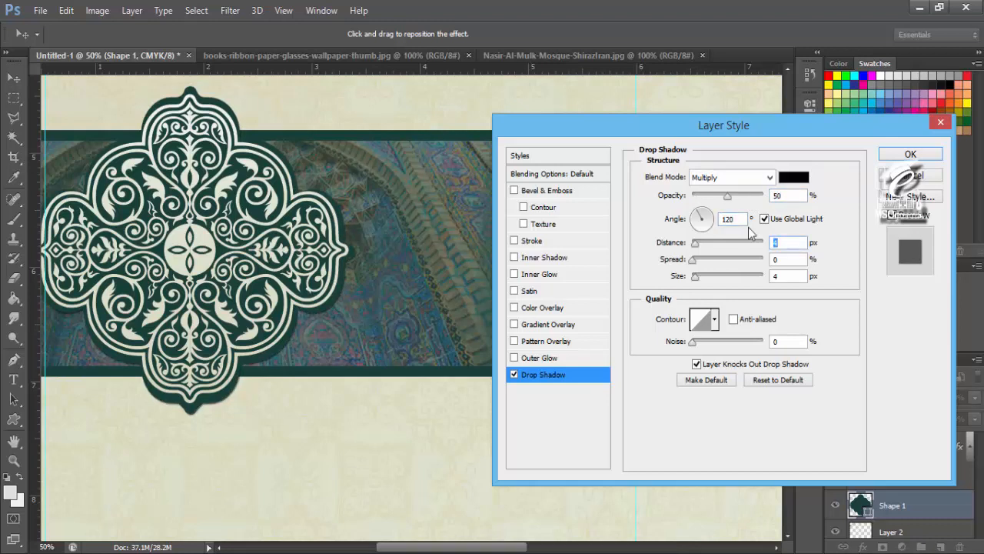
{"action": "type", "text": "5"}
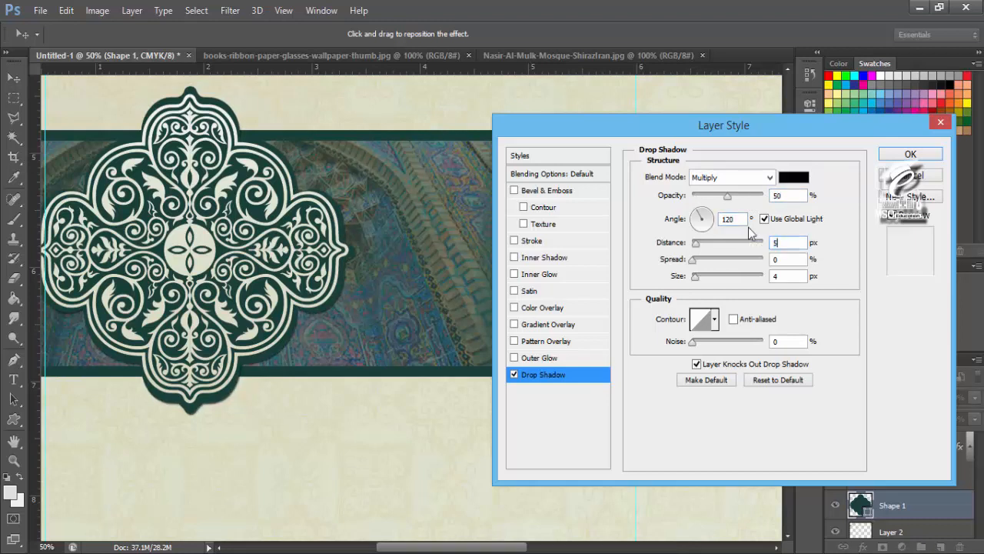
{"action": "key", "text": "Tab"}
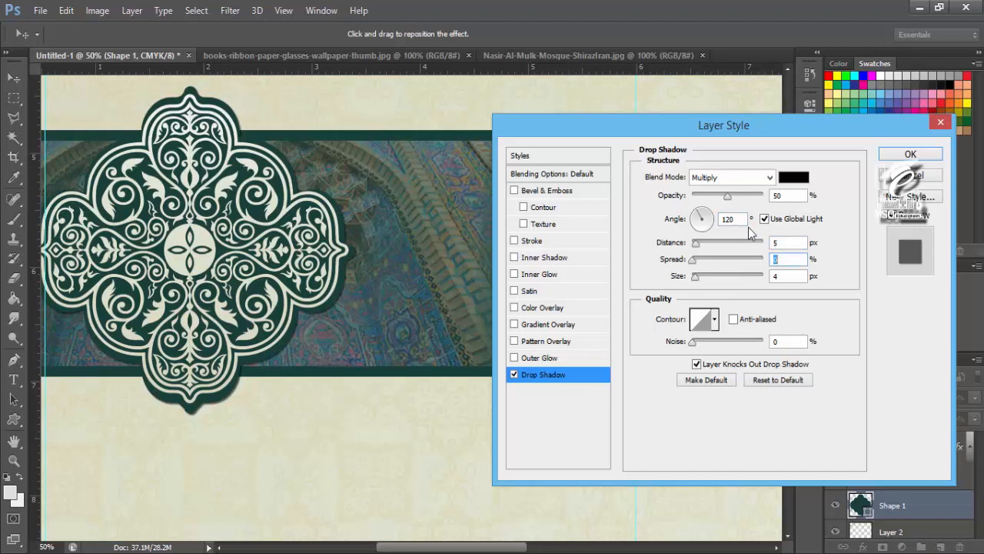
{"action": "type", "text": "80"}
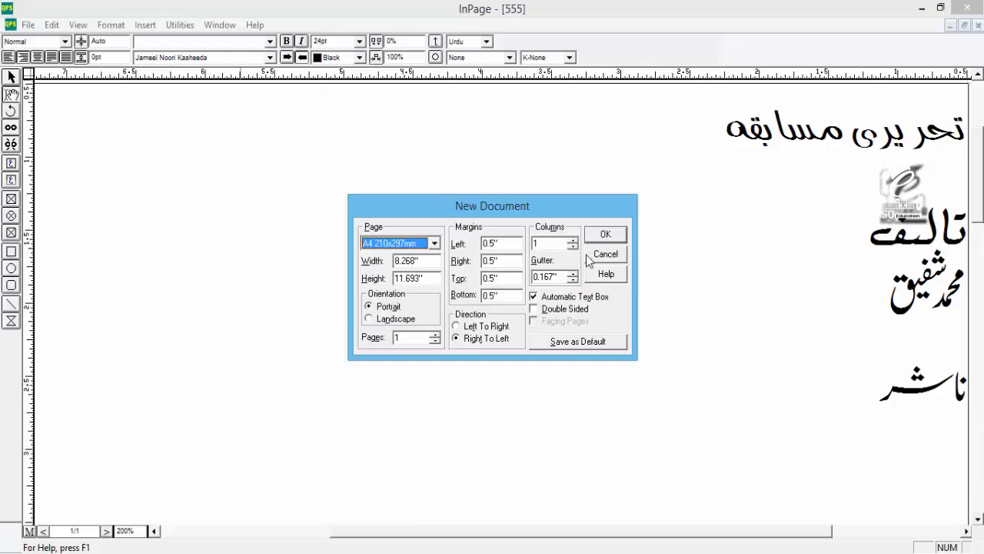
Step: Switch to InPage, dismiss the new document setup and look over the Urdu title, author and publisher lines in document 555
{"action": "left_click", "coordinate": [607, 254]}
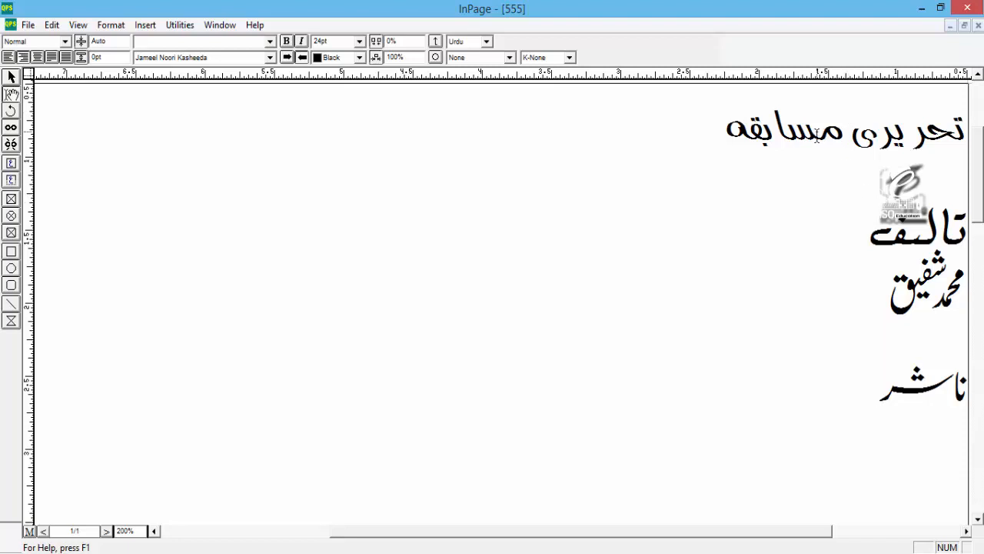
{"action": "left_click_drag", "start_coordinate": [750, 123], "coordinate": [893, 123]}
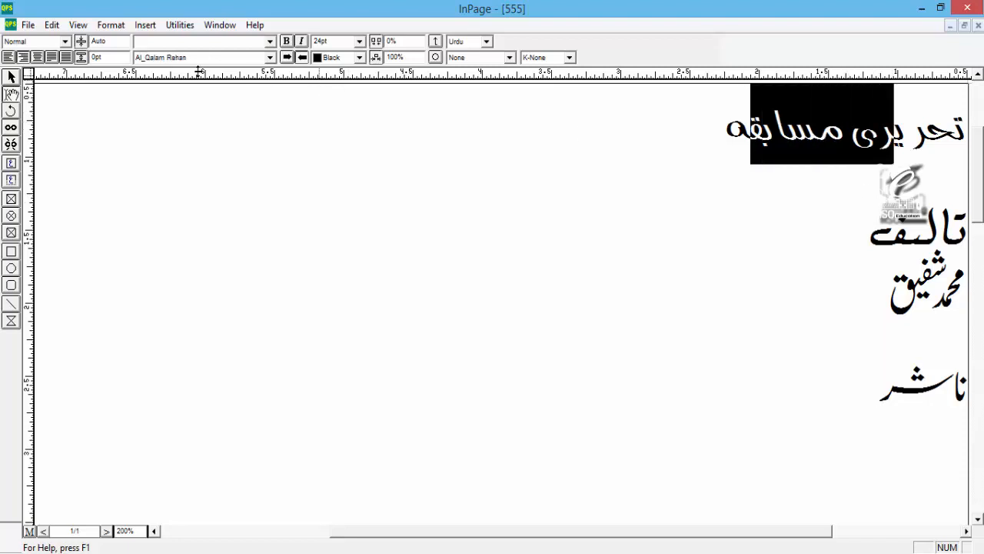
{"action": "left_click_drag", "start_coordinate": [895, 230], "coordinate": [892, 315]}
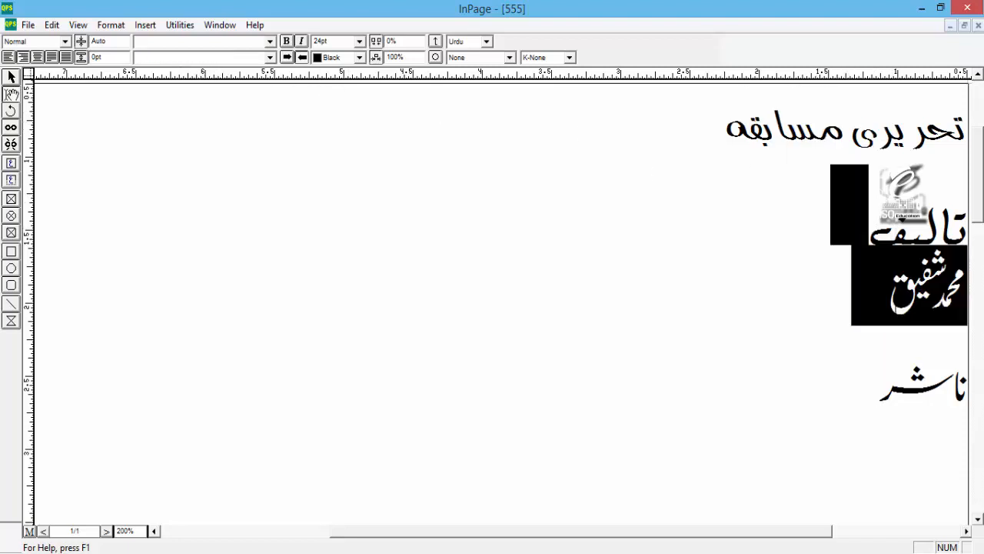
{"action": "left_click_drag", "start_coordinate": [832, 387], "coordinate": [971, 384]}
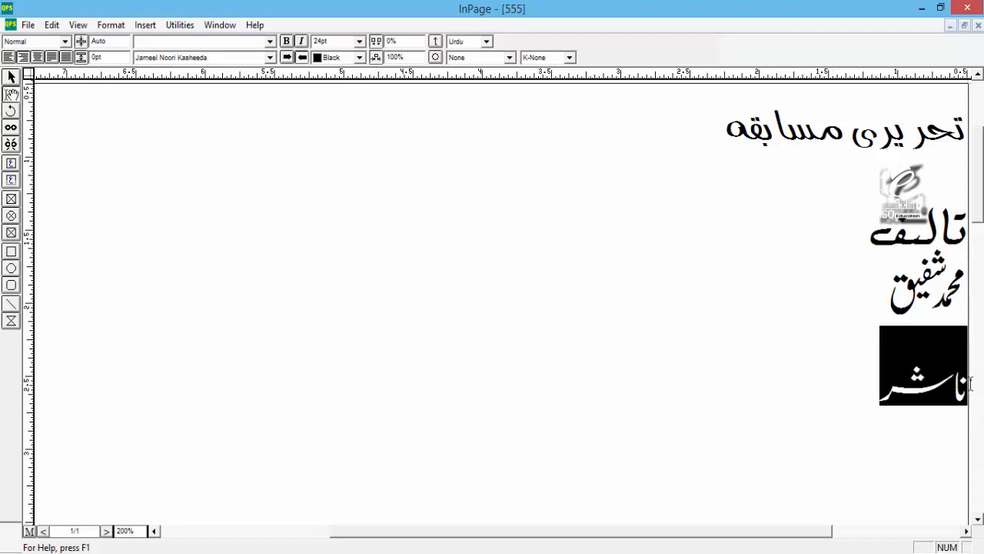
{"action": "left_click_drag", "start_coordinate": [893, 123], "coordinate": [862, 377]}
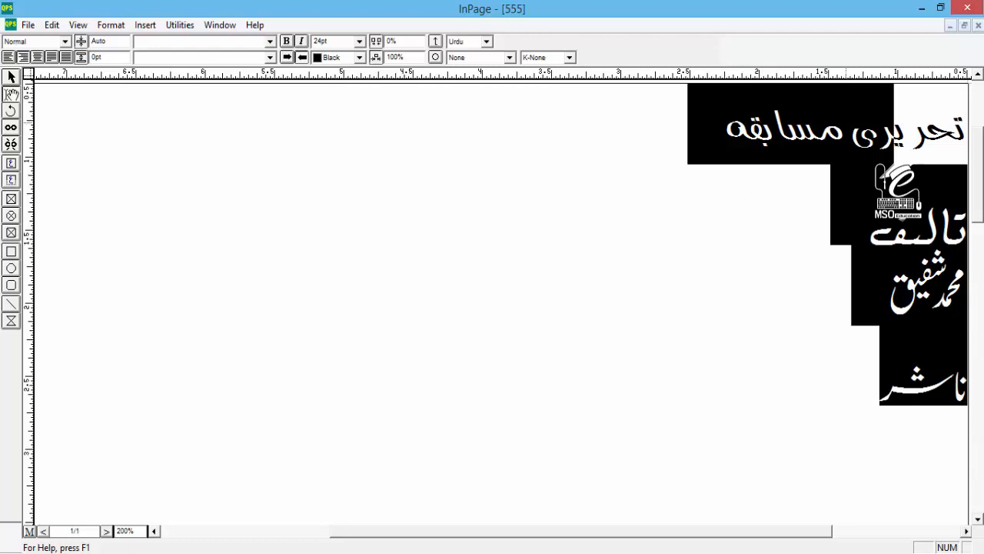
{"action": "left_click", "coordinate": [847, 129]}
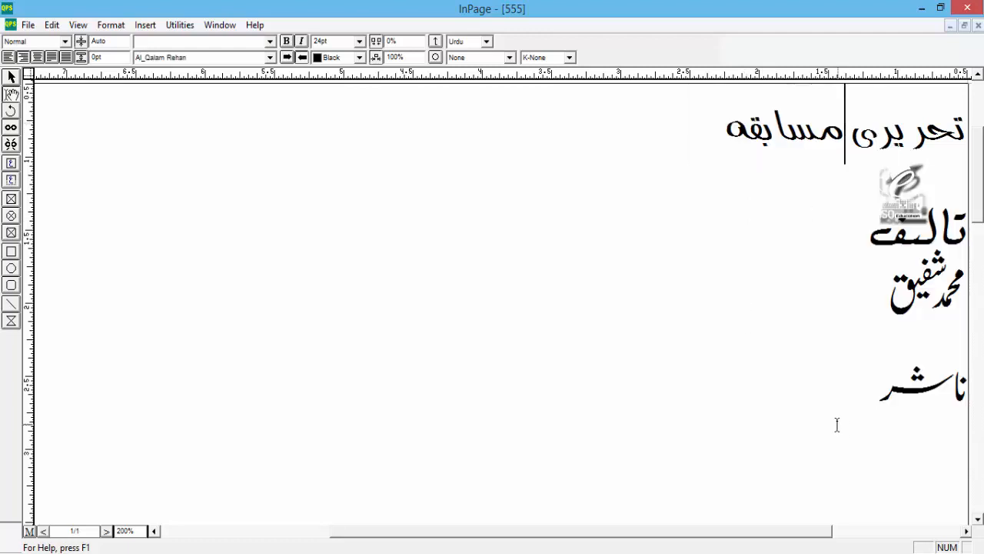
Step: Export page 1 of the Urdu text as an EPS picture named tahreer in the Desktop's EPS folder
{"action": "left_click", "coordinate": [27, 25]}
{"action": "left_click", "coordinate": [88, 207]}
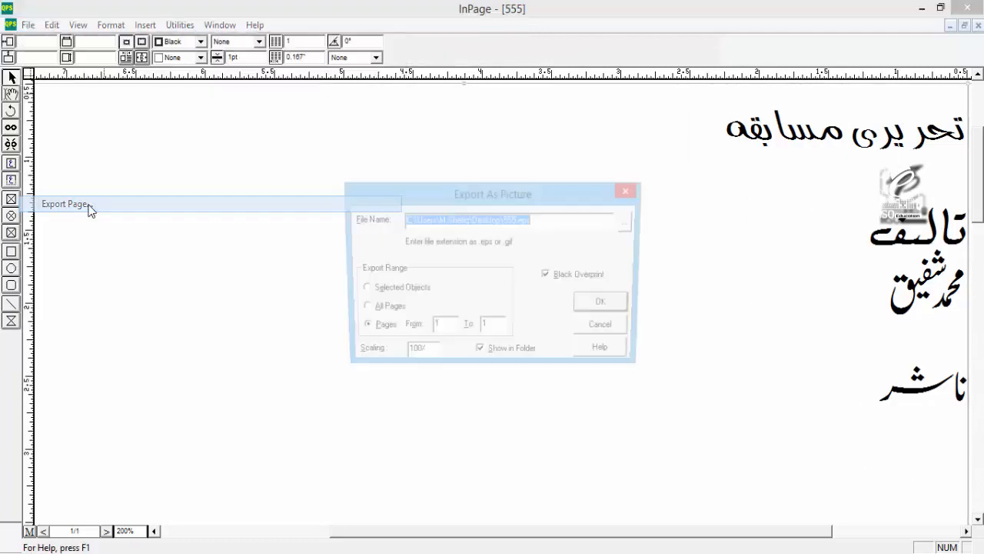
{"action": "left_click", "coordinate": [629, 222]}
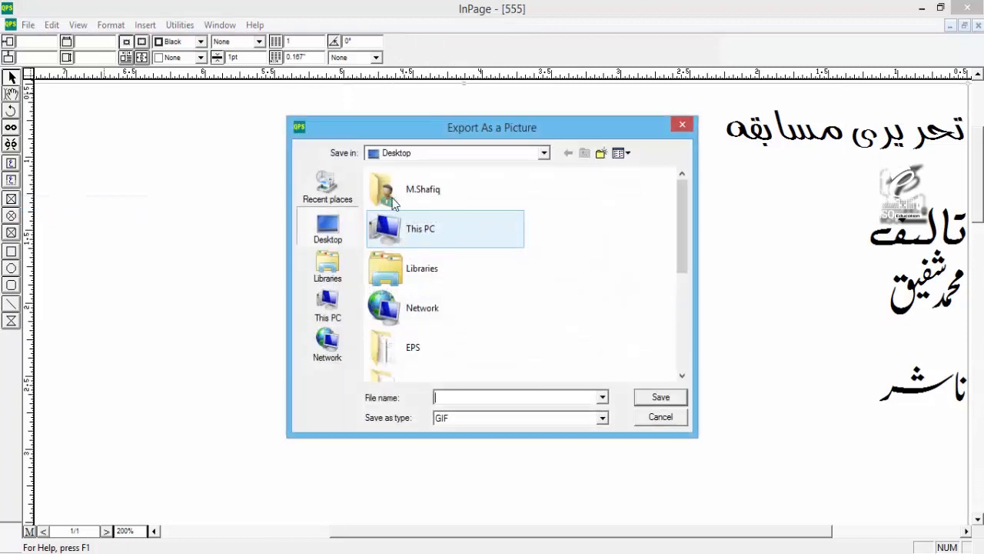
{"action": "double_click", "coordinate": [412, 347]}
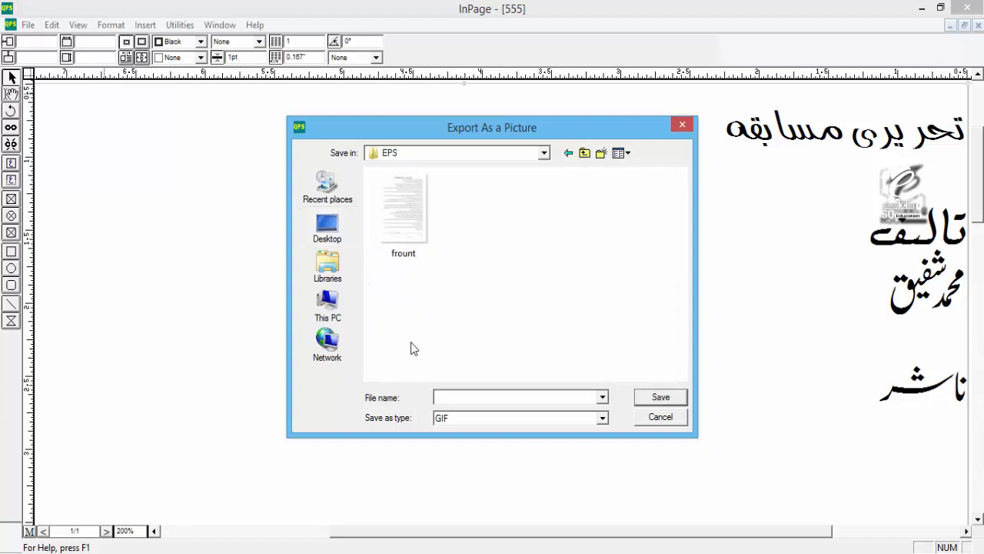
{"action": "left_click", "coordinate": [465, 419]}
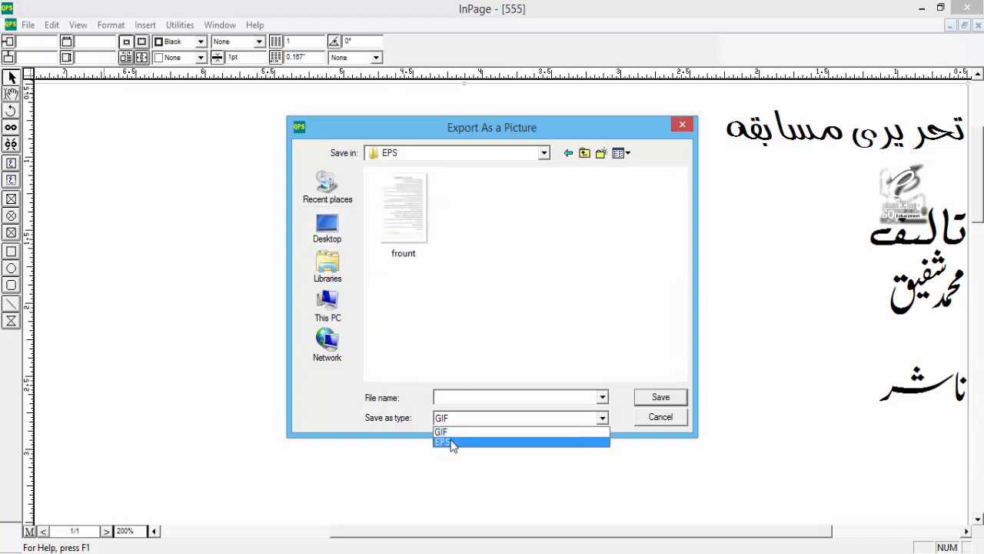
{"action": "left_click", "coordinate": [452, 443]}
{"action": "left_click", "coordinate": [440, 398]}
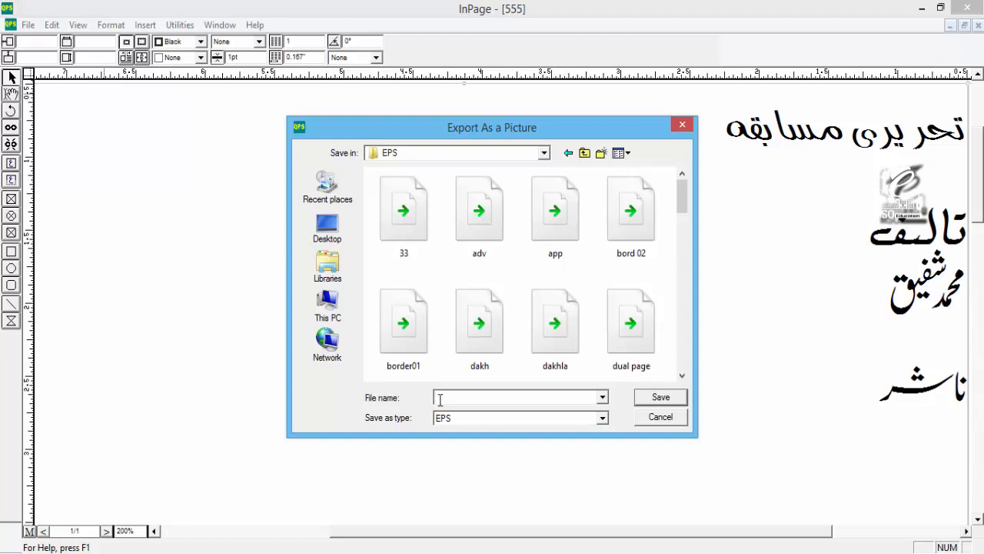
{"action": "type", "text": "tahreer"}
{"action": "key", "text": "Return"}
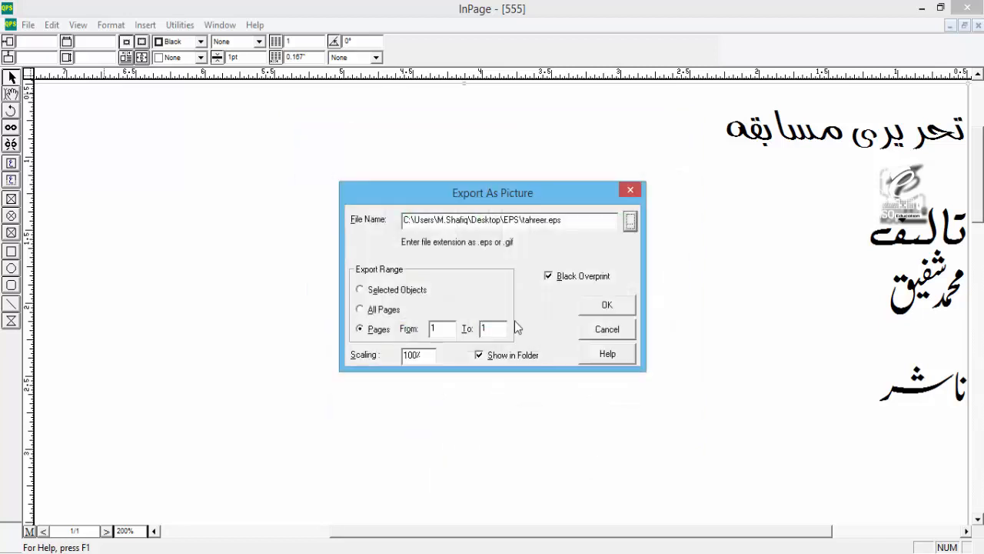
{"action": "left_click", "coordinate": [598, 311]}
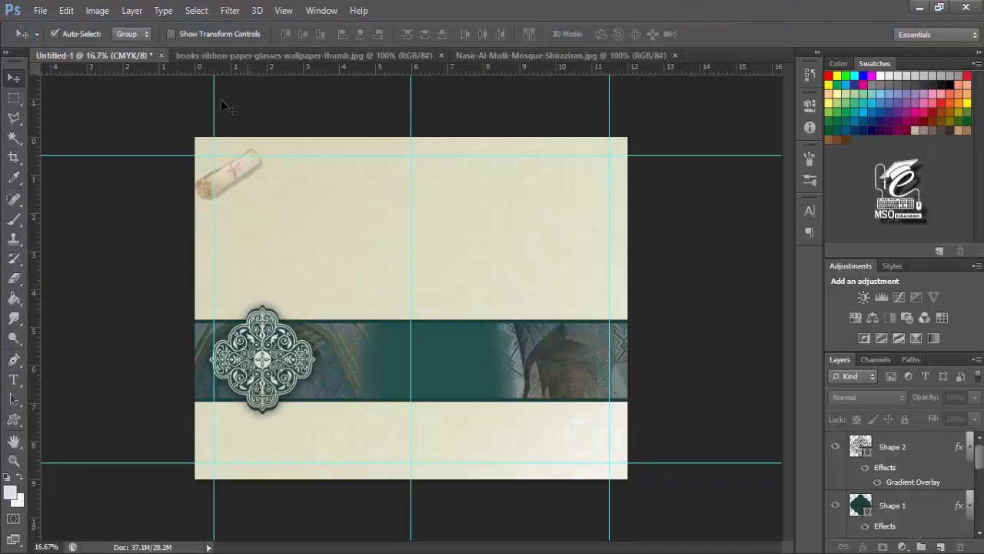
Step: Open the tahreer EPS file from the Desktop's EPS folder
{"action": "left_click", "coordinate": [40, 10]}
{"action": "left_click", "coordinate": [47, 42]}
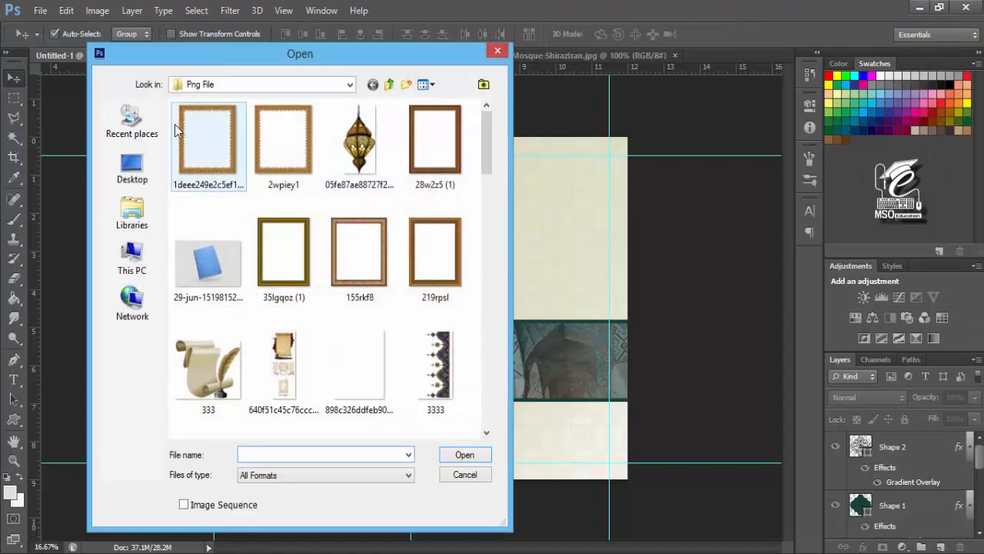
{"action": "left_click", "coordinate": [132, 165]}
{"action": "left_click", "coordinate": [231, 137]}
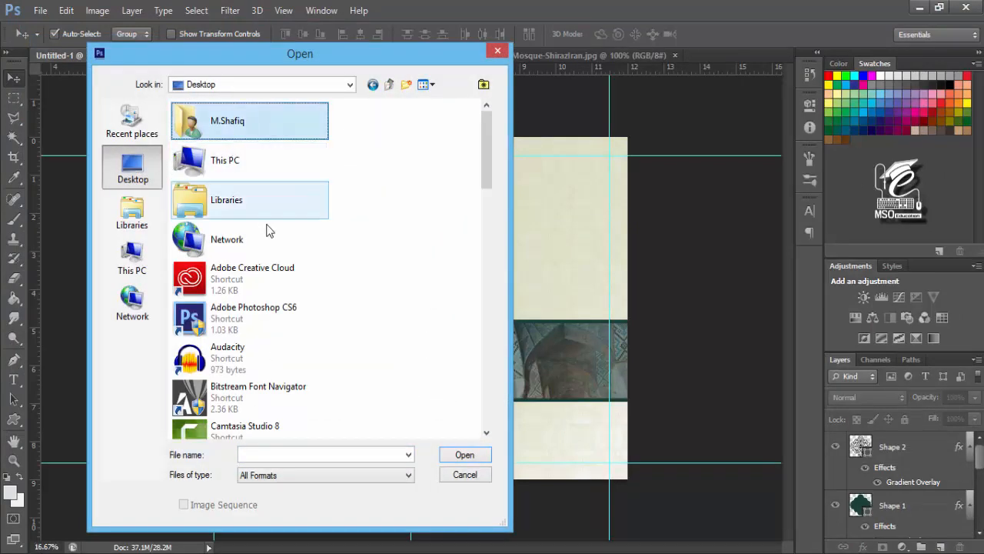
{"action": "scroll", "coordinate": [269, 228], "scroll_direction": "down", "scroll_amount": 5}
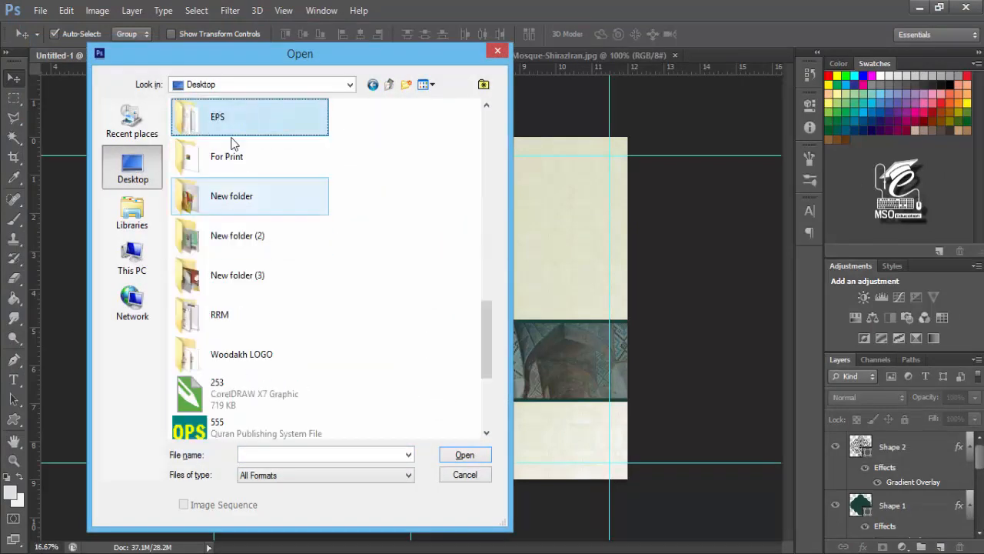
{"action": "double_click", "coordinate": [230, 127]}
{"action": "left_click", "coordinate": [274, 164]}
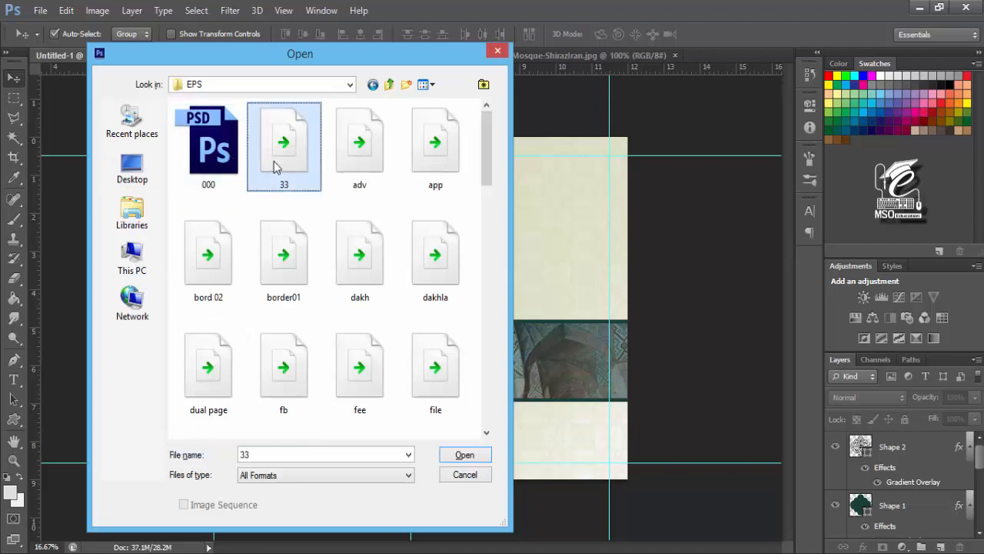
{"action": "key", "text": "t"}
{"action": "double_click", "coordinate": [284, 181]}
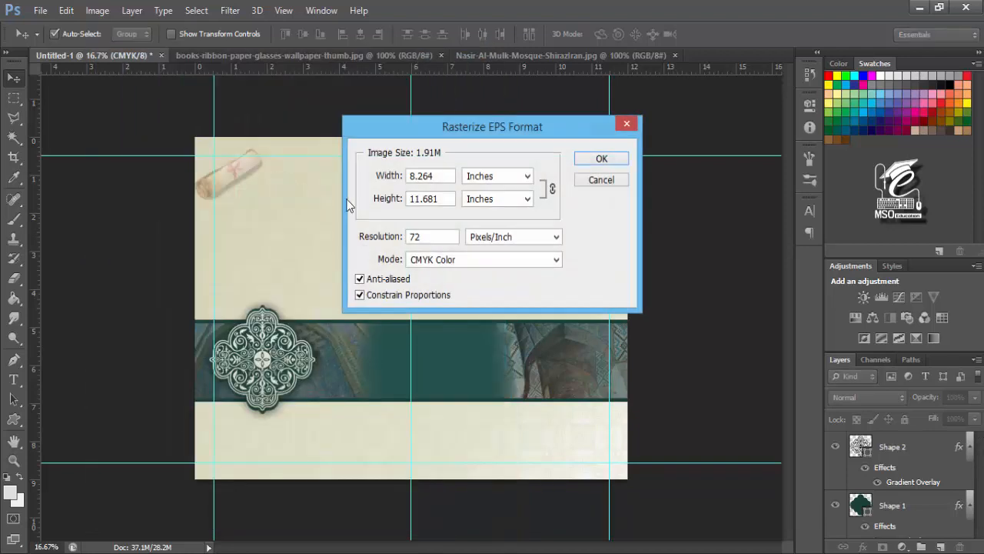
Step: Rasterize the EPS at 300 pixels/inch in CMYK Color
{"action": "left_click_drag", "start_coordinate": [437, 239], "coordinate": [336, 238]}
{"action": "type", "text": "300"}
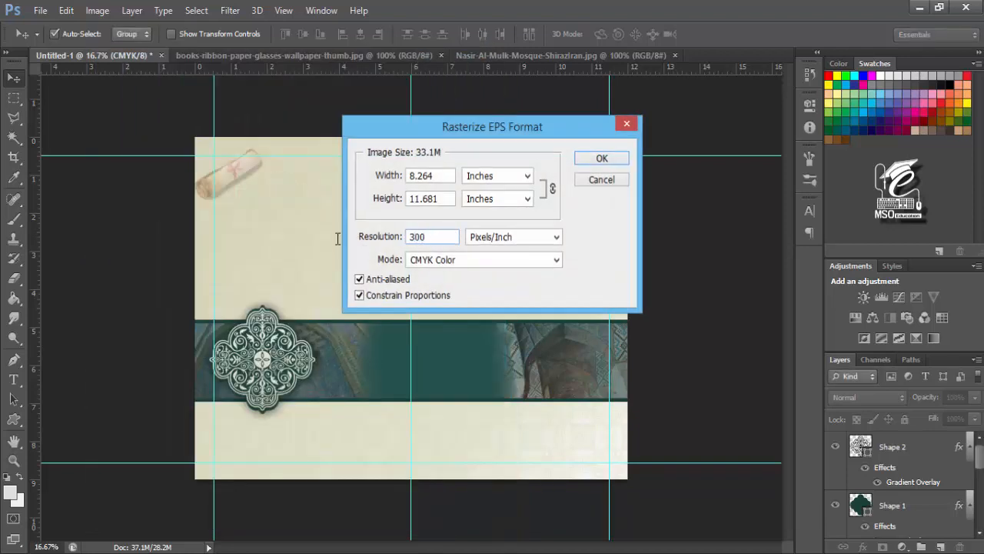
{"action": "key", "text": "Return"}
Step: Copy the Urdu title line تحریری مسابقه from tahreer.eps and paste it into the cover document Untitled-1
{"action": "key", "text": "ctrl+plus"}
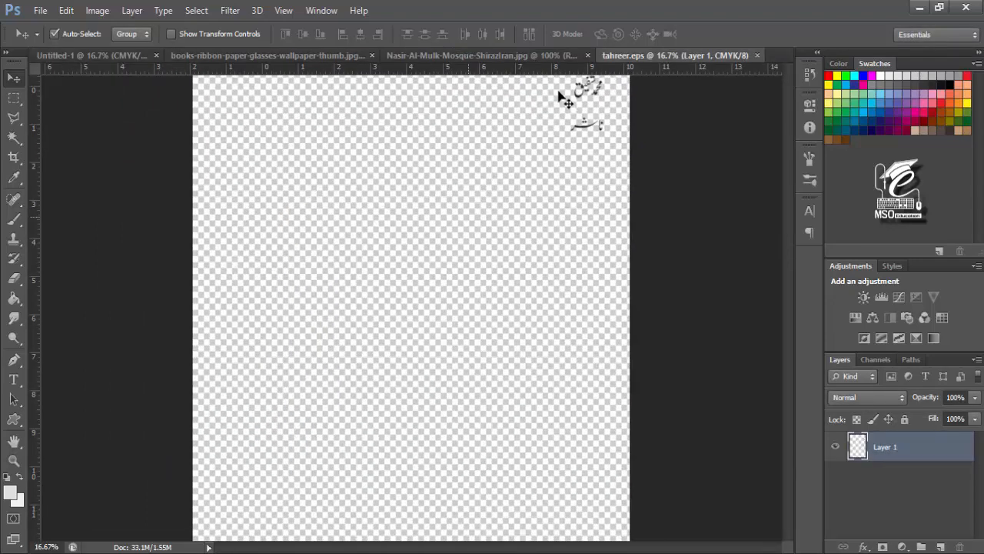
{"action": "left_click_drag", "start_coordinate": [627, 192], "coordinate": [560, 448]}
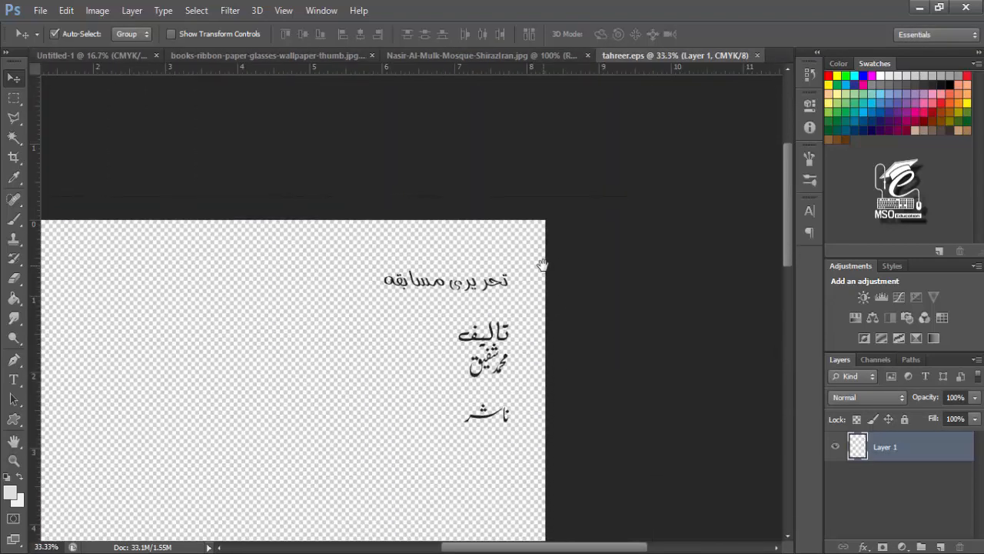
{"action": "key", "text": "m"}
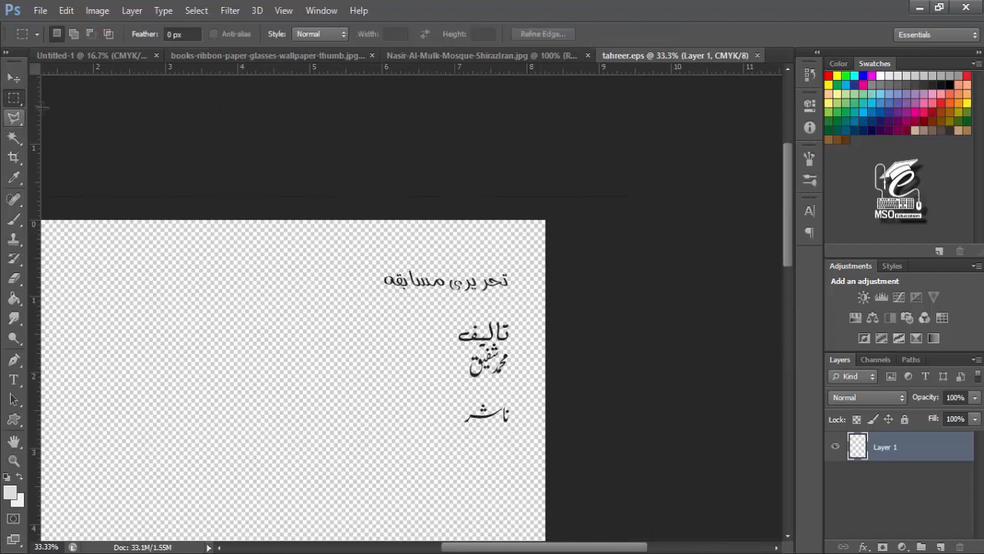
{"action": "left_click_drag", "start_coordinate": [545, 223], "coordinate": [328, 302]}
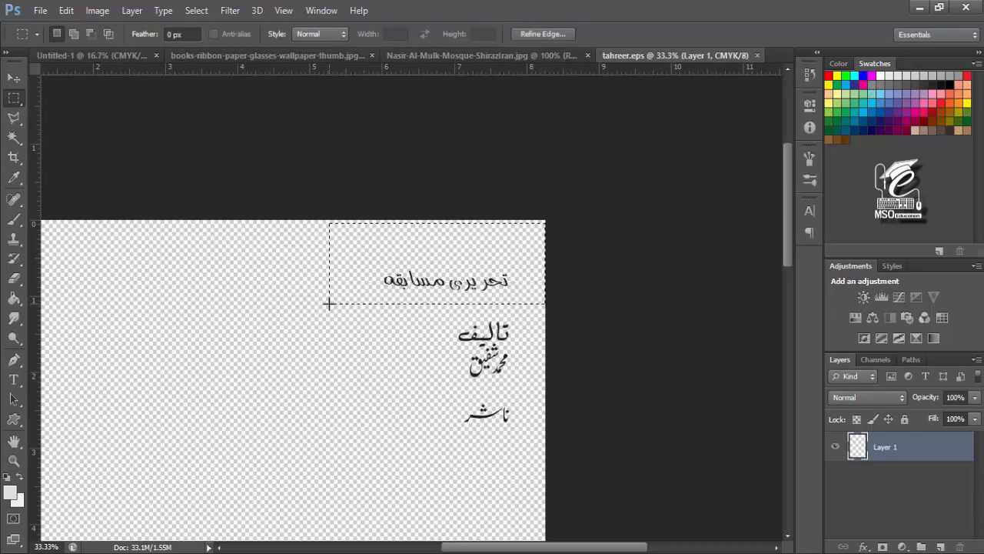
{"action": "key", "text": "ctrl+d"}
{"action": "key", "text": "ctrl+shift+Tab"}
{"action": "key", "text": "ctrl+shift+Tab"}
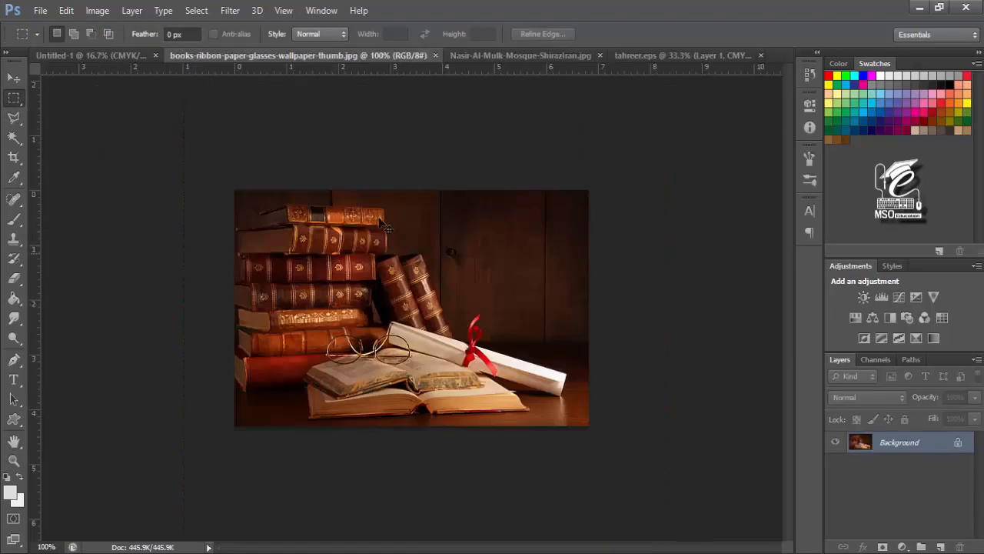
{"action": "key", "text": "ctrl+shift+Tab"}
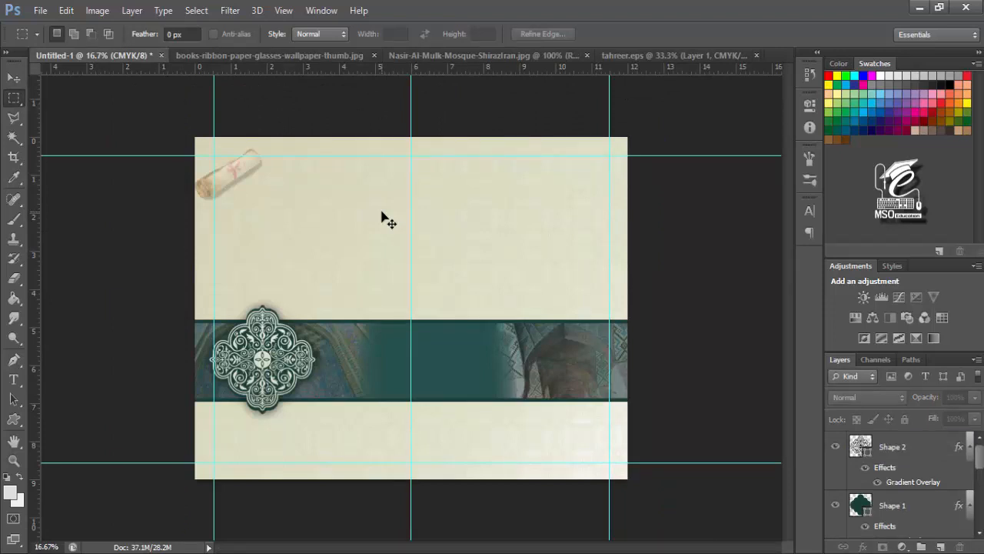
{"action": "key", "text": "ctrl+v"}
Step: Enlarge the pasted title to about 8 inches wide and place it across the upper part of the cover
{"action": "key", "text": "ctrl+t"}
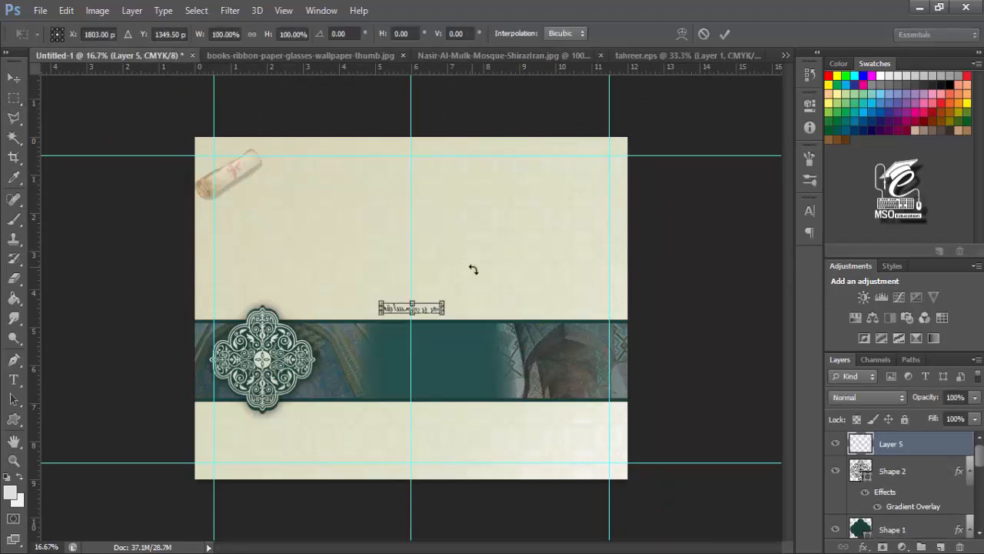
{"action": "left_click_drag", "start_coordinate": [448, 303], "coordinate": [518, 211]}
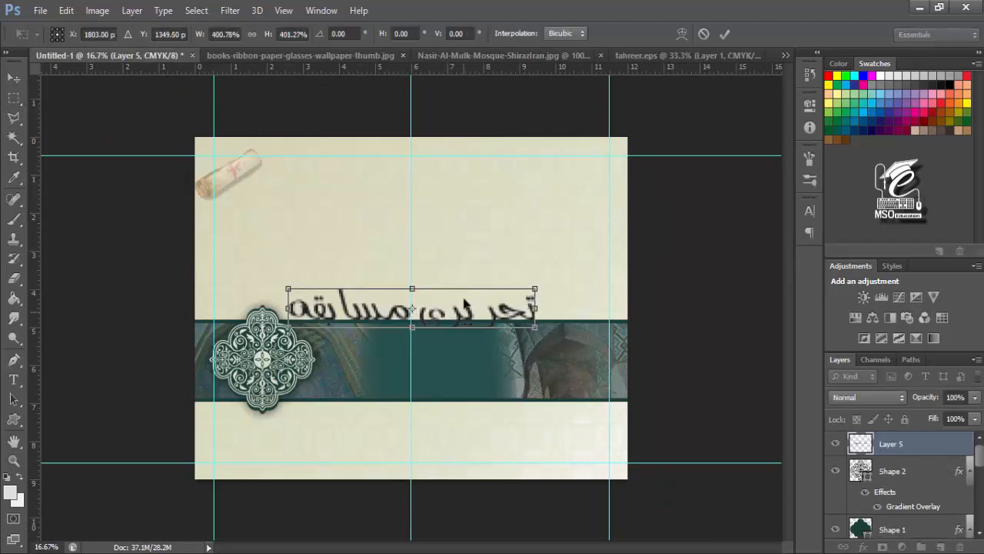
{"action": "left_click_drag", "start_coordinate": [468, 305], "coordinate": [419, 219]}
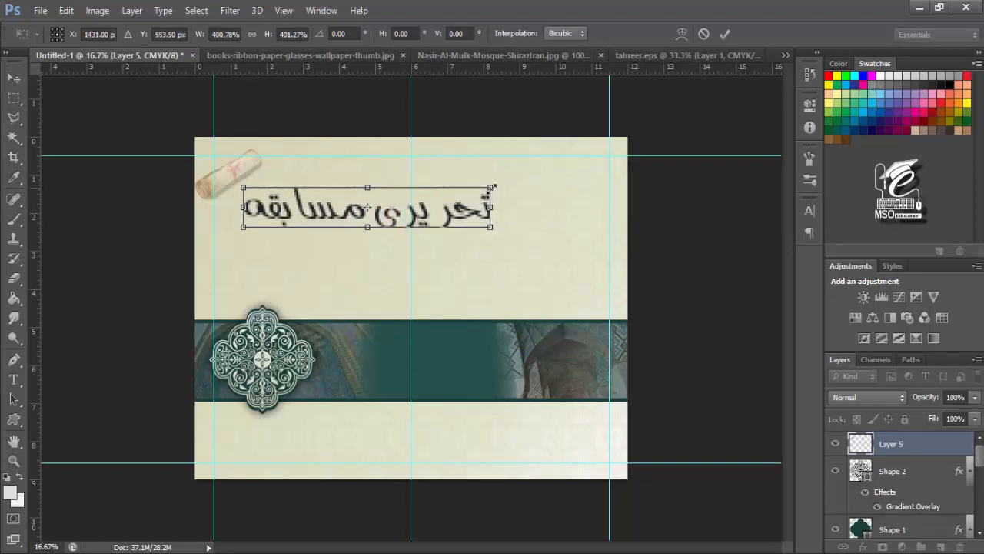
{"action": "left_click_drag", "start_coordinate": [492, 187], "coordinate": [512, 177]}
{"action": "key", "text": "Return"}
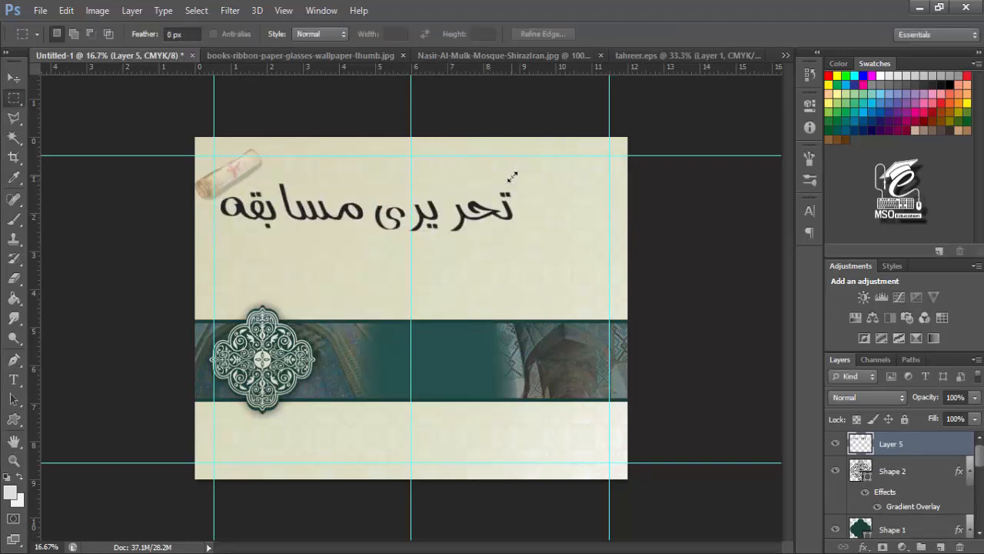
Step: Select the word تحریری with the Polygonal Lasso and move it onto its own line above مسابقه
{"action": "key", "text": "ctrl+plus"}
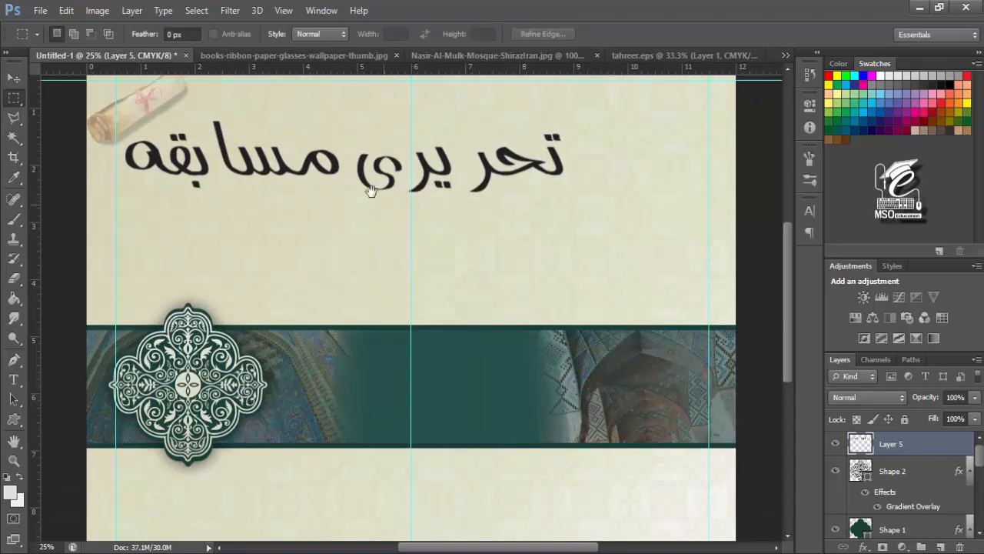
{"action": "left_click_drag", "start_coordinate": [371, 190], "coordinate": [430, 258]}
{"action": "left_click", "coordinate": [13, 116]}
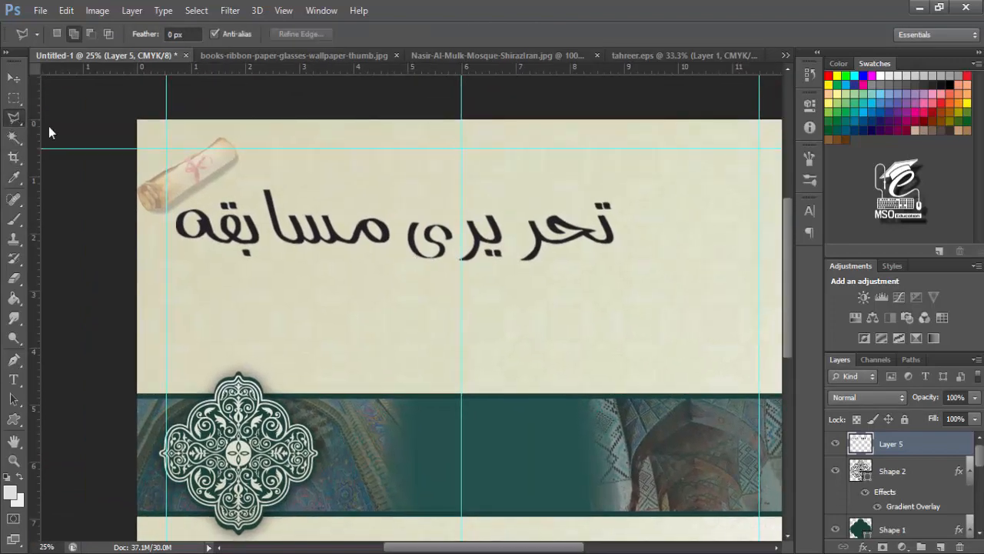
{"action": "left_click", "coordinate": [393, 203]}
{"action": "left_click", "coordinate": [402, 283]}
{"action": "left_click", "coordinate": [527, 319]}
{"action": "left_click", "coordinate": [663, 282]}
{"action": "left_click", "coordinate": [674, 163]}
{"action": "left_click", "coordinate": [515, 166]}
{"action": "left_click", "coordinate": [403, 188]}
{"action": "left_click", "coordinate": [393, 205]}
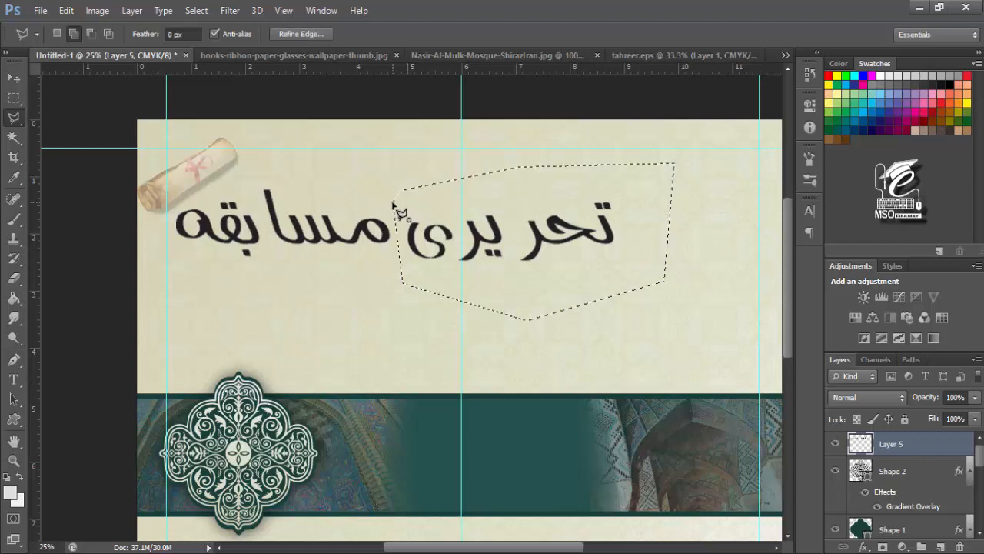
{"action": "key", "text": "v"}
{"action": "left_click_drag", "start_coordinate": [476, 231], "coordinate": [367, 239]}
{"action": "key", "text": "ctrl+d"}
Step: Scale down the two-line title and position it on the front cover between the scroll and the medallion
{"action": "key", "text": "ctrl+t"}
{"action": "left_click_drag", "start_coordinate": [507, 199], "coordinate": [402, 240]}
{"action": "left_click_drag", "start_coordinate": [346, 267], "coordinate": [358, 234]}
{"action": "key", "text": "Return"}
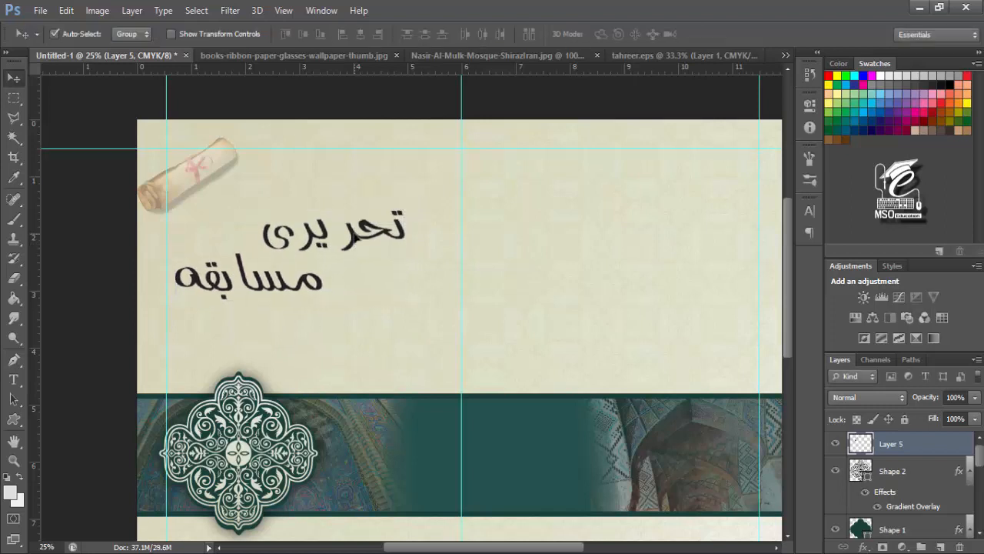
Step: Select the word تحریری with a rectangular marquee and move it slightly up, away from مسابقه
{"action": "key", "text": "m"}
{"action": "left_click_drag", "start_coordinate": [250, 178], "coordinate": [435, 261]}
{"action": "key", "text": "v"}
{"action": "left_click_drag", "start_coordinate": [332, 244], "coordinate": [346, 223]}
{"action": "key", "text": "ctrl+d"}
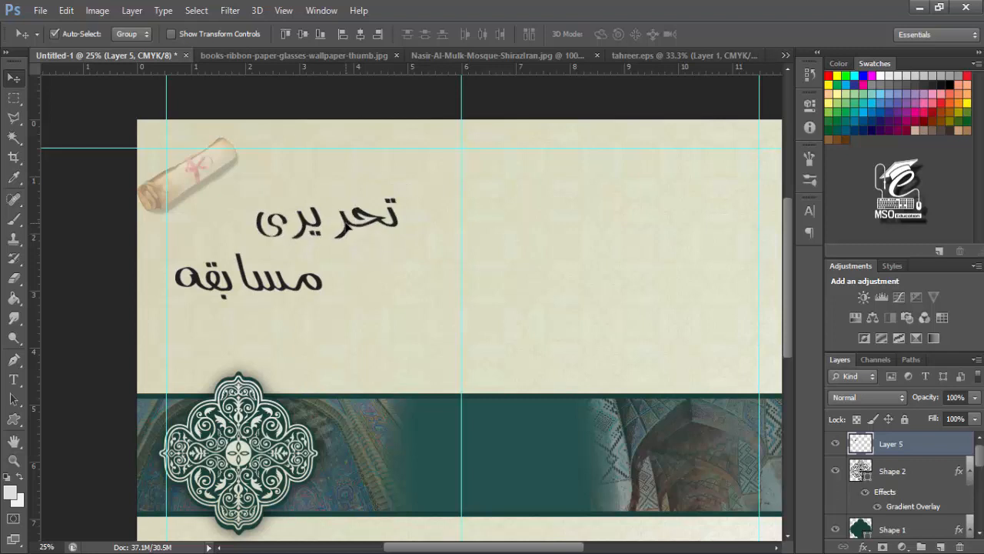
Step: Rotate the two-line title slightly counterclockwise and shift it a little to the right
{"action": "key", "text": "ctrl+t"}
{"action": "left_click_drag", "start_coordinate": [456, 168], "coordinate": [450, 167]}
{"action": "key", "text": "Return"}
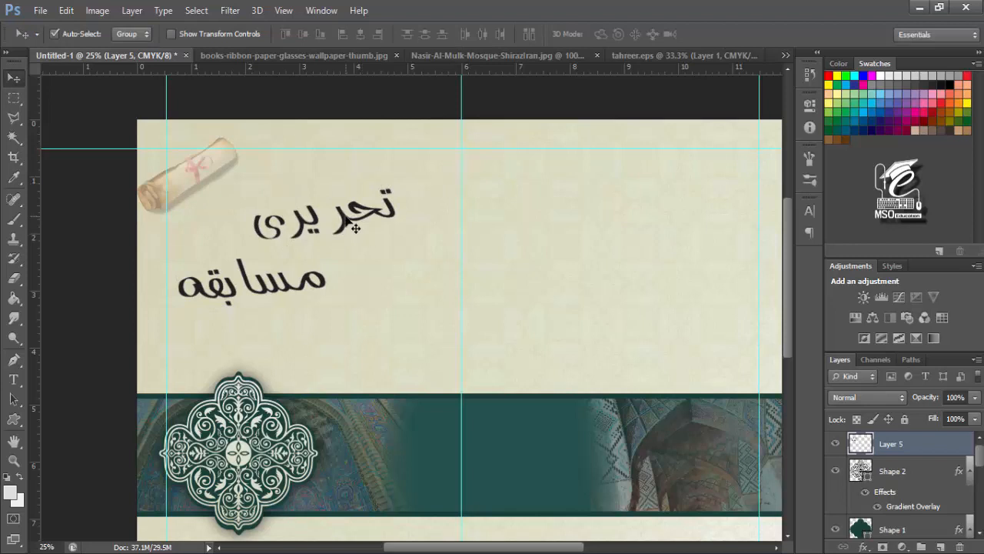
{"action": "mouse_move", "coordinate": [356, 220]}
{"action": "left_mouse_down"}
{"action": "mouse_move", "coordinate": [344, 219]}
{"action": "mouse_move", "coordinate": [354, 222]}
{"action": "mouse_move", "coordinate": [348, 231]}
{"action": "left_mouse_up"}
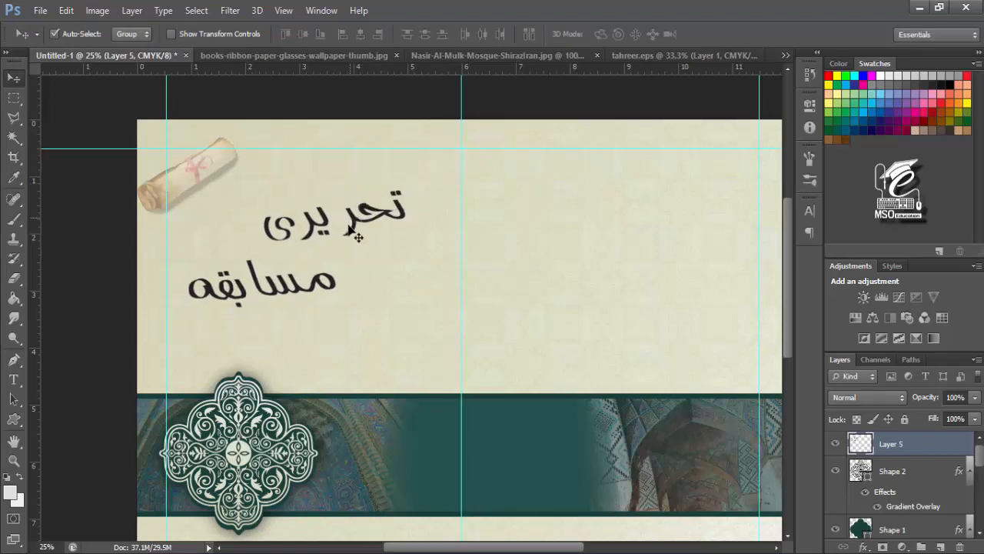
Step: Add a Color Overlay to the title layer in a slightly darker shade of the medallion's dark green
{"action": "double_click", "coordinate": [855, 448]}
{"action": "left_click", "coordinate": [553, 308]}
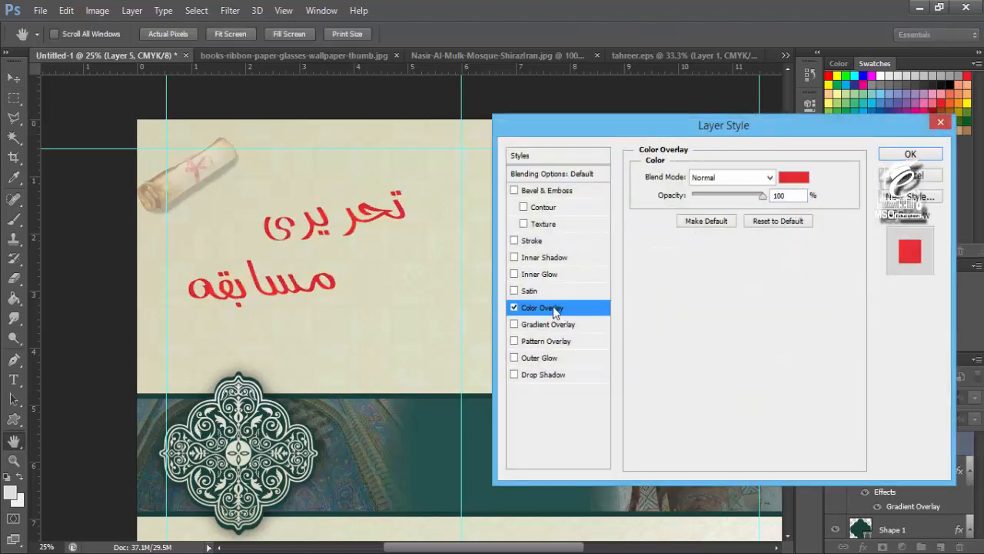
{"action": "left_click", "coordinate": [792, 179]}
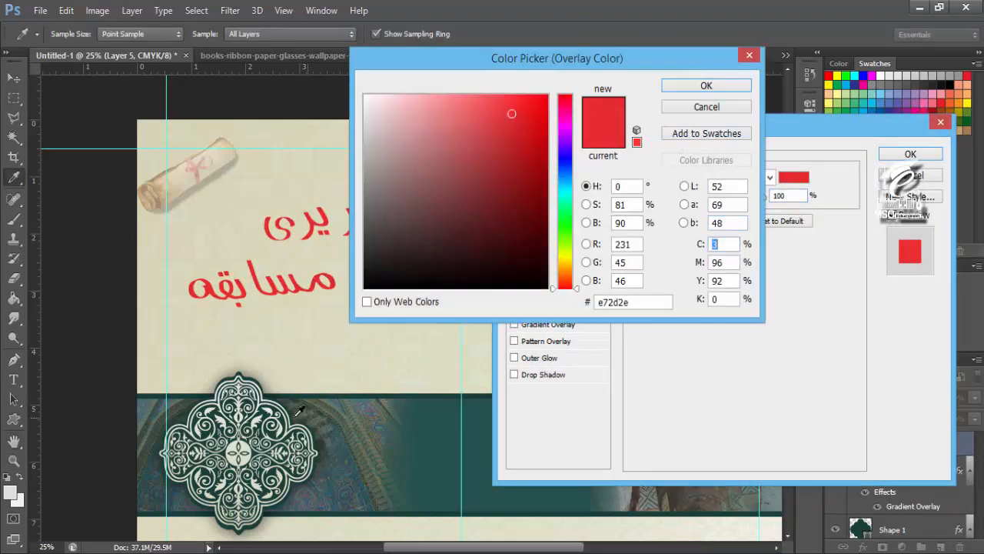
{"action": "left_click", "coordinate": [288, 418]}
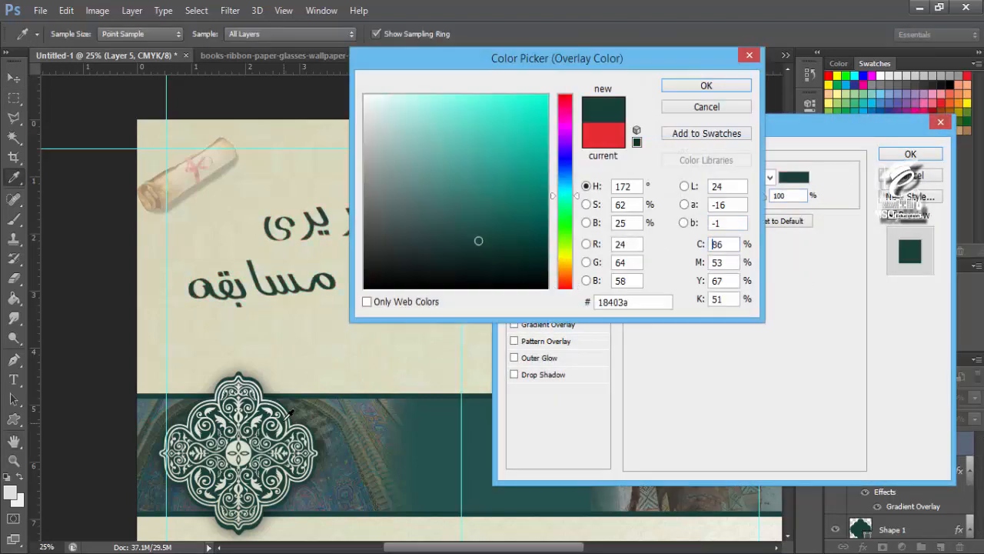
{"action": "left_click", "coordinate": [489, 252]}
{"action": "left_click", "coordinate": [665, 89]}
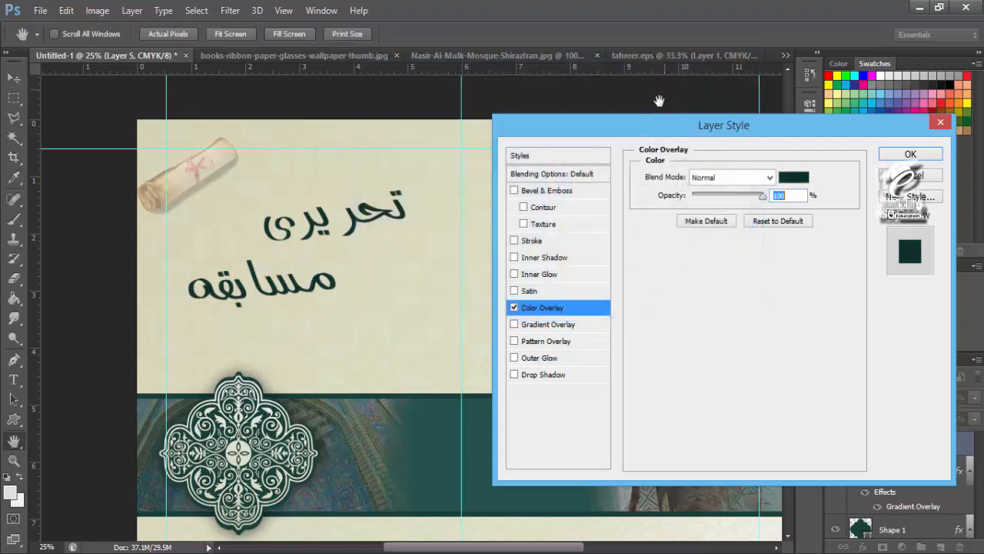
Step: Add a white (ffffff) 4 px outside Stroke to the title layer
{"action": "left_click", "coordinate": [527, 243]}
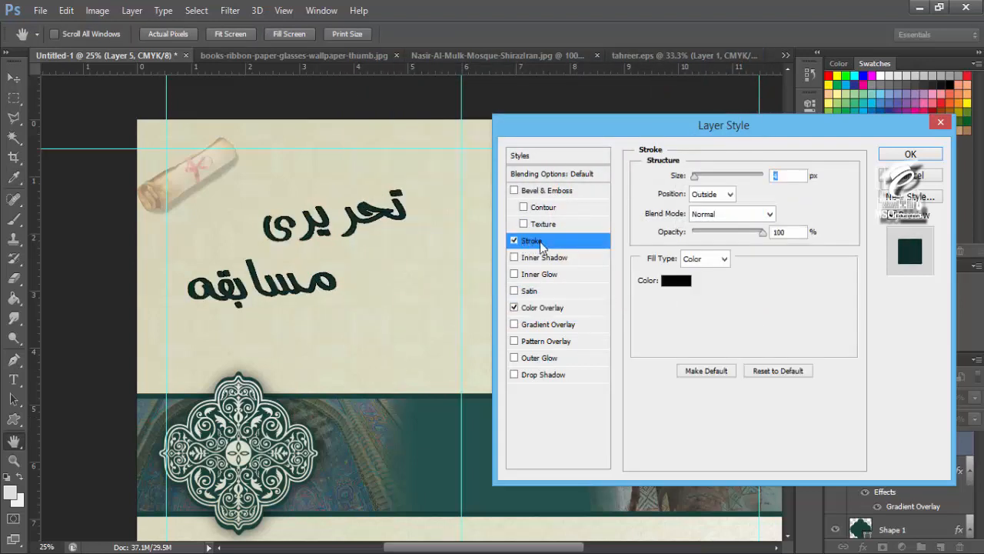
{"action": "left_click", "coordinate": [676, 286]}
{"action": "left_click", "coordinate": [366, 96]}
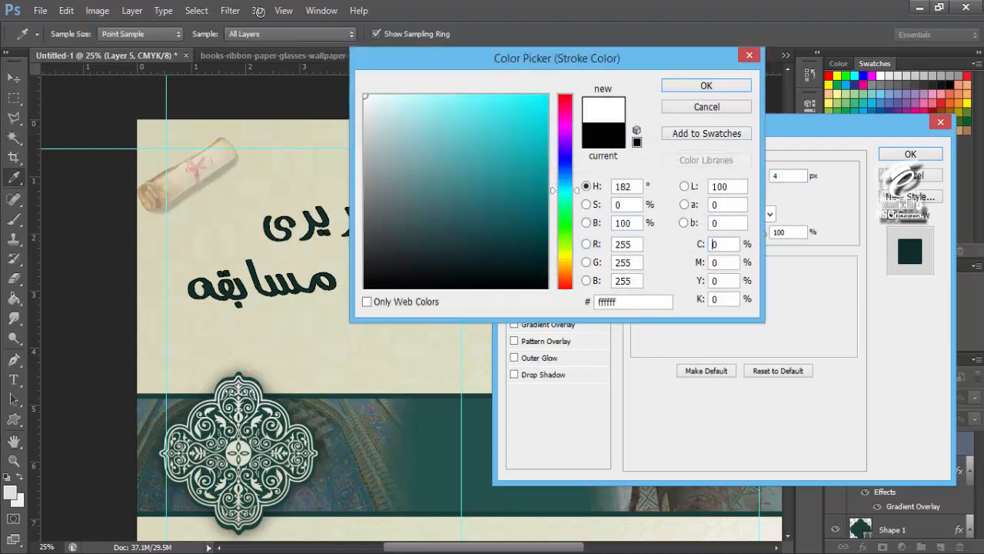
{"action": "left_click", "coordinate": [673, 86]}
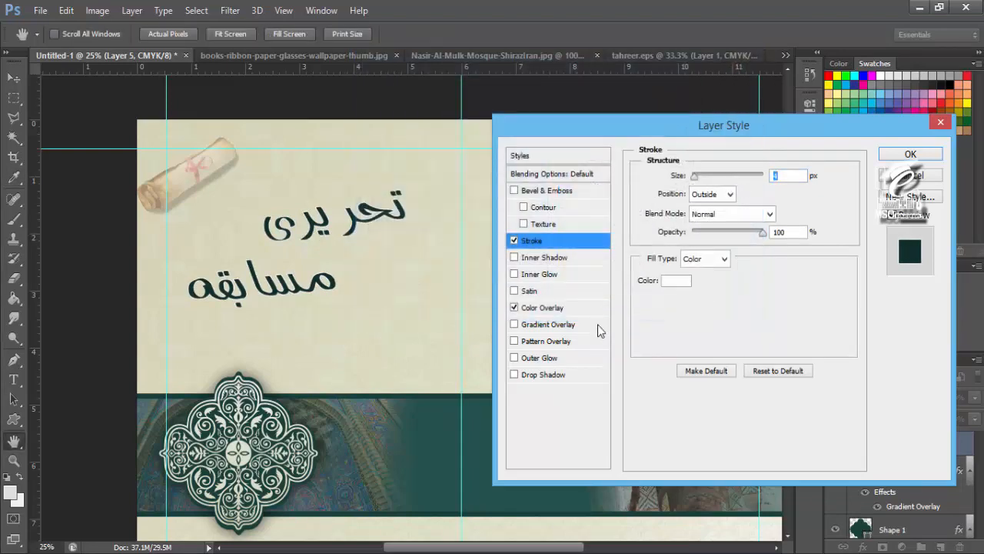
Step: Add a Drop Shadow to the title layer with Use Global Light turned off
{"action": "left_click", "coordinate": [514, 374]}
{"action": "left_click", "coordinate": [538, 376]}
{"action": "left_click", "coordinate": [764, 220]}
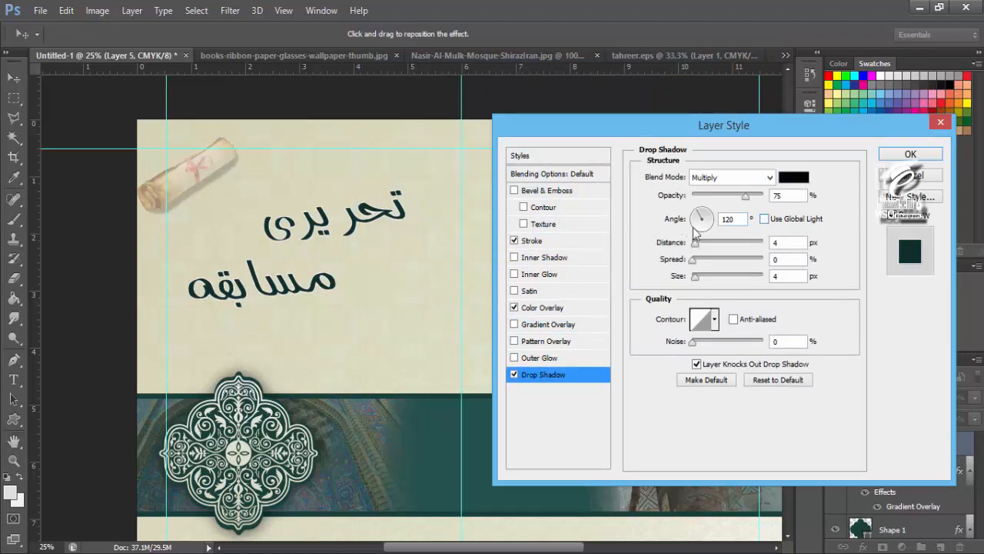
Step: Set the title shadow's opacity to 50%, its distance to 5 px and its size to about 80 px
{"action": "left_click_drag", "start_coordinate": [694, 243], "coordinate": [705, 249]}
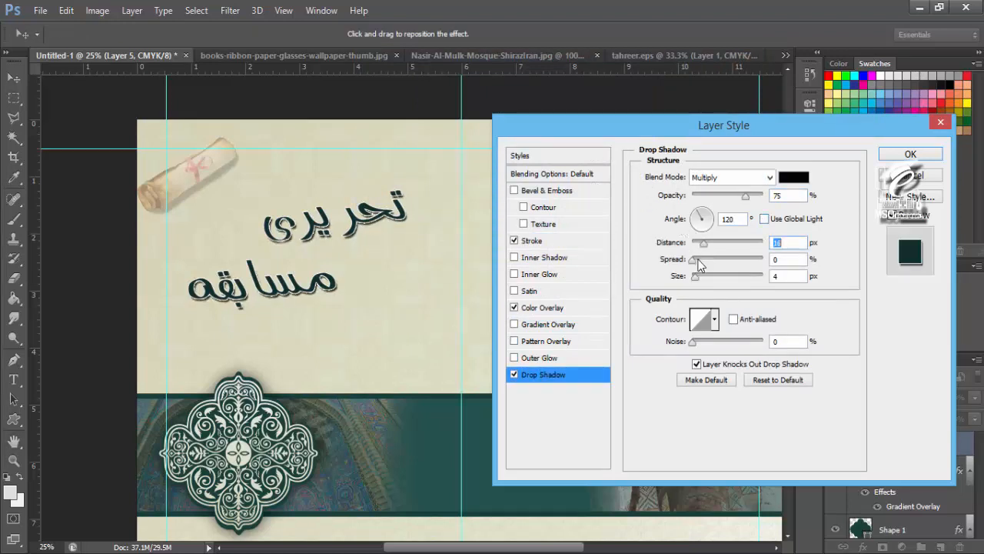
{"action": "left_click", "coordinate": [746, 196]}
{"action": "type", "text": "50"}
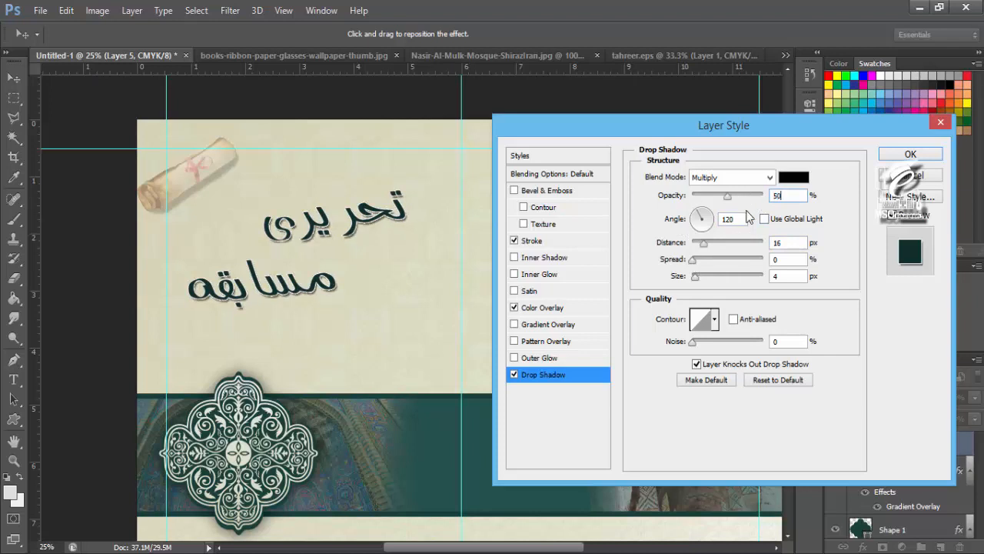
{"action": "left_click_drag", "start_coordinate": [792, 244], "coordinate": [709, 242]}
{"action": "type", "text": "5"}
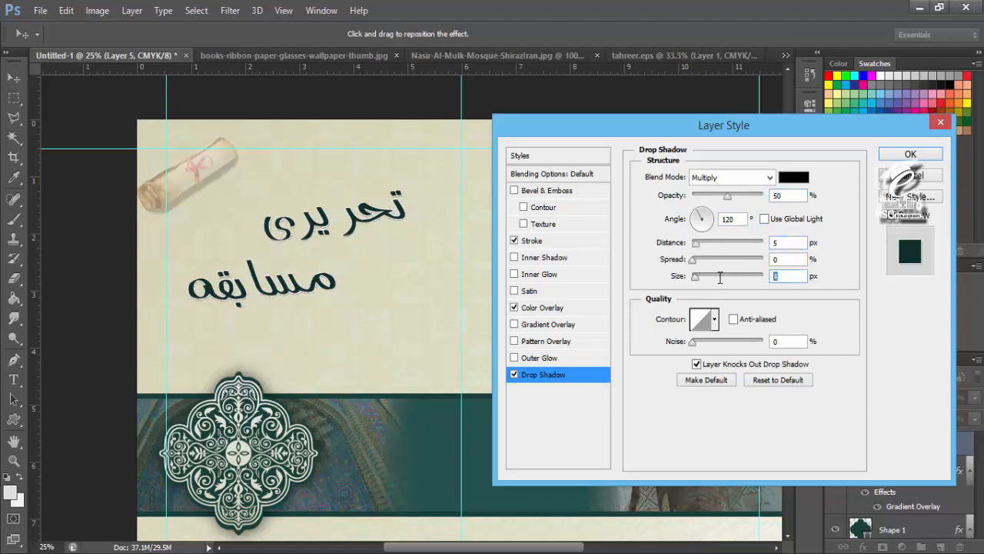
{"action": "type", "text": "30"}
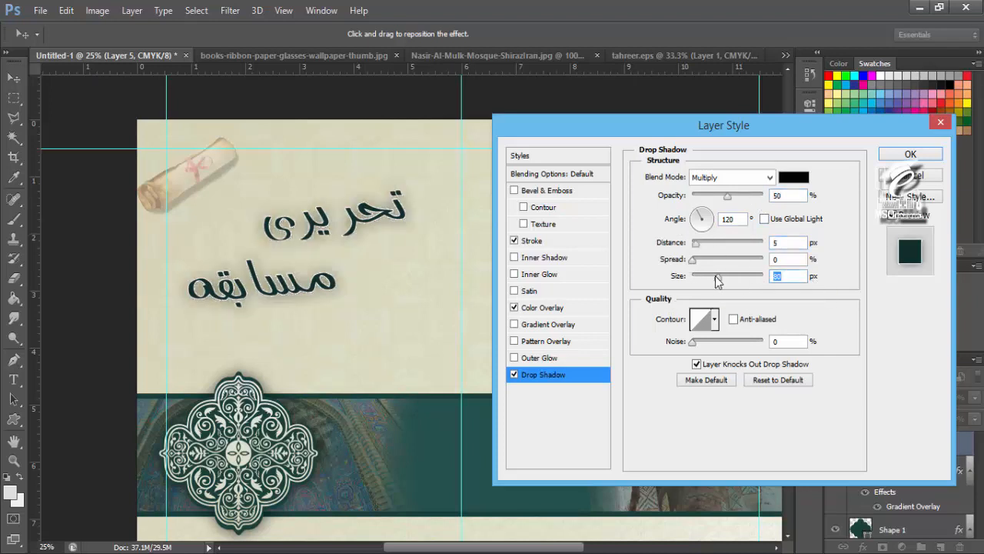
Step: Set the title's drop shadow size to 40 px and increase its distance
{"action": "left_click_drag", "start_coordinate": [716, 282], "coordinate": [708, 276]}
{"action": "left_click_drag", "start_coordinate": [696, 243], "coordinate": [707, 247]}
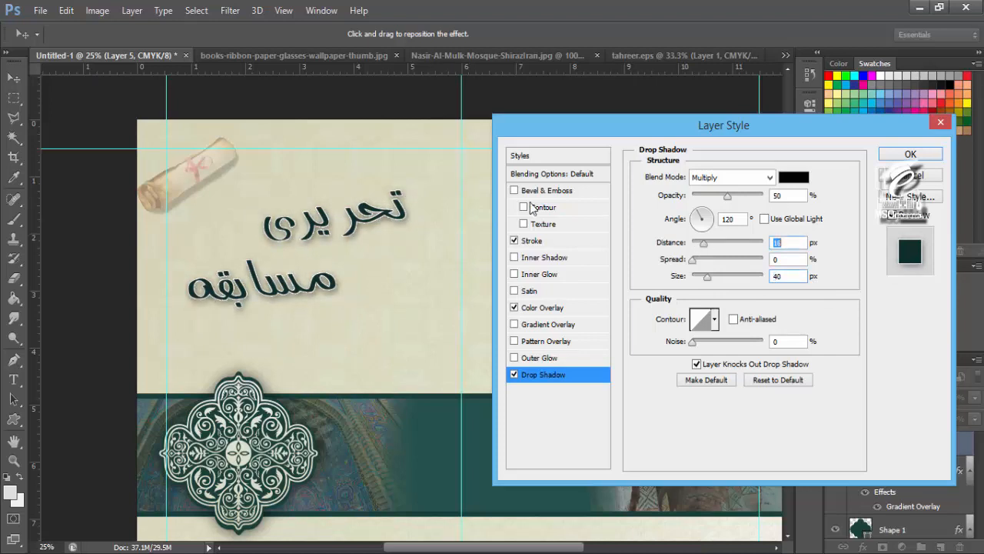
Step: Set the title's stroke to 5 px, apply the layer style and nudge the title slightly upward
{"action": "left_click", "coordinate": [532, 240]}
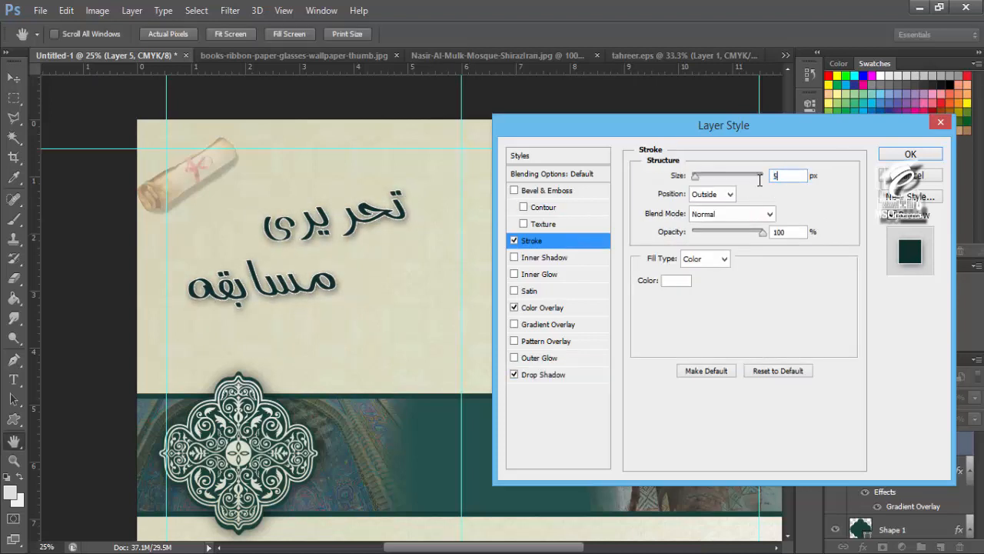
{"action": "type", "text": "5"}
{"action": "key", "text": "Return"}
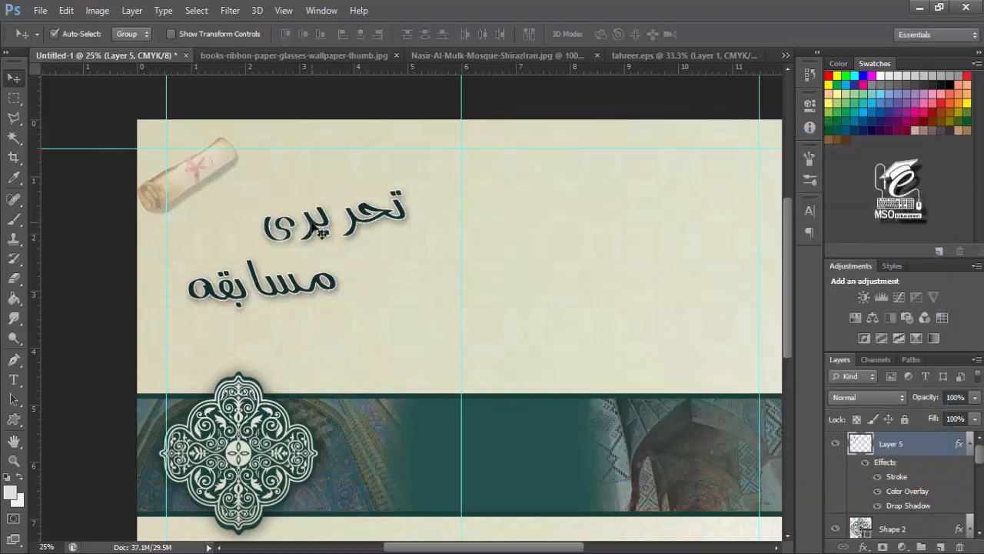
{"action": "mouse_move", "coordinate": [310, 225]}
{"action": "left_mouse_down"}
{"action": "mouse_move", "coordinate": [327, 240]}
{"action": "mouse_move", "coordinate": [294, 225]}
{"action": "mouse_move", "coordinate": [310, 215]}
{"action": "left_mouse_up"}
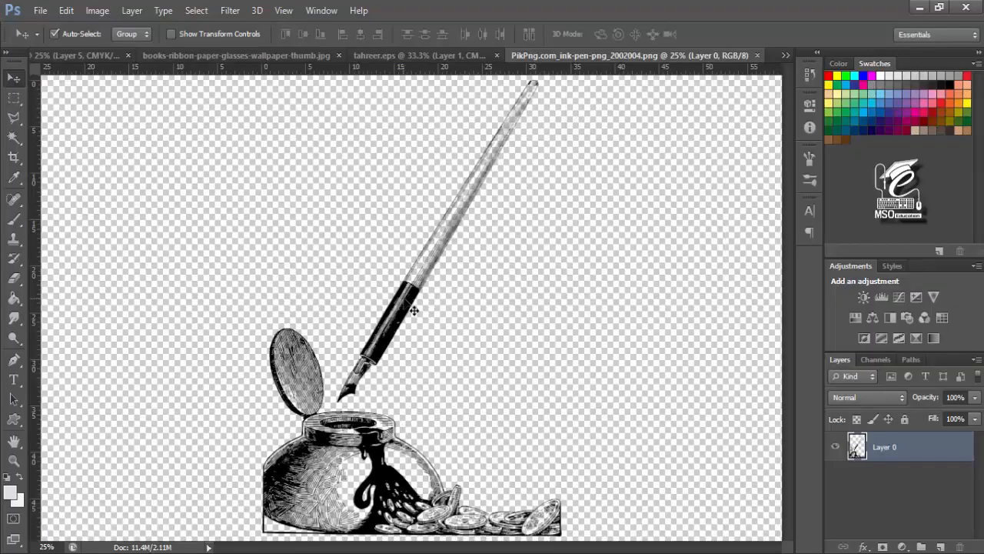
Step: Bring the pen-and-inkwell drawing into the cover and scale it to about 1.4 inches wide beside the second title word
{"action": "key", "text": "ctrl+0"}
{"action": "mouse_move", "coordinate": [459, 314]}
{"action": "left_mouse_down"}
{"action": "mouse_move", "coordinate": [267, 70]}
{"action": "mouse_move", "coordinate": [236, 55]}
{"action": "mouse_move", "coordinate": [369, 262]}
{"action": "left_mouse_up"}
{"action": "key", "text": "ctrl+t"}
{"action": "mouse_move", "coordinate": [612, 391]}
{"action": "left_mouse_down"}
{"action": "mouse_move", "coordinate": [453, 270]}
{"action": "mouse_move", "coordinate": [443, 232]}
{"action": "left_mouse_up"}
{"action": "mouse_move", "coordinate": [442, 197]}
{"action": "left_mouse_down"}
{"action": "mouse_move", "coordinate": [299, 303]}
{"action": "mouse_move", "coordinate": [334, 280]}
{"action": "left_mouse_up"}
{"action": "mouse_move", "coordinate": [389, 197]}
{"action": "left_mouse_down"}
{"action": "mouse_move", "coordinate": [446, 169]}
{"action": "mouse_move", "coordinate": [434, 178]}
{"action": "left_mouse_up"}
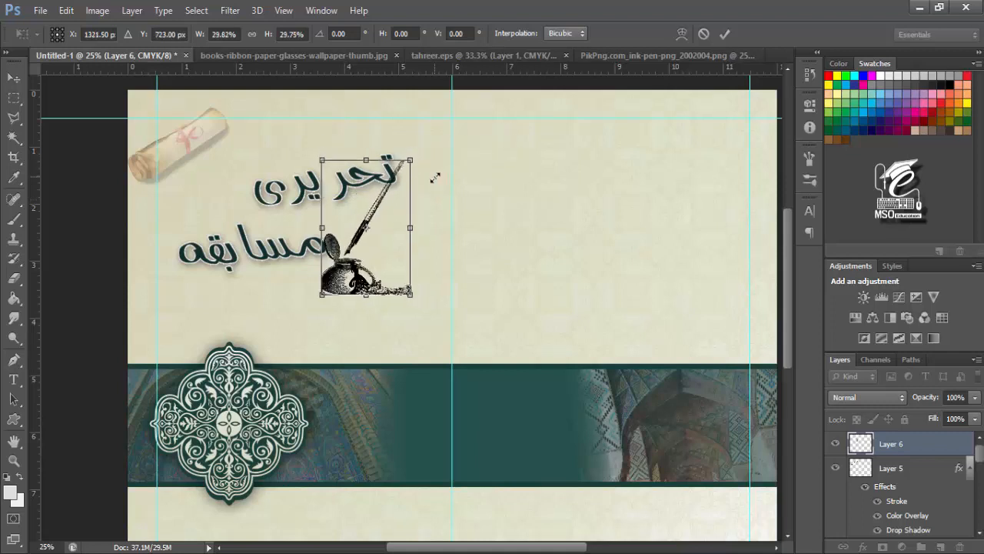
{"action": "mouse_move", "coordinate": [343, 282]}
{"action": "left_mouse_down"}
{"action": "mouse_move", "coordinate": [346, 294]}
{"action": "mouse_move", "coordinate": [324, 316]}
{"action": "mouse_move", "coordinate": [332, 316]}
{"action": "left_mouse_up"}
{"action": "left_click_drag", "start_coordinate": [403, 320], "coordinate": [392, 301]}
{"action": "key", "text": "Return"}
Step: Move the inkwell drawing to the right so that it clears the word مسابقه
{"action": "right_click", "coordinate": [392, 310]}
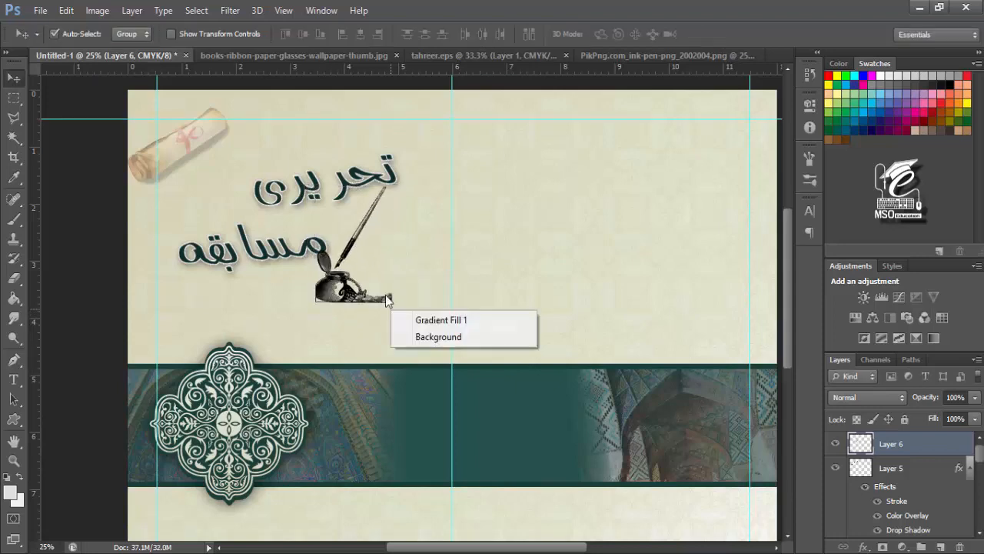
{"action": "key", "text": "Escape"}
{"action": "scroll", "coordinate": [389, 241], "scroll_direction": "up", "scroll_amount": 3}
{"action": "mouse_move", "coordinate": [340, 276]}
{"action": "left_mouse_down"}
{"action": "mouse_move", "coordinate": [309, 211]}
{"action": "mouse_move", "coordinate": [361, 181]}
{"action": "mouse_move", "coordinate": [354, 126]}
{"action": "left_mouse_up"}
{"action": "left_click_drag", "start_coordinate": [399, 149], "coordinate": [416, 159]}
{"action": "left_click_drag", "start_coordinate": [449, 337], "coordinate": [446, 252]}
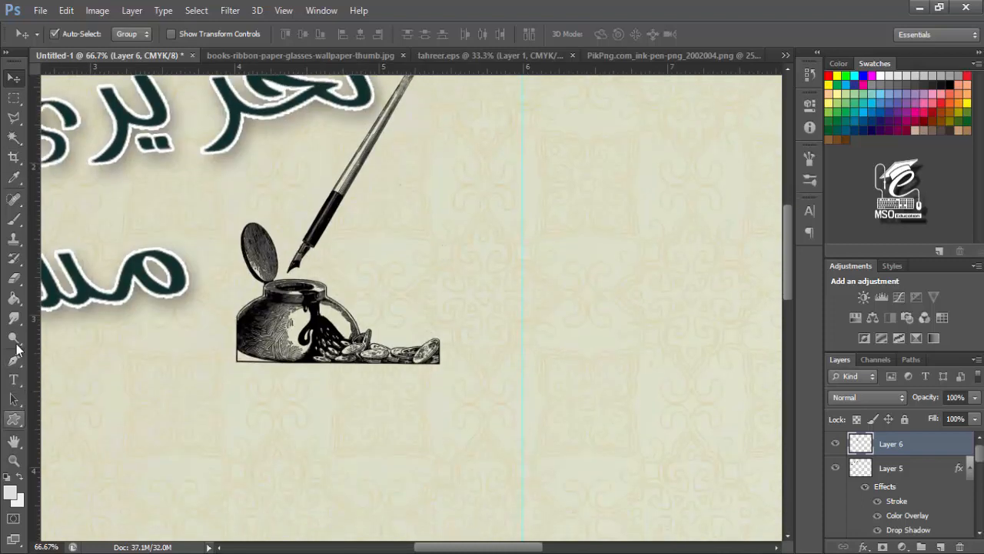
Step: Fade the inkwell drawing's hard bottom edge with a 175 px Eraser at 88% opacity and 57% flow
{"action": "left_click", "coordinate": [16, 280]}
{"action": "key", "text": "bracketleft"}
{"action": "key", "text": "bracketleft"}
{"action": "key", "text": "bracketleft"}
{"action": "key", "text": "bracketleft"}
{"action": "key", "text": "bracketleft"}
{"action": "key", "text": "bracketleft"}
{"action": "key", "text": "bracketleft"}
{"action": "key", "text": "bracketleft"}
{"action": "key", "text": "bracketleft"}
{"action": "key", "text": "bracketleft"}
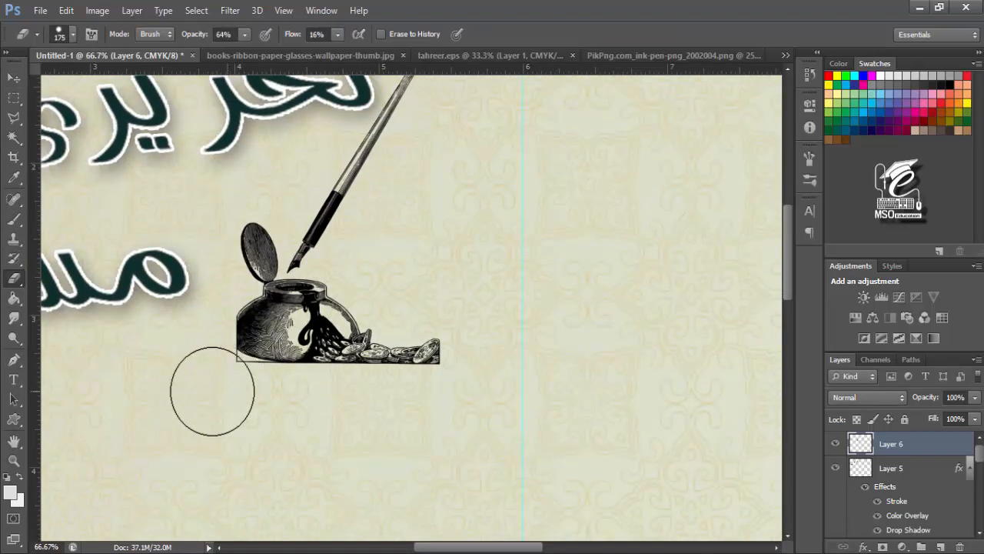
{"action": "left_click_drag", "start_coordinate": [245, 34], "coordinate": [264, 44]}
{"action": "mouse_move", "coordinate": [338, 36]}
{"action": "left_mouse_down"}
{"action": "mouse_move", "coordinate": [351, 52]}
{"action": "mouse_move", "coordinate": [370, 53]}
{"action": "left_mouse_up"}
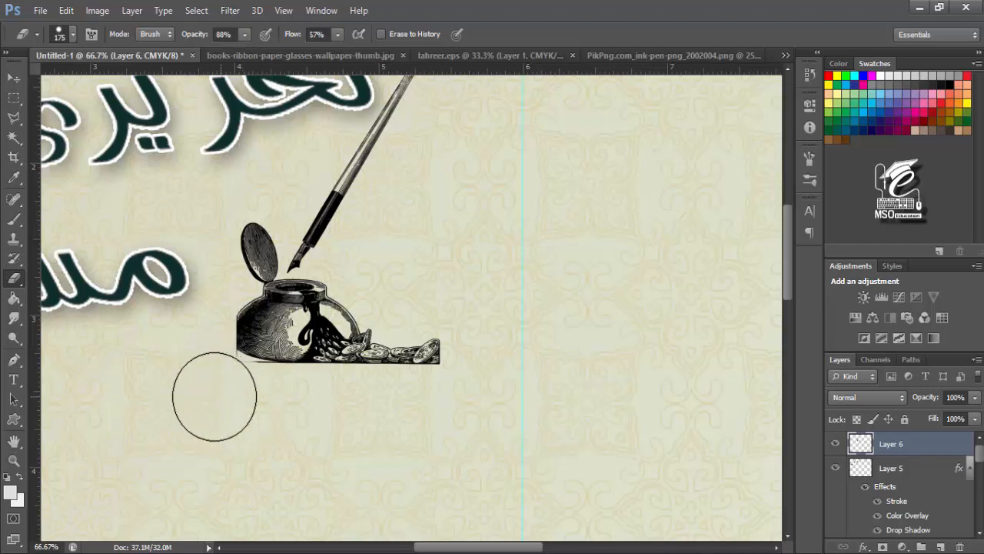
{"action": "mouse_move", "coordinate": [462, 396]}
{"action": "left_mouse_down"}
{"action": "mouse_move", "coordinate": [242, 406]}
{"action": "mouse_move", "coordinate": [240, 396]}
{"action": "left_mouse_up"}
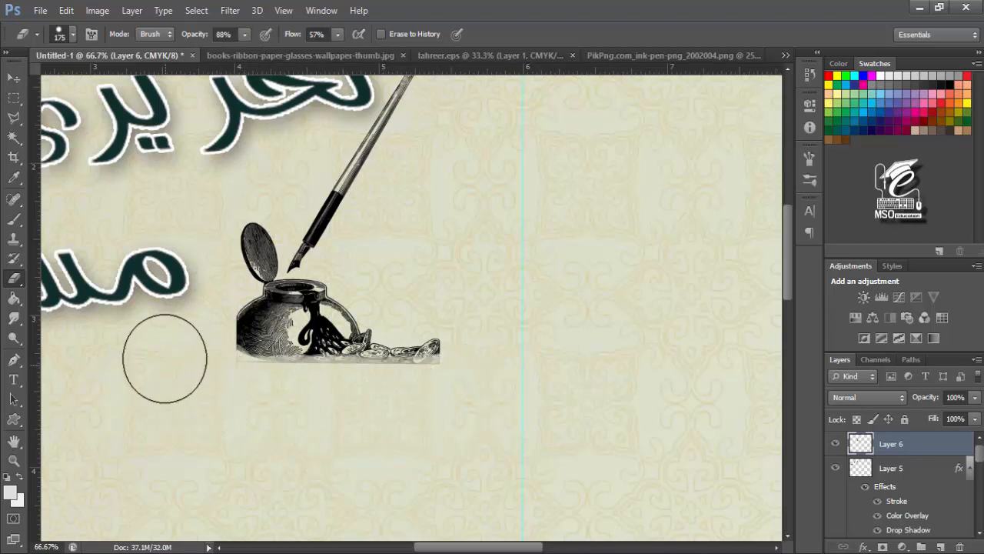
Step: Nudge the inkwell drawing into its place at the lower right of the title with the Move tool
{"action": "left_click", "coordinate": [13, 78]}
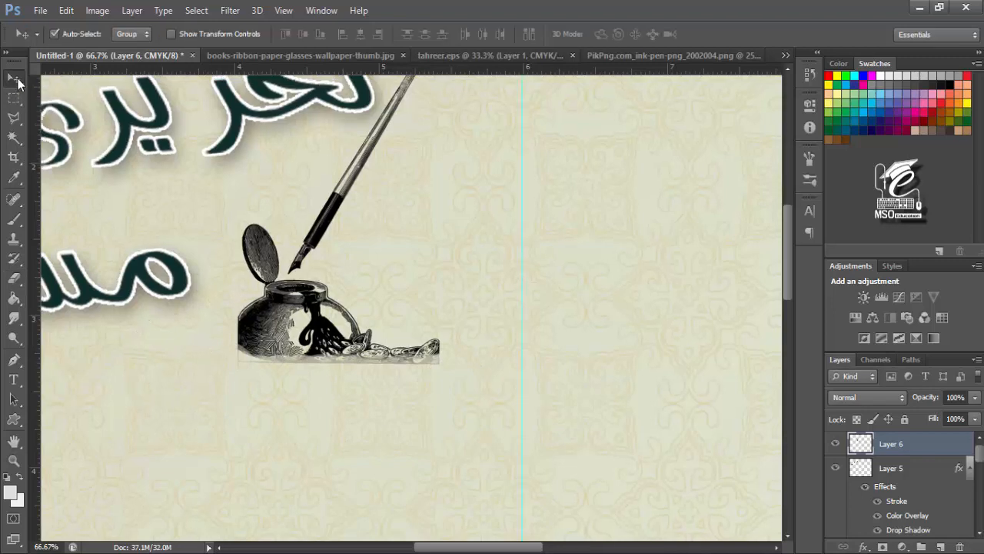
{"action": "key", "text": "ctrl+minus"}
{"action": "key", "text": "ctrl+minus"}
{"action": "key", "text": "ctrl+minus"}
{"action": "left_click_drag", "start_coordinate": [366, 315], "coordinate": [362, 319]}
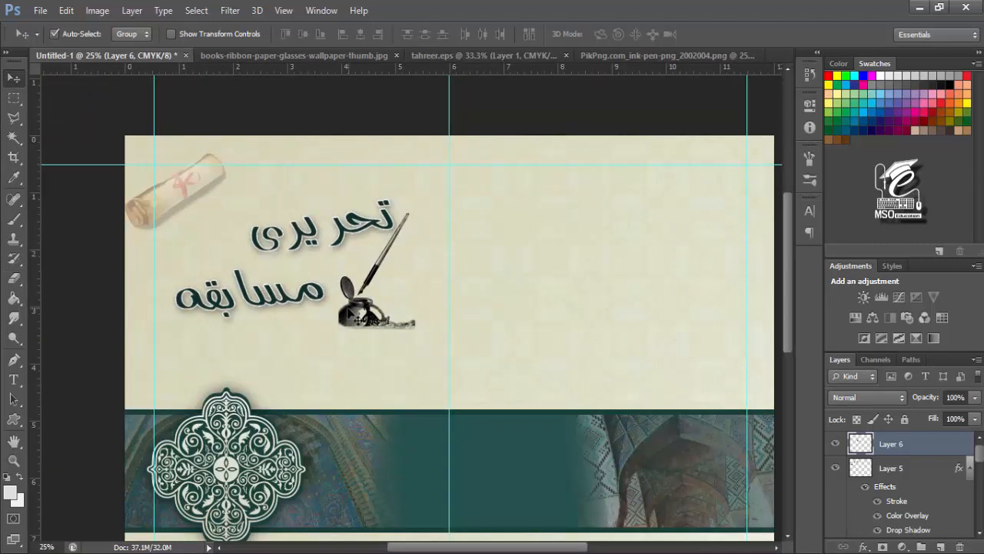
Step: Switch to the tahreer.eps document that holds the imported Urdu credit text
{"action": "scroll", "coordinate": [382, 269], "scroll_direction": "down", "scroll_amount": 3}
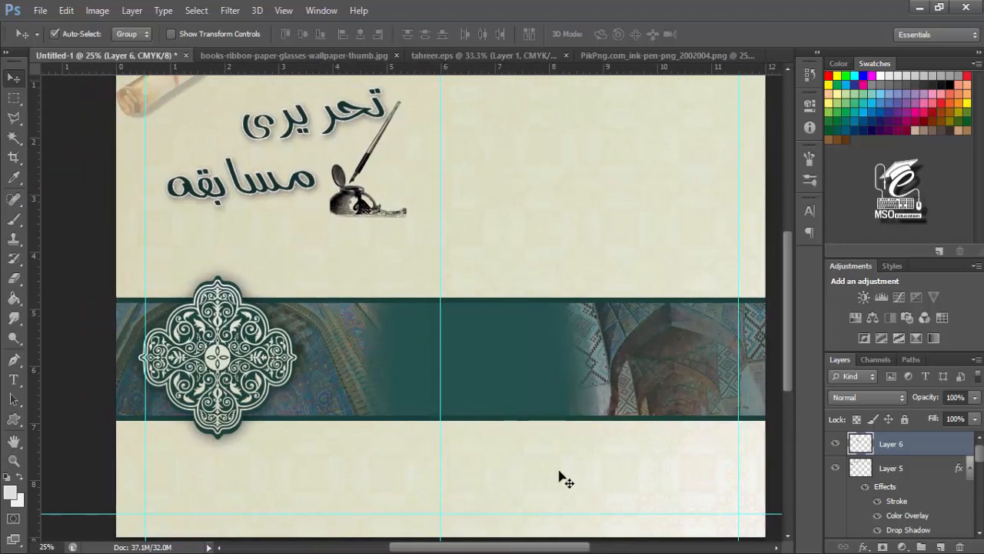
{"action": "scroll", "coordinate": [566, 481], "scroll_direction": "down", "scroll_amount": 3}
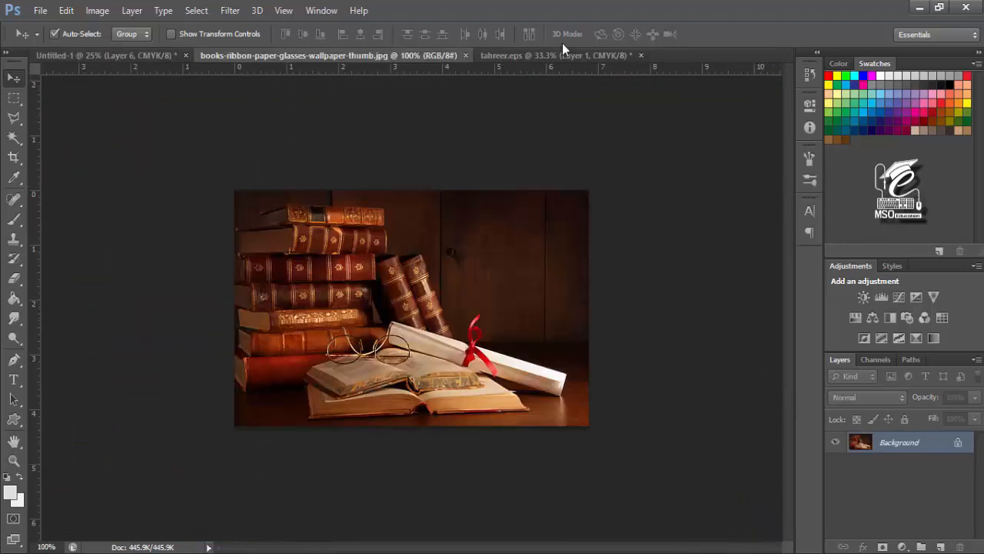
{"action": "left_click", "coordinate": [562, 54]}
{"action": "key", "text": "ctrl+plus"}
{"action": "key", "text": "m"}
{"action": "left_click_drag", "start_coordinate": [457, 292], "coordinate": [591, 424]}
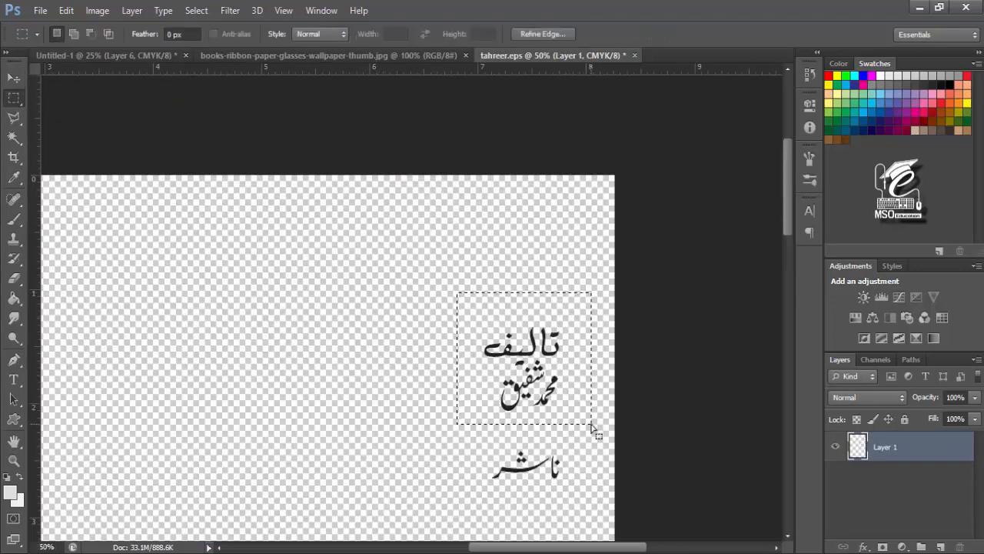
{"action": "left_click", "coordinate": [435, 267]}
Step: Outline the word تالیف in tahreer.eps with the Polygonal Lasso, keeping the author's name outside the selection
{"action": "key", "text": "ctrl+plus"}
{"action": "key", "text": "ctrl+plus"}
{"action": "left_click", "coordinate": [14, 118]}
{"action": "left_click", "coordinate": [548, 334]}
{"action": "left_click", "coordinate": [532, 436]}
{"action": "left_click", "coordinate": [599, 444]}
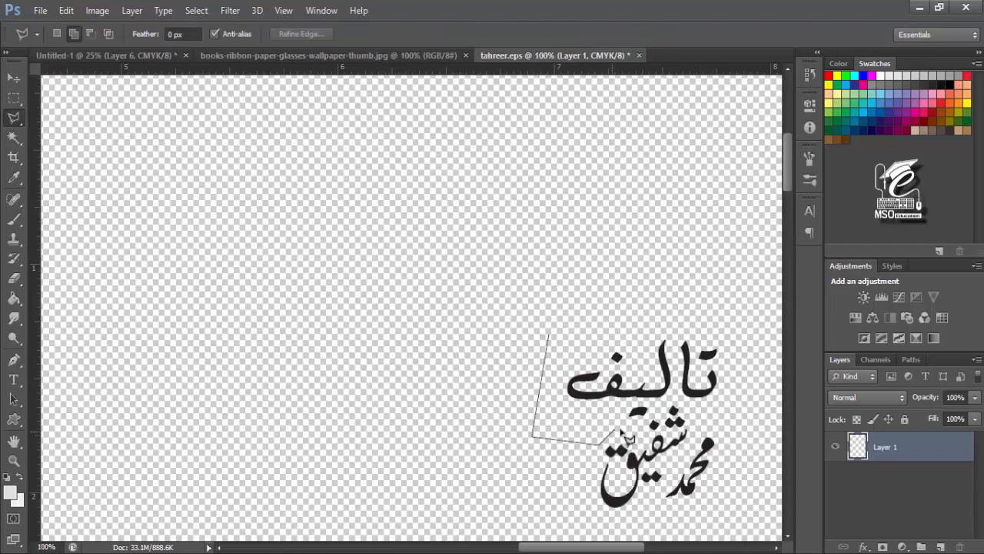
{"action": "left_click", "coordinate": [734, 450]}
{"action": "left_click", "coordinate": [765, 358]}
{"action": "left_click", "coordinate": [637, 315]}
{"action": "left_click", "coordinate": [548, 334]}
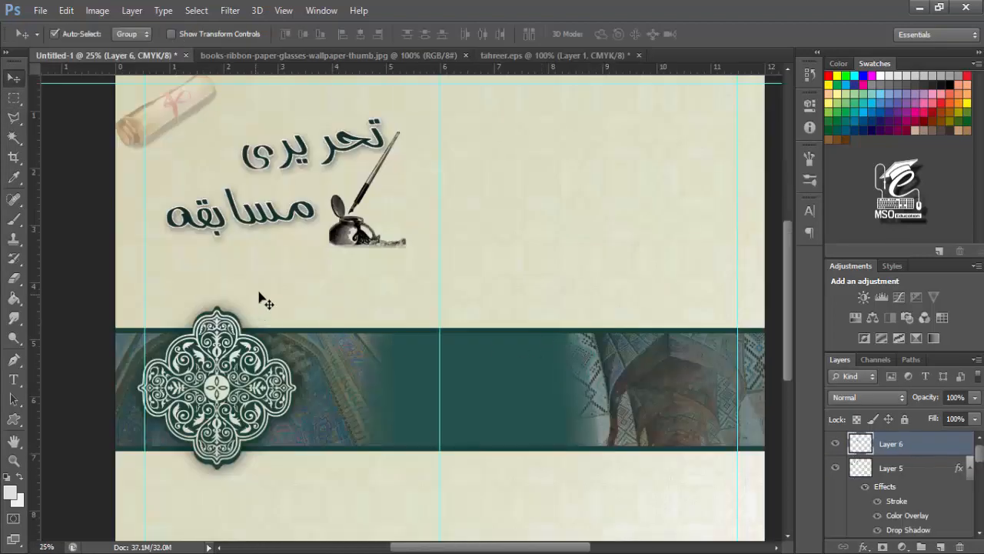
Step: Paste the word تالیف into the cover and place it below the title, at the medallion's upper right
{"action": "key", "text": "ctrl+v"}
{"action": "left_click_drag", "start_coordinate": [406, 307], "coordinate": [329, 277]}
{"action": "key", "text": "ctrl+t"}
{"action": "key", "text": "Return"}
Step: Bring the author's name from tahreer.eps into the cover as its own layer and place it under تالیف
{"action": "key", "text": "ctrl+Tab"}
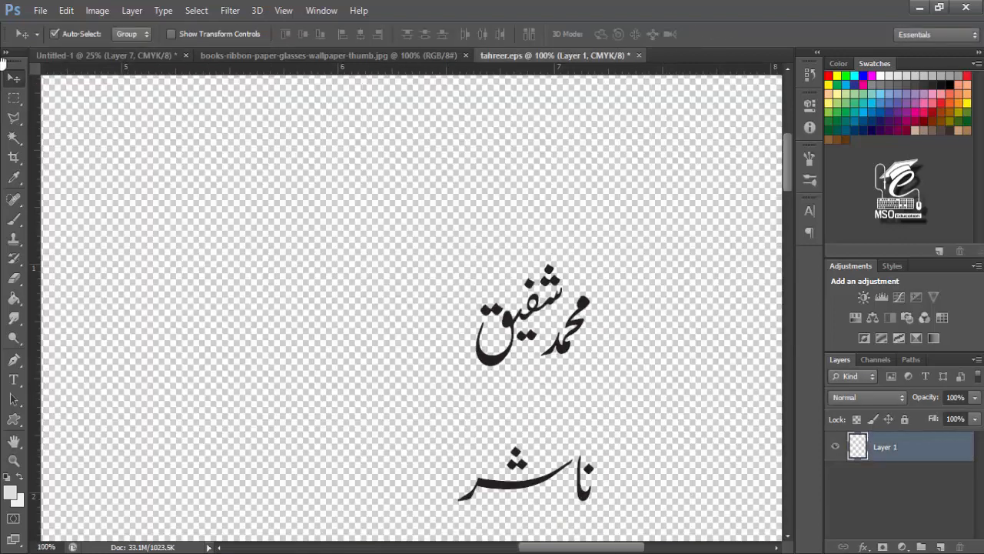
{"action": "key", "text": "m"}
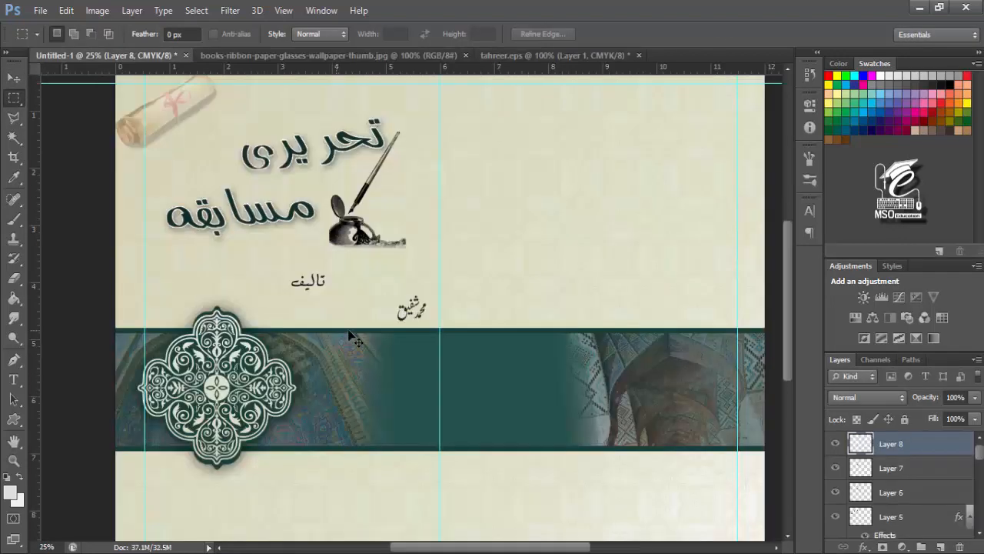
{"action": "key", "text": "v"}
{"action": "left_click_drag", "start_coordinate": [415, 321], "coordinate": [315, 319]}
{"action": "key", "text": "ctrl+t"}
{"action": "key", "text": "Return"}
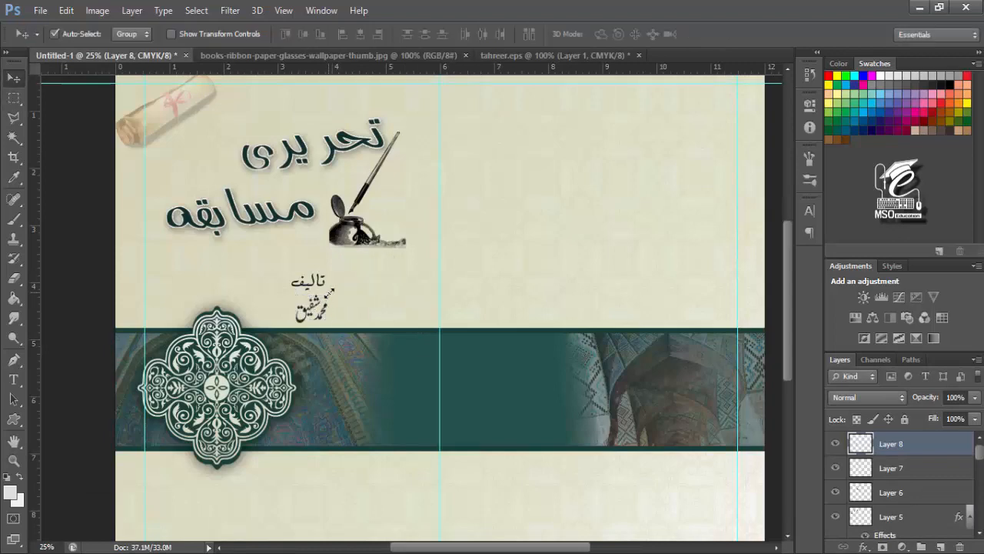
Step: Fine-tune the positions of the author's name and the word تالیف so that their right edges line up
{"action": "key", "text": "ctrl+plus"}
{"action": "key", "text": "ctrl+plus"}
{"action": "left_click_drag", "start_coordinate": [235, 260], "coordinate": [378, 305]}
{"action": "left_click_drag", "start_coordinate": [417, 359], "coordinate": [420, 354]}
{"action": "left_click", "coordinate": [397, 297]}
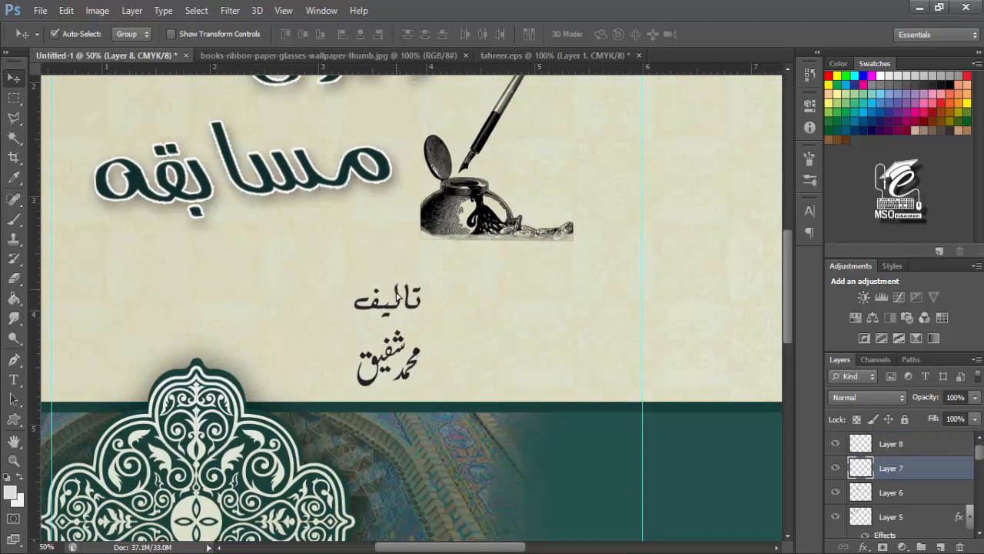
{"action": "left_click_drag", "start_coordinate": [398, 296], "coordinate": [397, 295]}
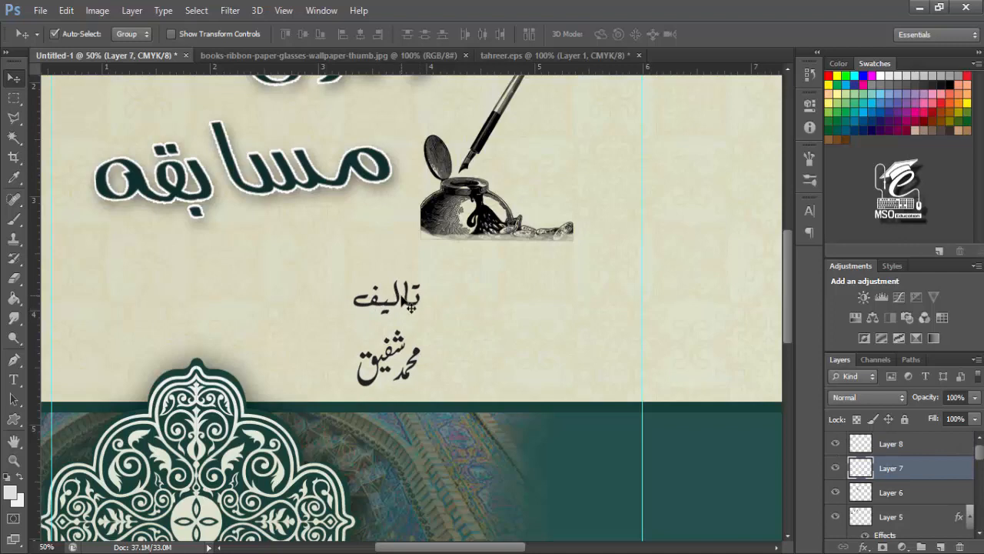
Step: Add a dark red (621718) Color Overlay to the author's name layer
{"action": "left_click", "coordinate": [385, 368]}
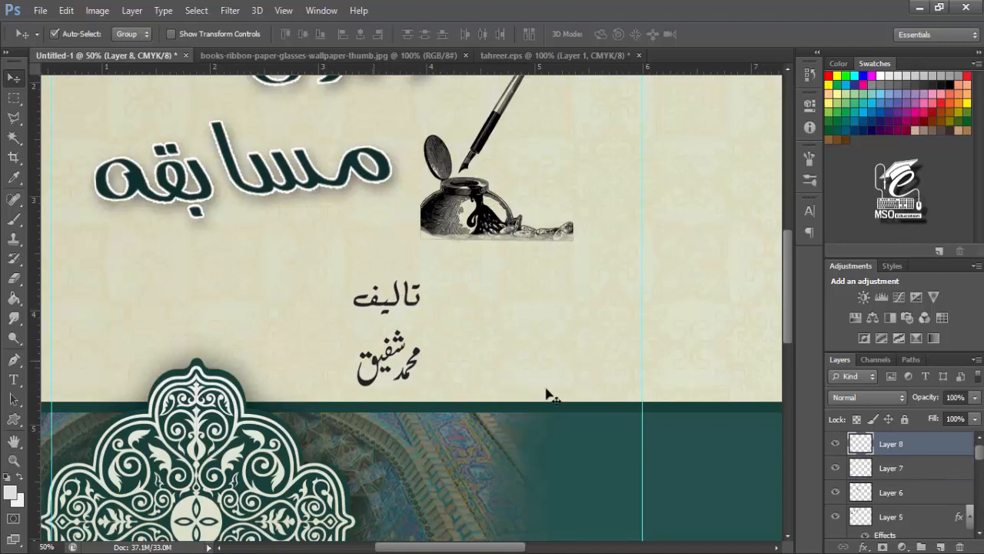
{"action": "double_click", "coordinate": [860, 446]}
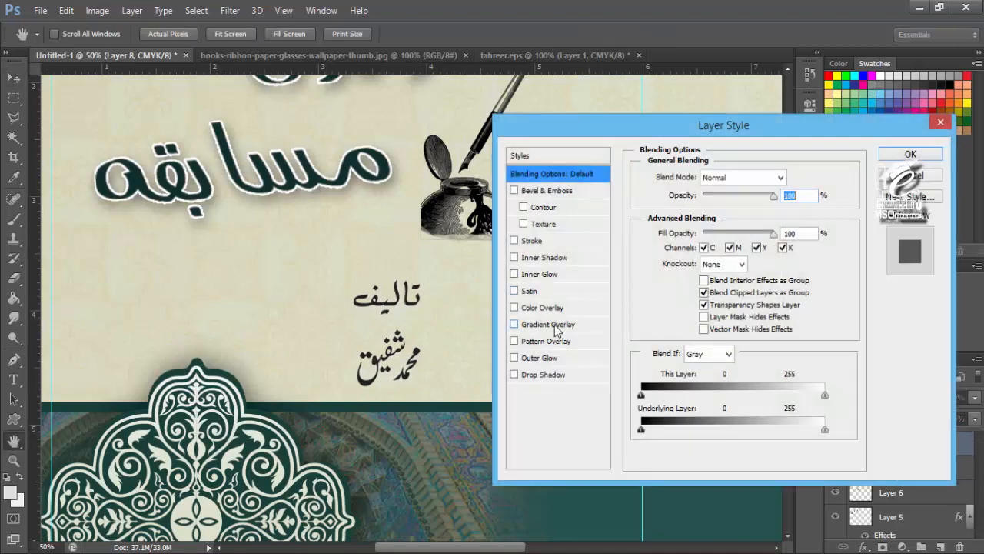
{"action": "left_click", "coordinate": [542, 308]}
{"action": "left_click", "coordinate": [795, 179]}
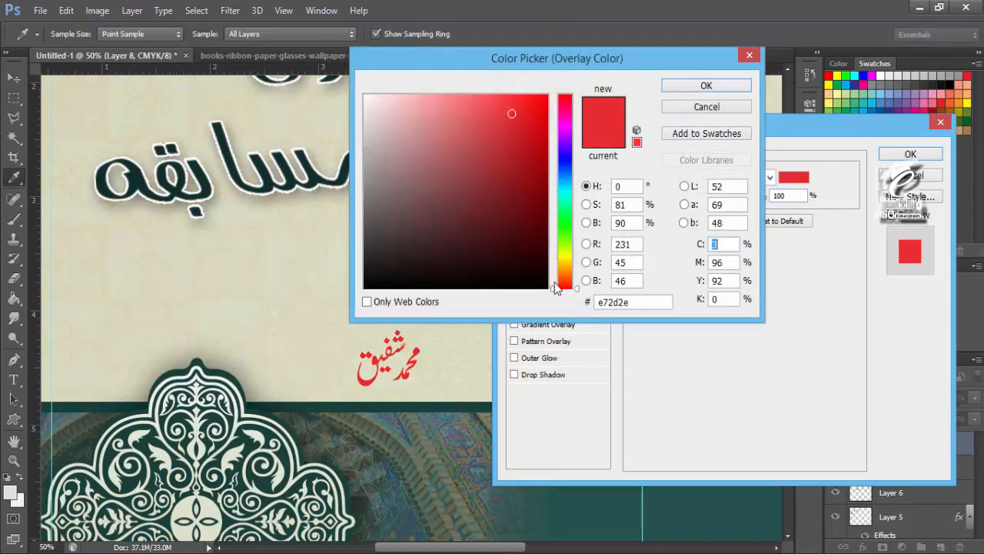
{"action": "left_click", "coordinate": [505, 213]}
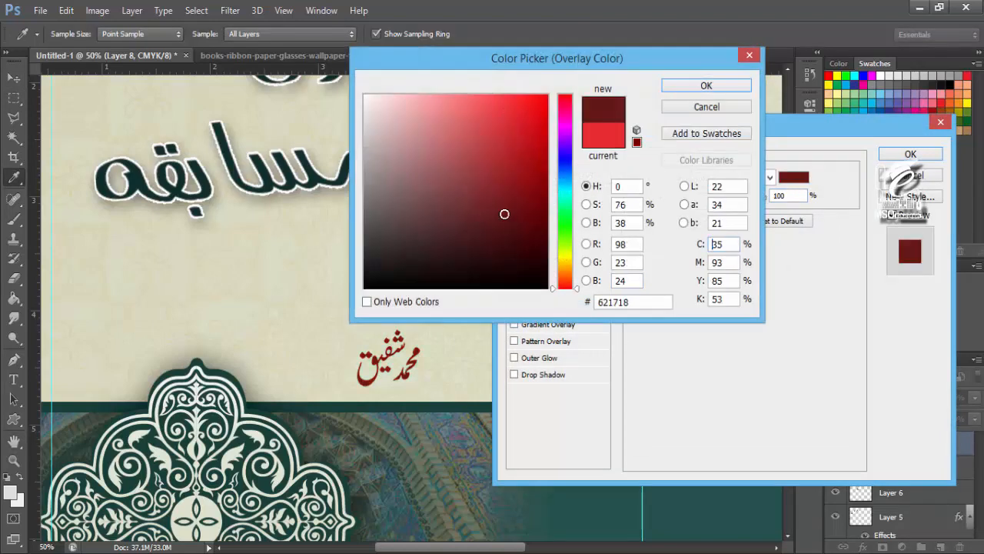
{"action": "left_click", "coordinate": [701, 86]}
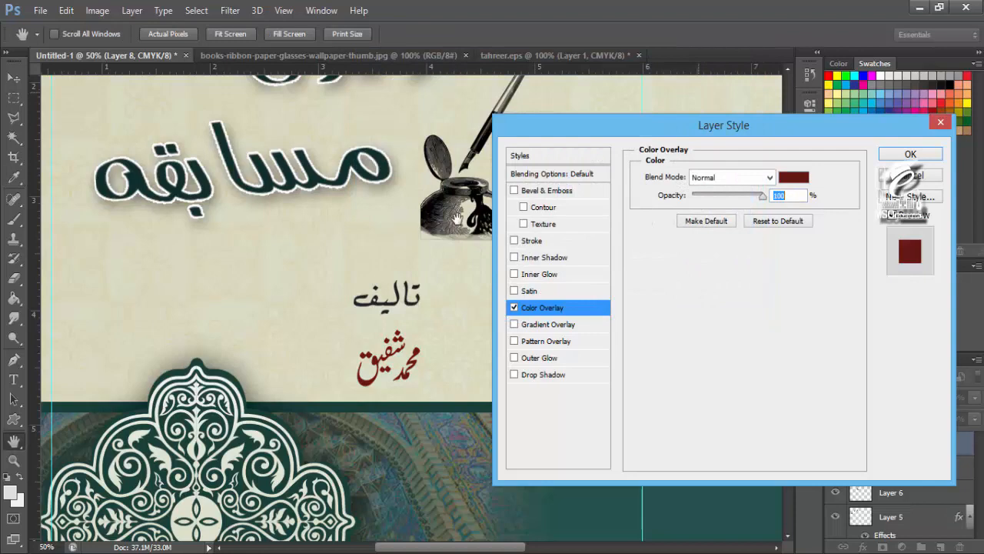
Step: Add a white (ffffff) 7 px outside Stroke to the author's name layer
{"action": "left_click", "coordinate": [532, 240]}
{"action": "left_click", "coordinate": [674, 282]}
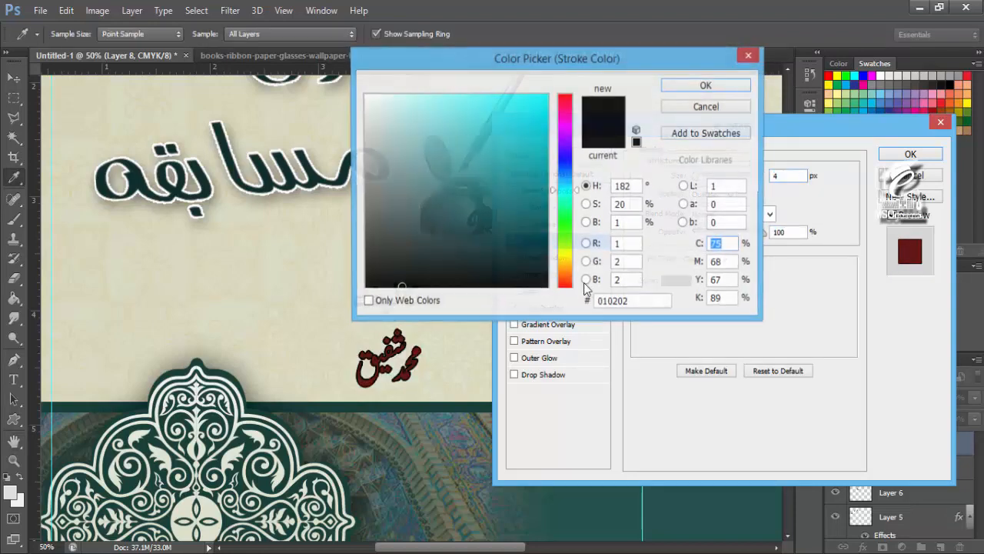
{"action": "left_click", "coordinate": [365, 96]}
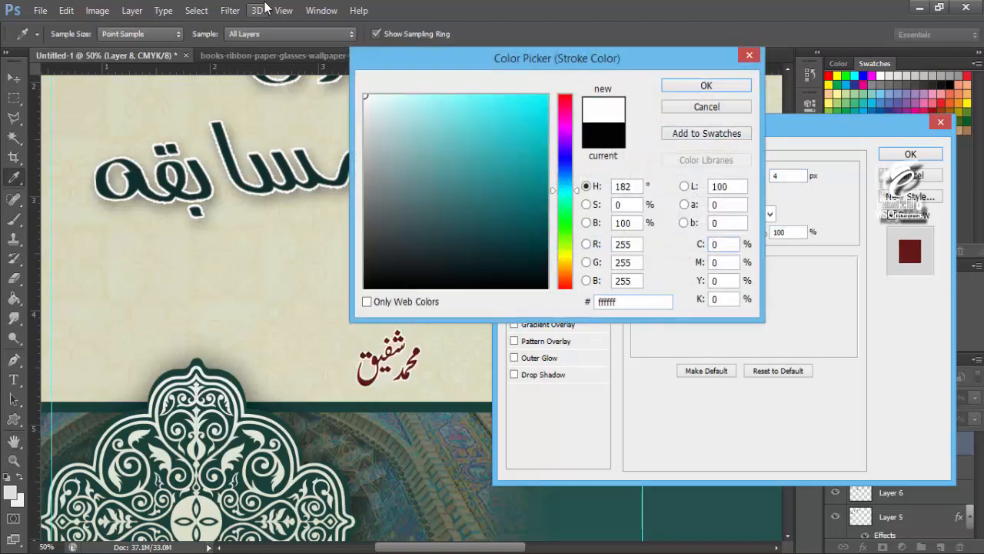
{"action": "left_click", "coordinate": [706, 86]}
{"action": "mouse_move", "coordinate": [697, 181]}
{"action": "left_mouse_down"}
{"action": "mouse_move", "coordinate": [708, 178]}
{"action": "mouse_move", "coordinate": [698, 182]}
{"action": "left_mouse_up"}
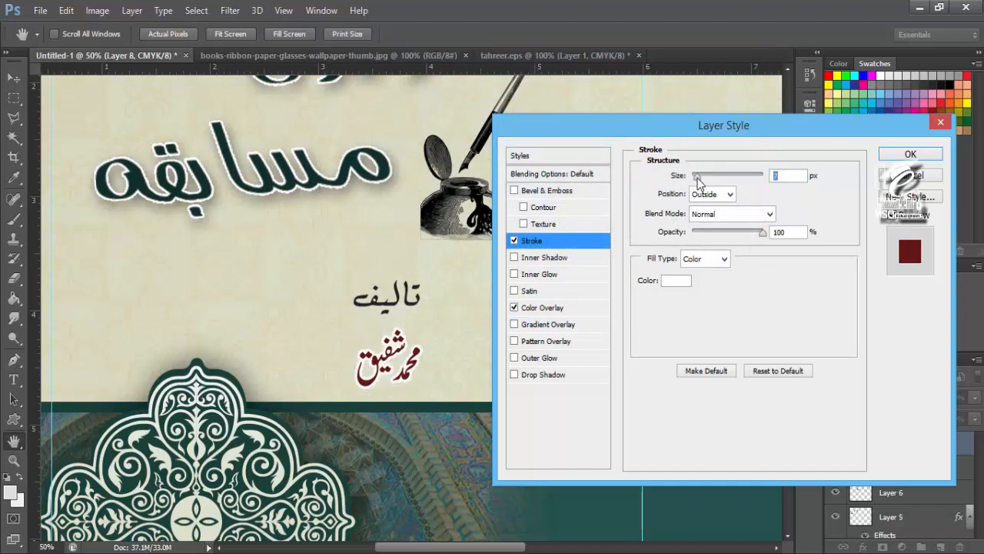
Step: Add a Drop Shadow to the author's name with 50% opacity, 8 px distance, 7% spread and 13 px size
{"action": "left_click", "coordinate": [542, 377]}
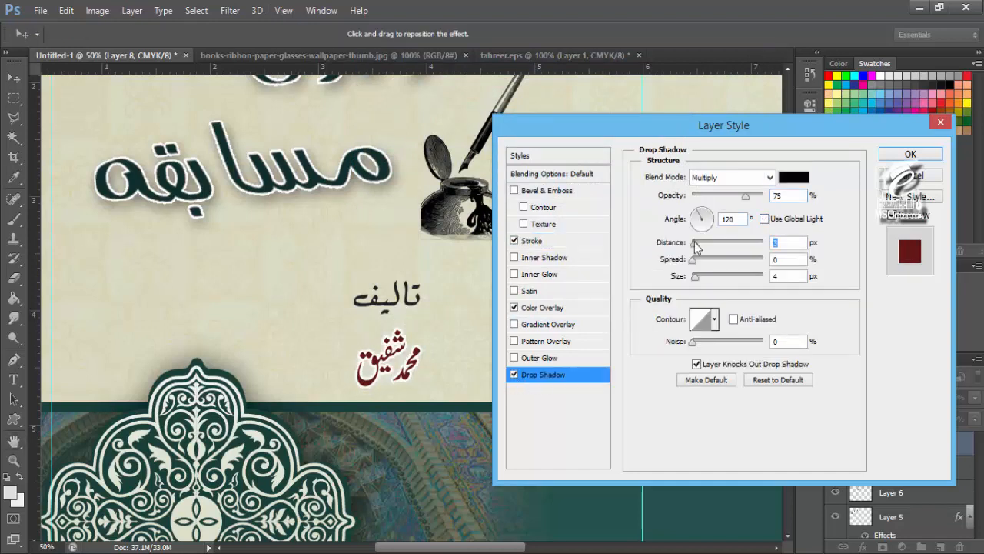
{"action": "left_click_drag", "start_coordinate": [696, 244], "coordinate": [708, 275]}
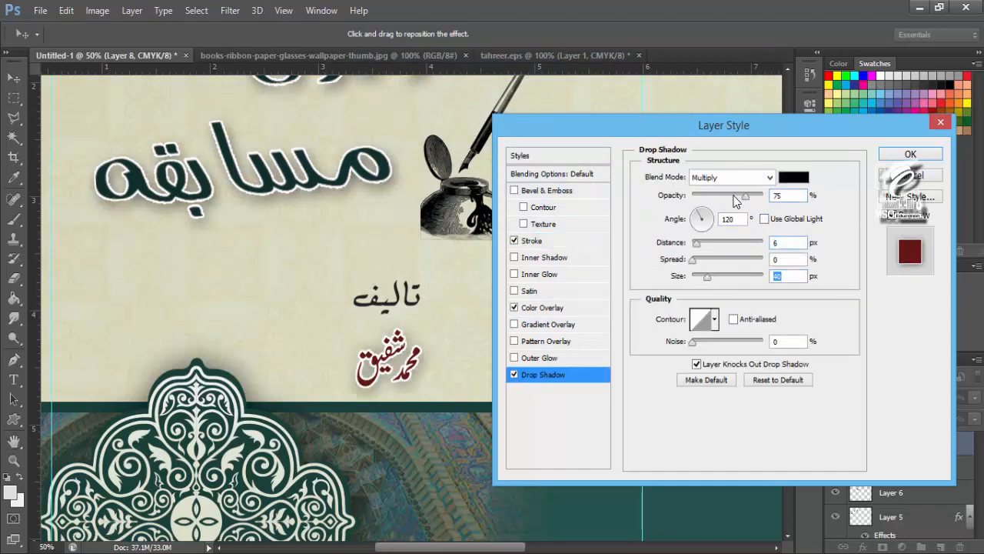
{"action": "left_click_drag", "start_coordinate": [734, 197], "coordinate": [728, 197]}
{"action": "mouse_move", "coordinate": [691, 260]}
{"action": "left_mouse_down"}
{"action": "mouse_move", "coordinate": [710, 243]}
{"action": "mouse_move", "coordinate": [698, 244]}
{"action": "mouse_move", "coordinate": [700, 276]}
{"action": "left_mouse_up"}
{"action": "left_click", "coordinate": [897, 156]}
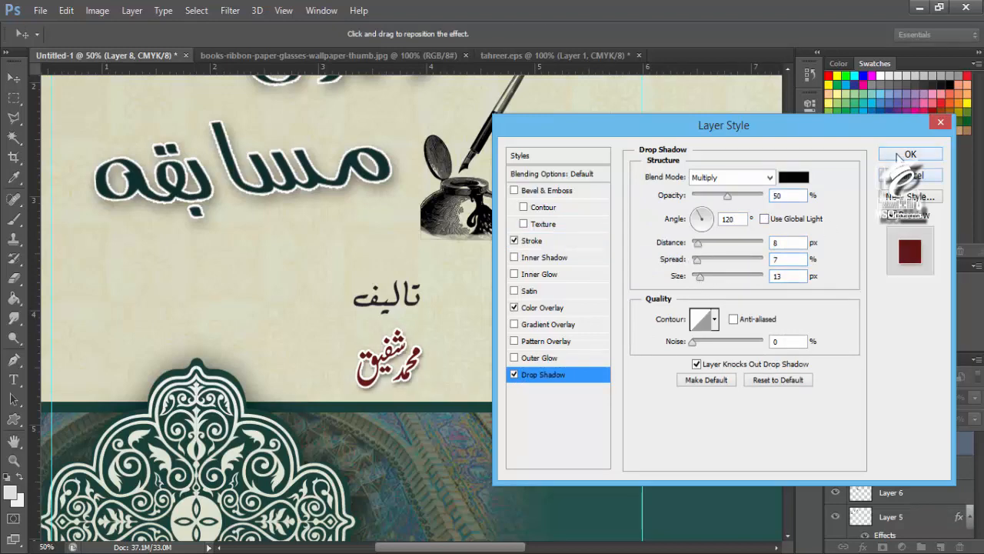
Step: Cut the word ناشر from tahreer.eps and paste it onto the cover below the green band
{"action": "left_click_drag", "start_coordinate": [538, 392], "coordinate": [549, 200]}
{"action": "left_click_drag", "start_coordinate": [548, 492], "coordinate": [512, 228]}
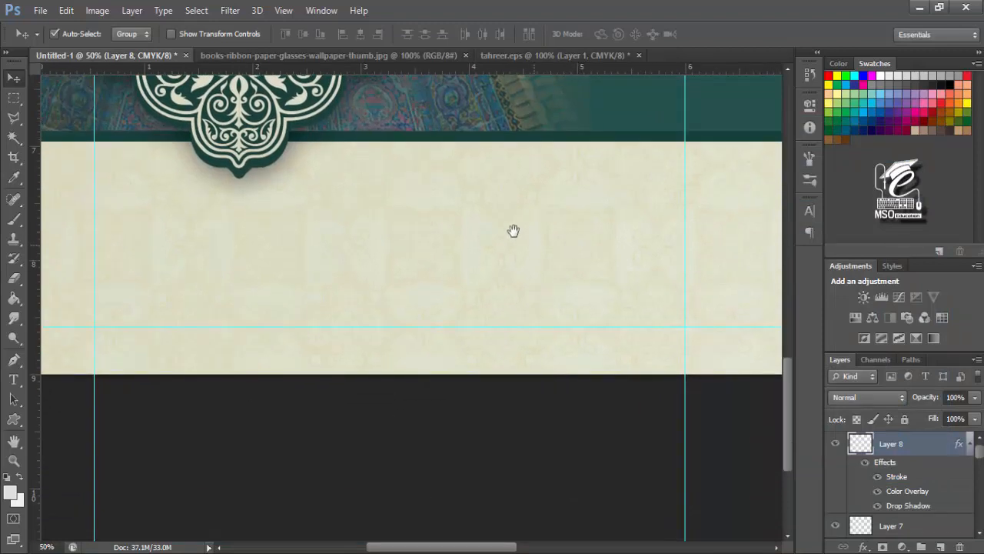
{"action": "scroll", "coordinate": [492, 200], "scroll_direction": "up", "scroll_amount": 2}
{"action": "left_click", "coordinate": [509, 55]}
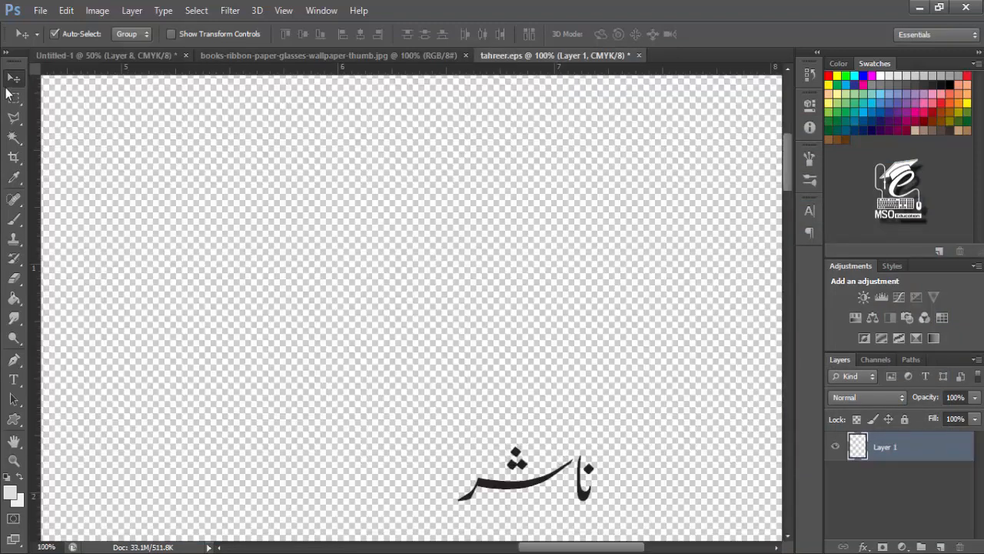
{"action": "left_click", "coordinate": [9, 96]}
{"action": "left_click_drag", "start_coordinate": [373, 356], "coordinate": [639, 535]}
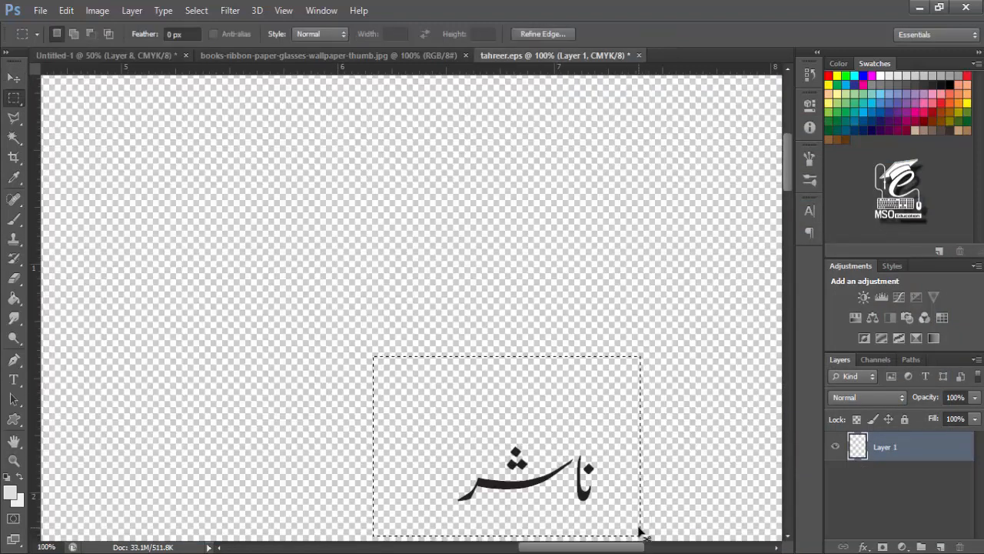
{"action": "key", "text": "ctrl+x"}
{"action": "key", "text": "ctrl+shift+Tab"}
{"action": "key", "text": "ctrl+shift+Tab"}
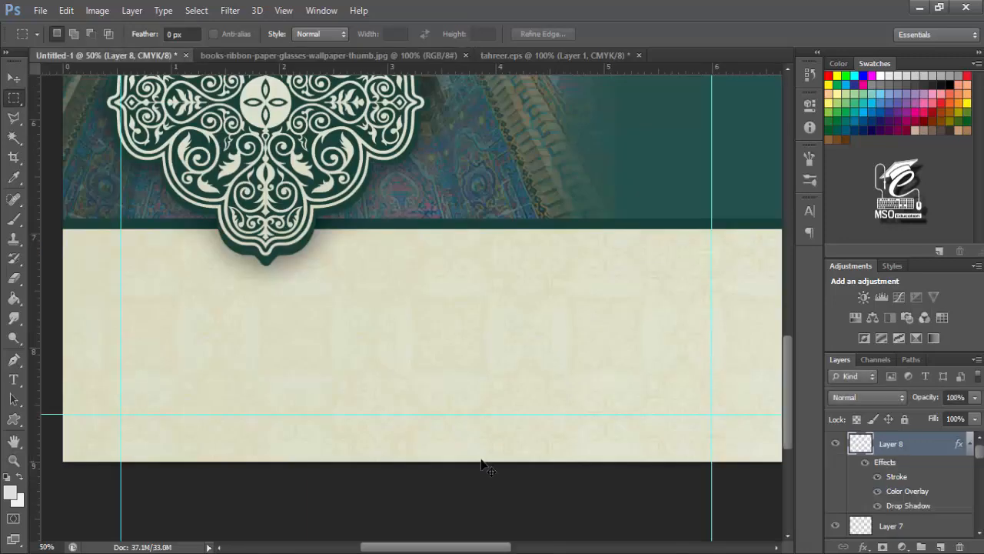
{"action": "key", "text": "ctrl+v"}
Step: Enlarge the pasted word ناشر to about 257% and place it below the green band
{"action": "key", "text": "ctrl+t"}
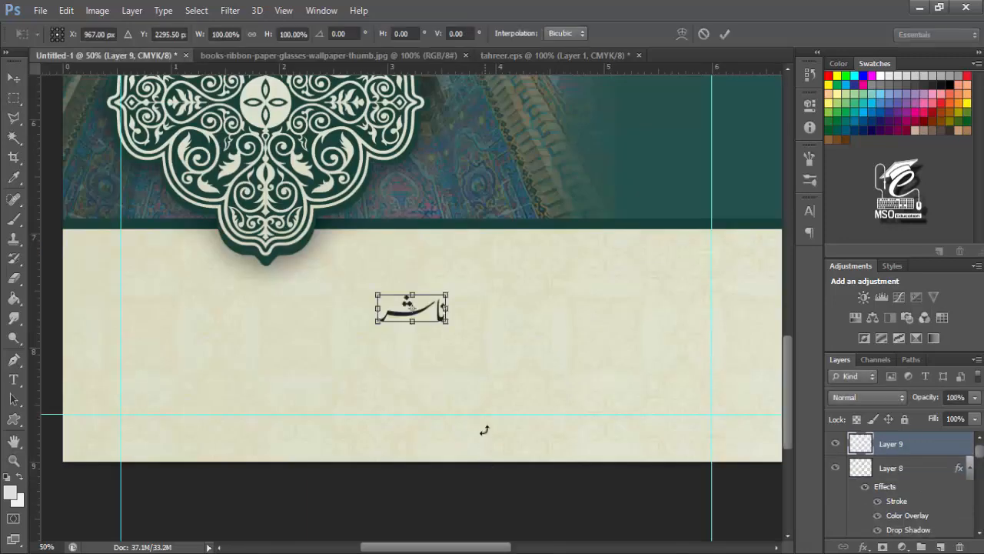
{"action": "left_click_drag", "start_coordinate": [522, 263], "coordinate": [553, 250]}
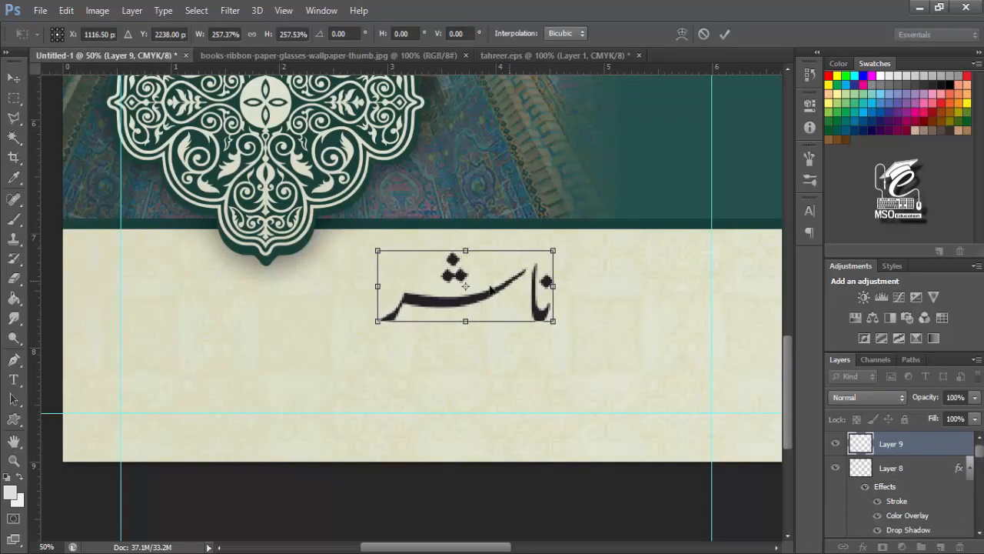
{"action": "left_click_drag", "start_coordinate": [488, 302], "coordinate": [512, 307]}
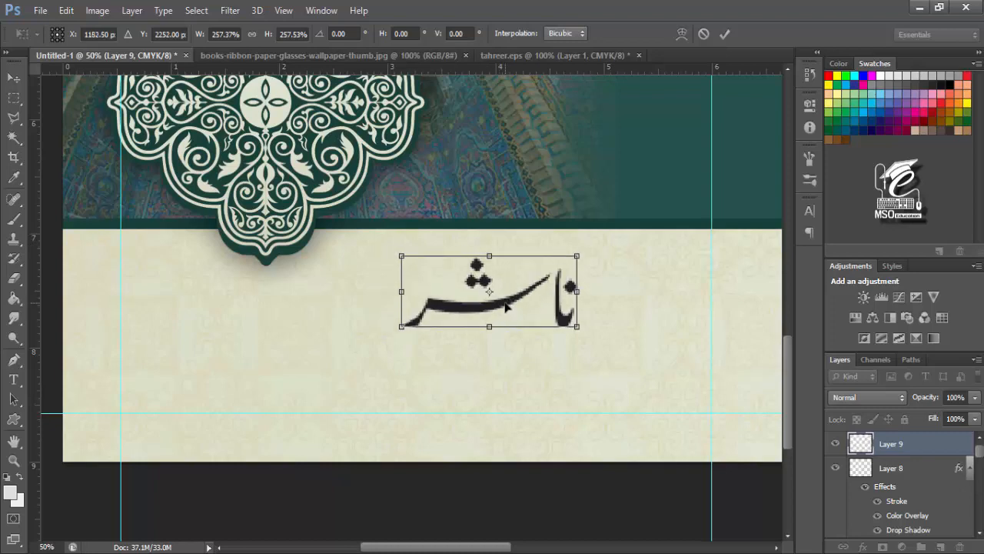
{"action": "key", "text": "Return"}
Step: Reduce the word ناشر to about 74% and place it just below the green band, near the medallion's lower tip
{"action": "key", "text": "ctrl+minus"}
{"action": "key", "text": "ctrl+minus"}
{"action": "key", "text": "ctrl+minus"}
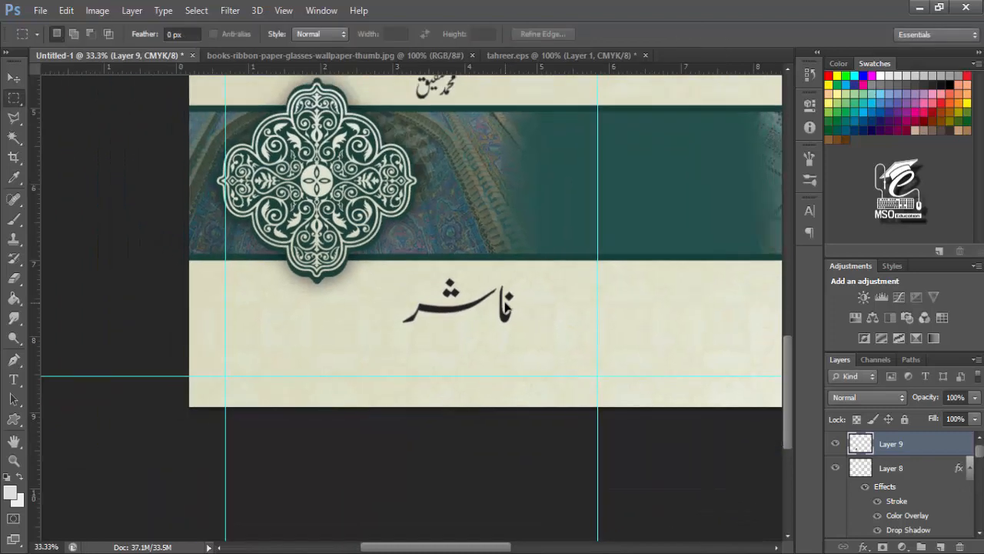
{"action": "key", "text": "v"}
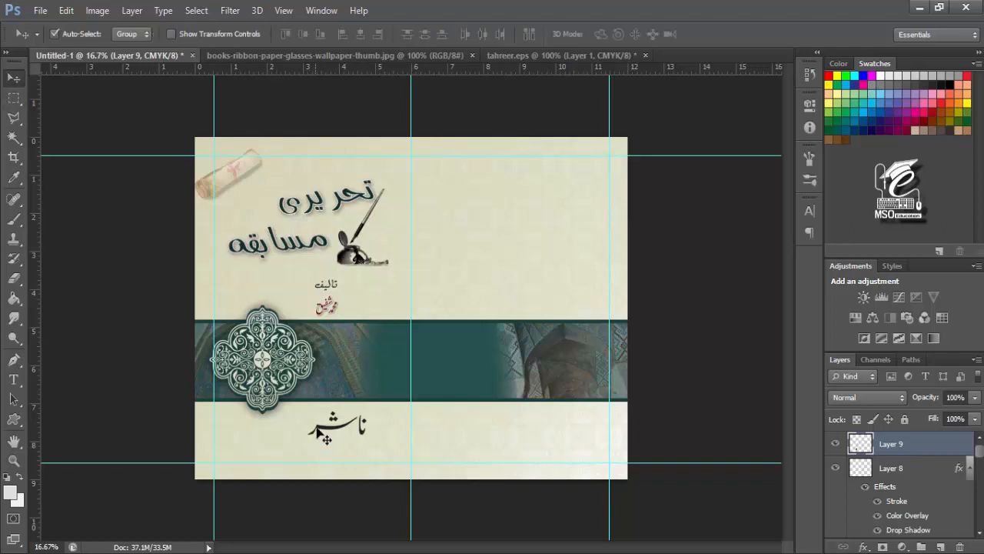
{"action": "mouse_move", "coordinate": [331, 437]}
{"action": "left_mouse_down"}
{"action": "mouse_move", "coordinate": [311, 437]}
{"action": "mouse_move", "coordinate": [336, 433]}
{"action": "left_mouse_up"}
{"action": "key", "text": "ctrl+t"}
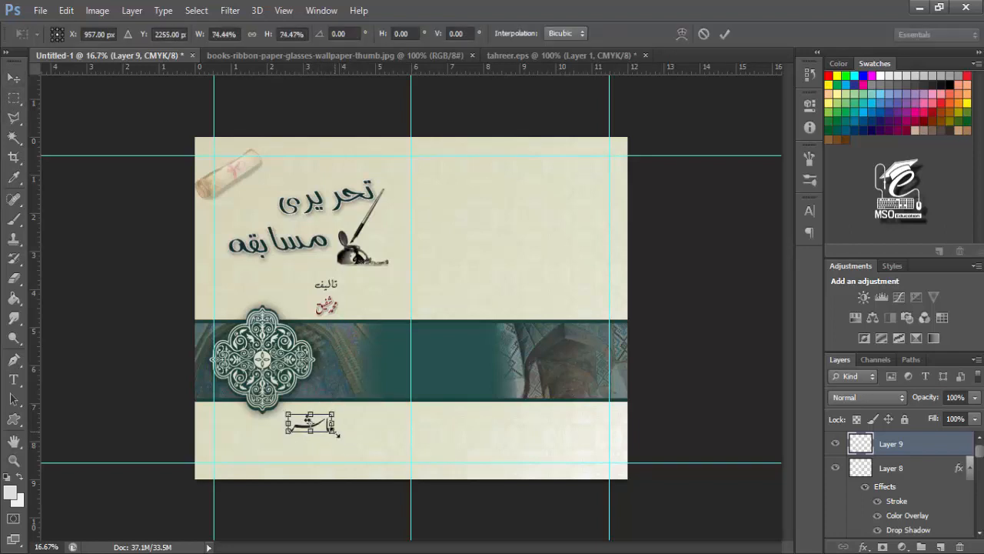
{"action": "key", "text": "Return"}
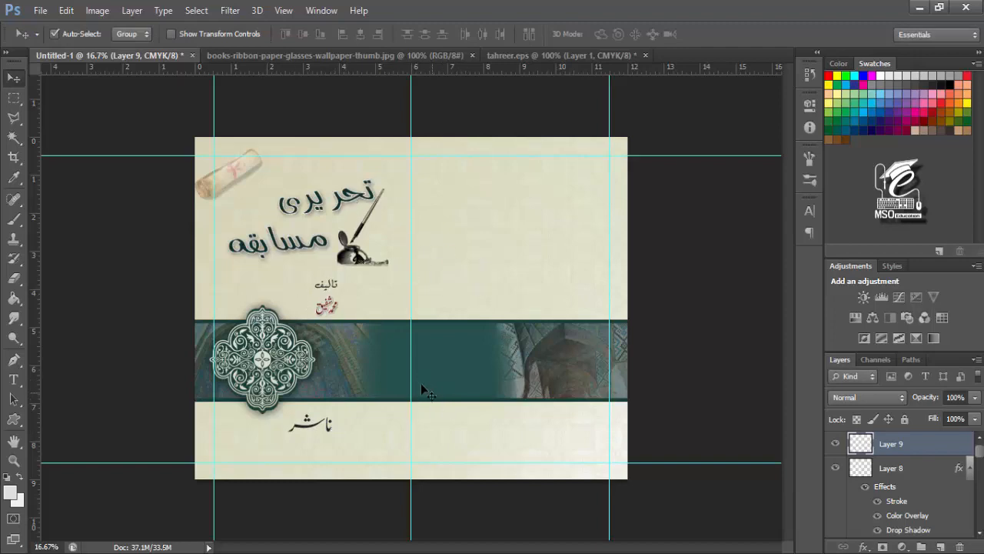
Step: Duplicate the author's name layer and move the copy onto the green band at the centre guide
{"action": "key", "text": "ctrl+plus"}
{"action": "key", "text": "ctrl+plus"}
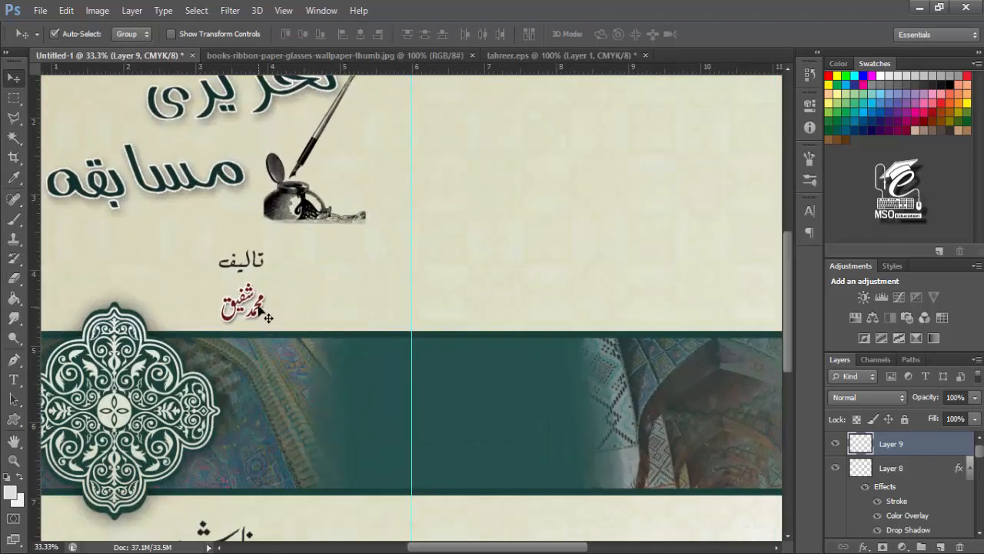
{"action": "left_click", "coordinate": [260, 301]}
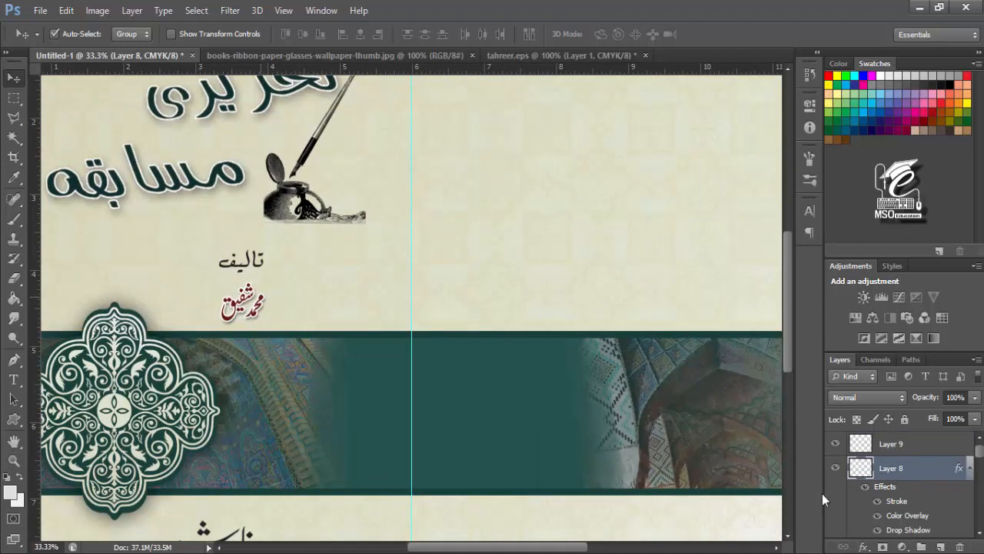
{"action": "left_click", "coordinate": [837, 469]}
{"action": "left_click", "coordinate": [837, 469]}
{"action": "key", "text": "ctrl+j"}
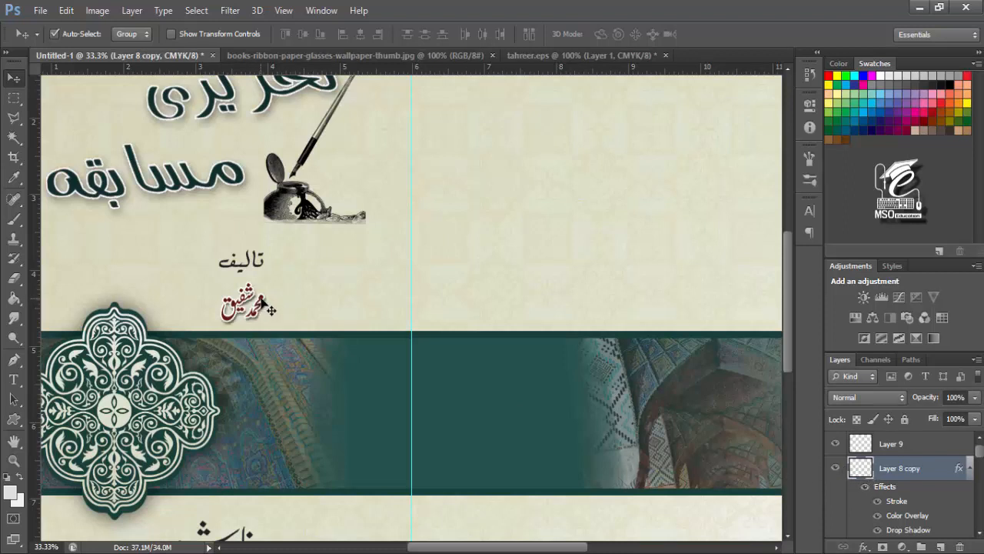
{"action": "left_click_drag", "start_coordinate": [266, 306], "coordinate": [421, 413]}
Step: Rotate the copied name a quarter turn counterclockwise and, with its effects hidden, centre it on the vertical spine guide
{"action": "key", "text": "ctrl+t"}
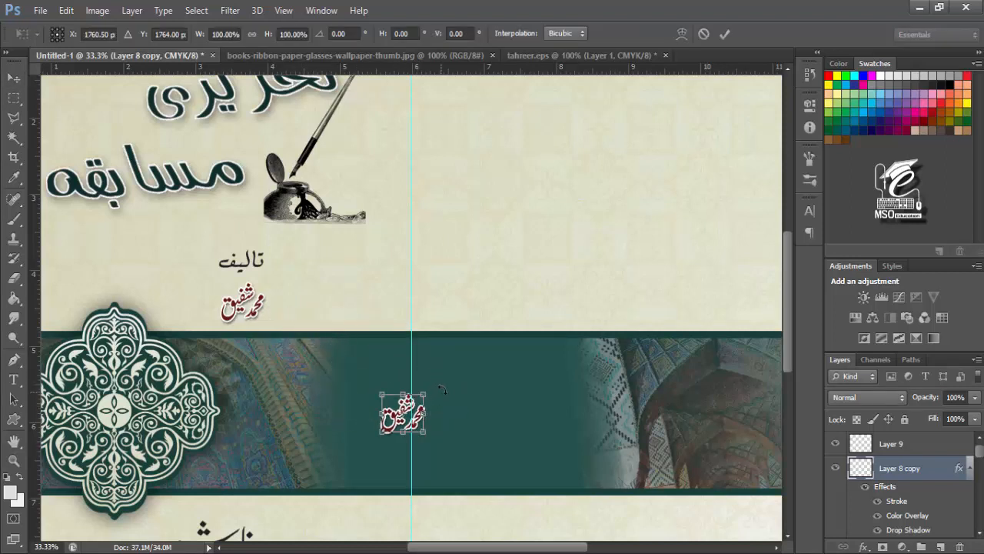
{"action": "left_click_drag", "start_coordinate": [441, 380], "coordinate": [361, 355]}
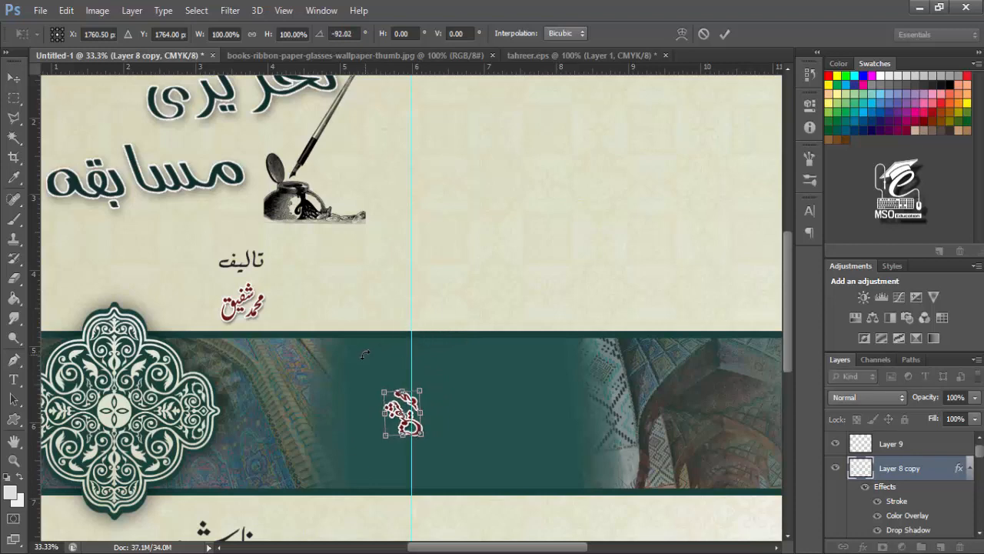
{"action": "key", "text": "ctrl+plus"}
{"action": "key", "text": "ctrl+plus"}
{"action": "key", "text": "ctrl+plus"}
{"action": "key", "text": "ctrl+plus"}
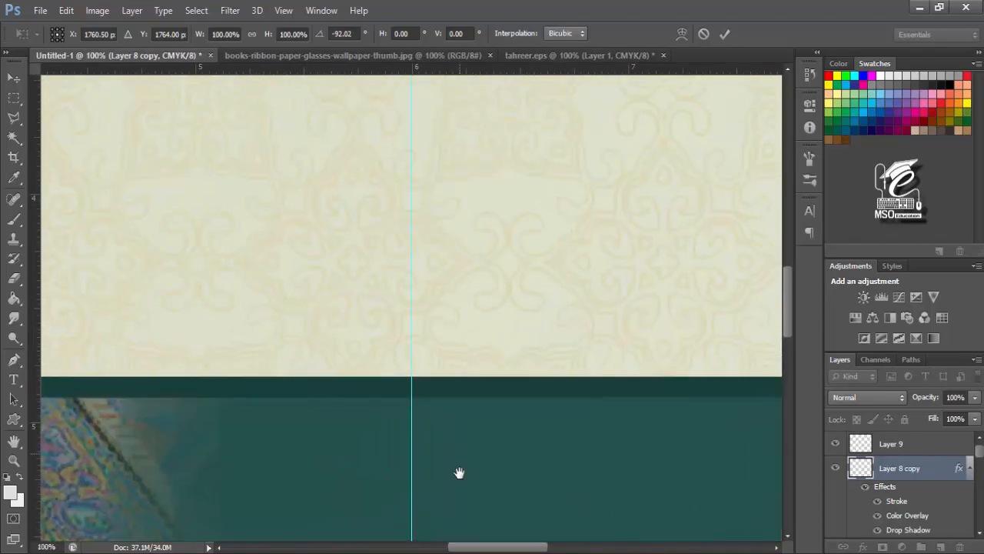
{"action": "left_click_drag", "start_coordinate": [460, 472], "coordinate": [463, 217]}
{"action": "mouse_move", "coordinate": [448, 307]}
{"action": "left_mouse_down"}
{"action": "mouse_move", "coordinate": [460, 303]}
{"action": "mouse_move", "coordinate": [454, 298]}
{"action": "left_mouse_up"}
{"action": "key", "text": "Return"}
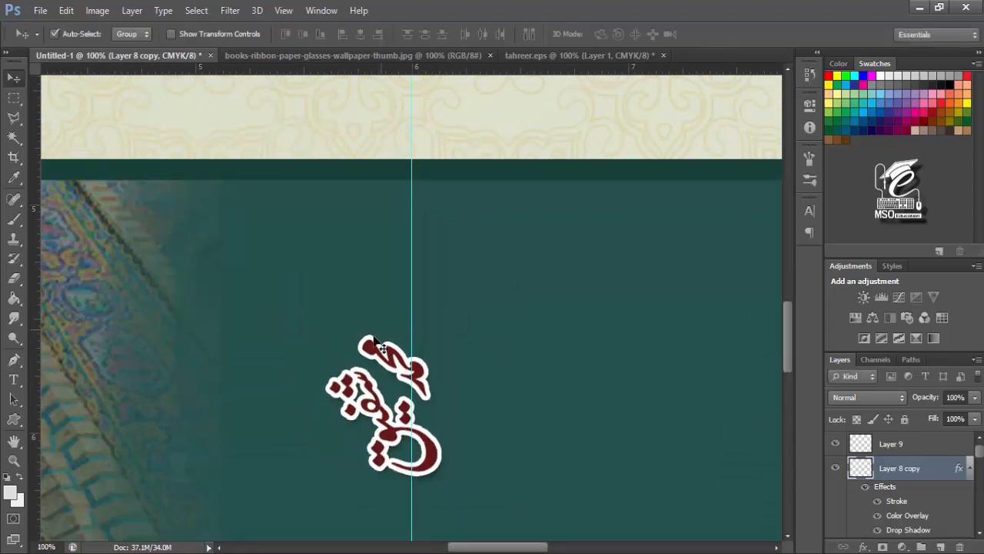
{"action": "left_click", "coordinate": [868, 491]}
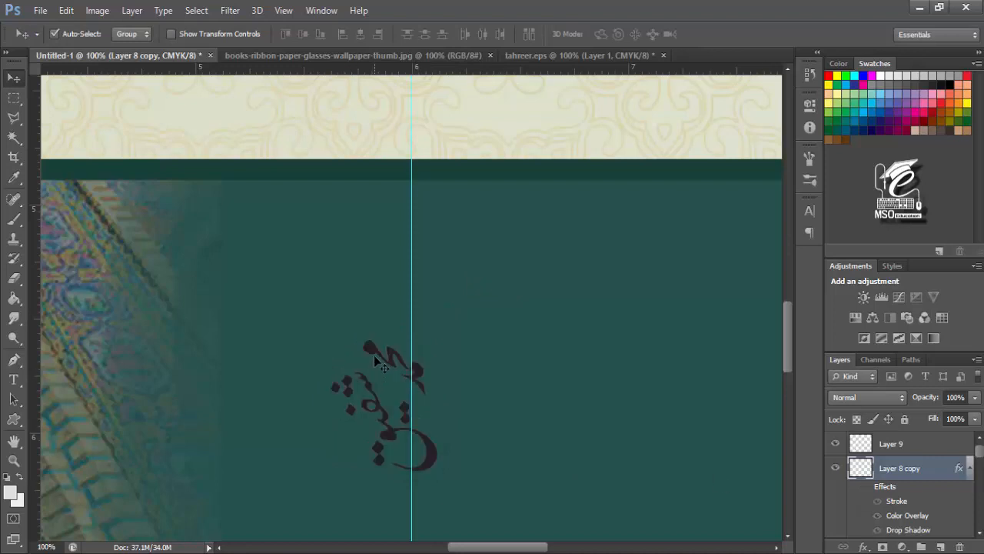
{"action": "left_click_drag", "start_coordinate": [375, 347], "coordinate": [392, 348]}
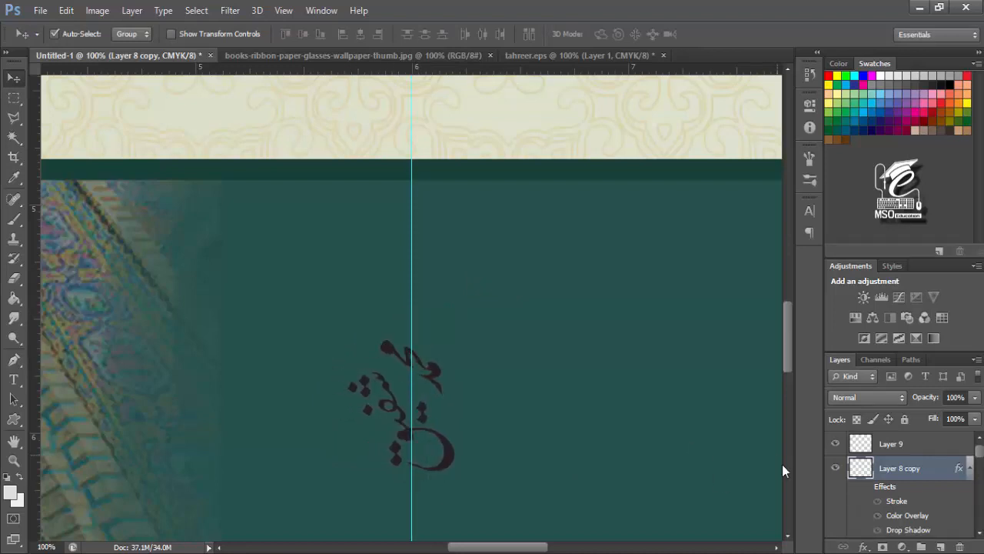
Step: Remove the copied name's Stroke and Drop Shadow and set its Color Overlay to white (ffffff)
{"action": "double_click", "coordinate": [894, 501]}
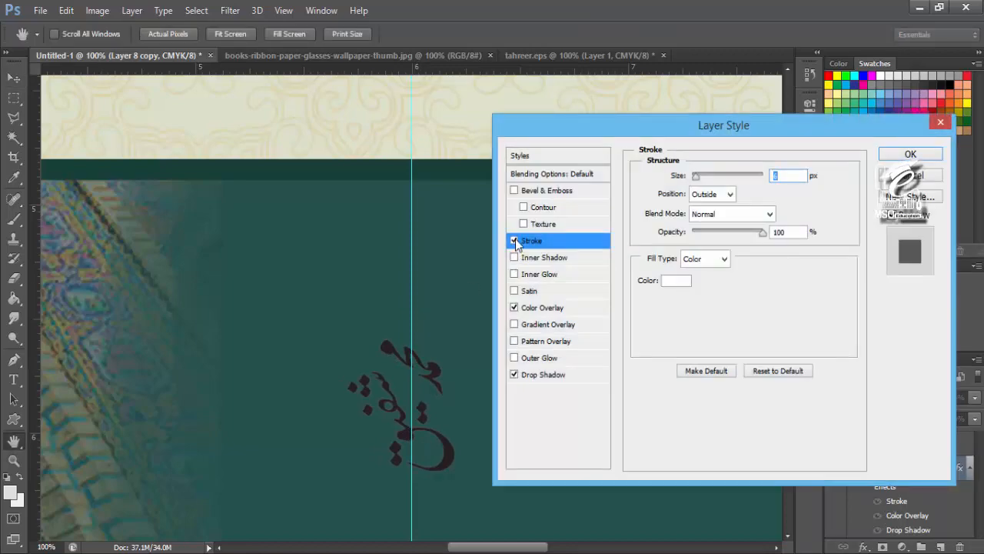
{"action": "left_click", "coordinate": [515, 240]}
{"action": "left_click", "coordinate": [536, 311]}
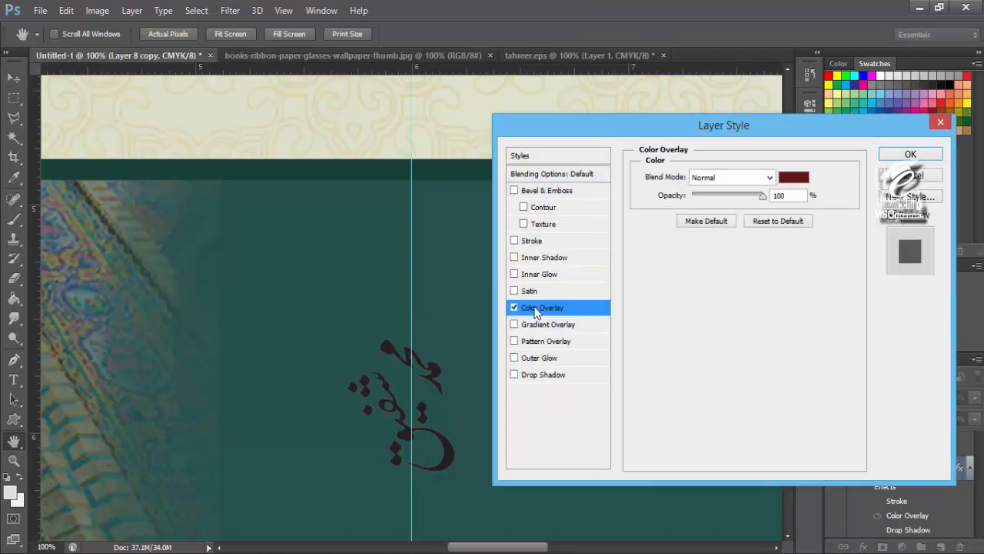
{"action": "left_click", "coordinate": [790, 179]}
{"action": "left_click_drag", "start_coordinate": [460, 191], "coordinate": [286, 12]}
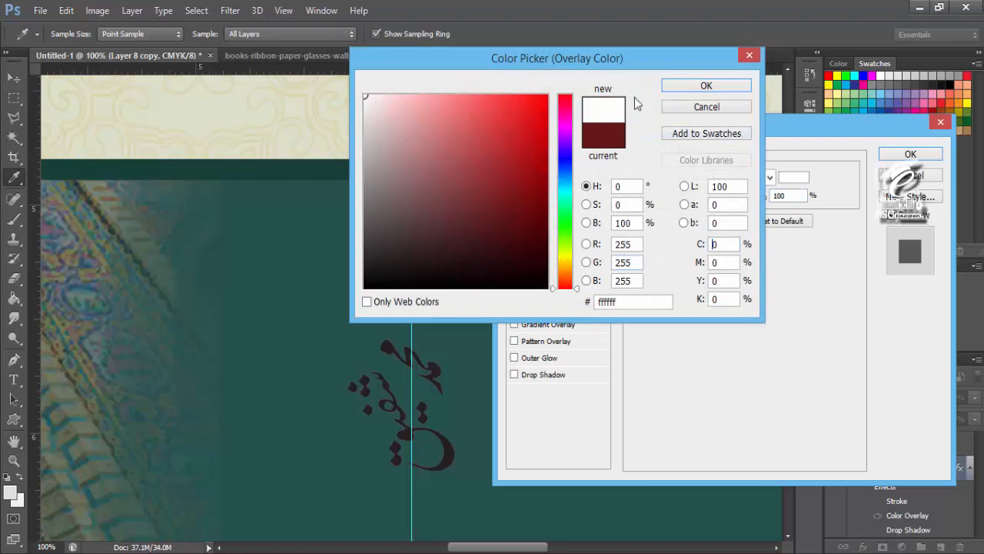
{"action": "left_click", "coordinate": [686, 89]}
{"action": "left_click", "coordinate": [895, 155]}
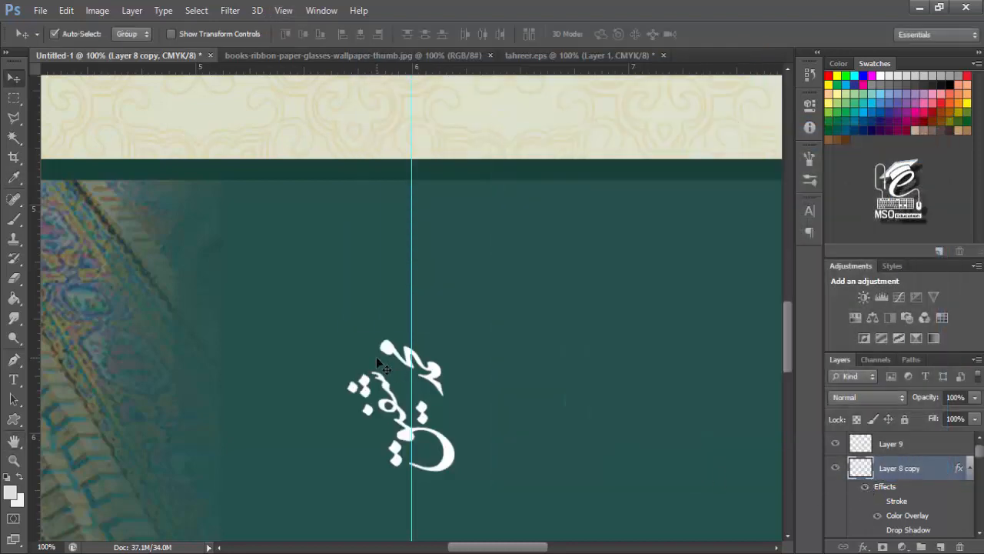
Step: Add two vertical guides at about 5.5 and 6.5 inches, one on each side of the centre guide, to mark the spine
{"action": "key", "text": "ctrl+minus"}
{"action": "key", "text": "ctrl+minus"}
{"action": "key", "text": "ctrl+minus"}
{"action": "key", "text": "ctrl+minus"}
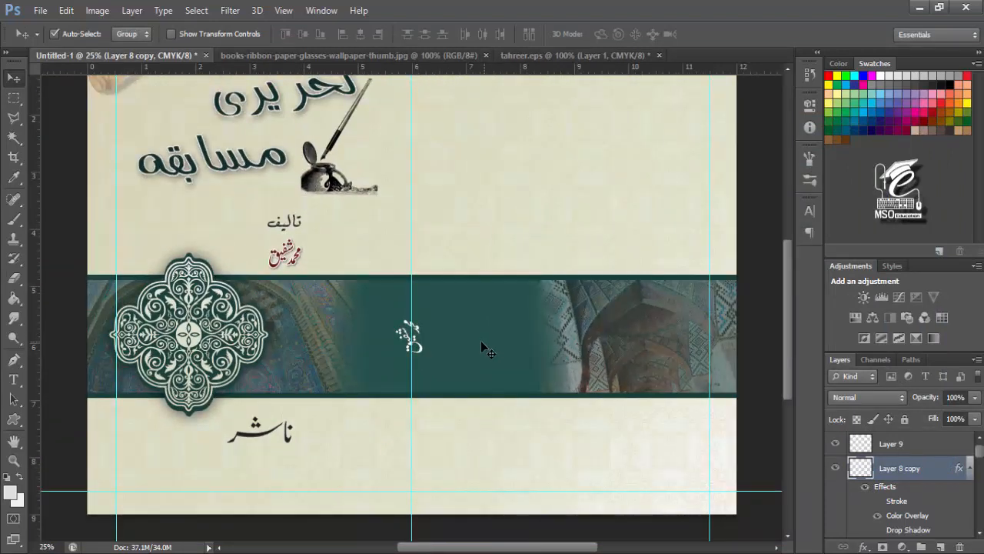
{"action": "scroll", "coordinate": [453, 257], "scroll_direction": "up", "scroll_amount": 3}
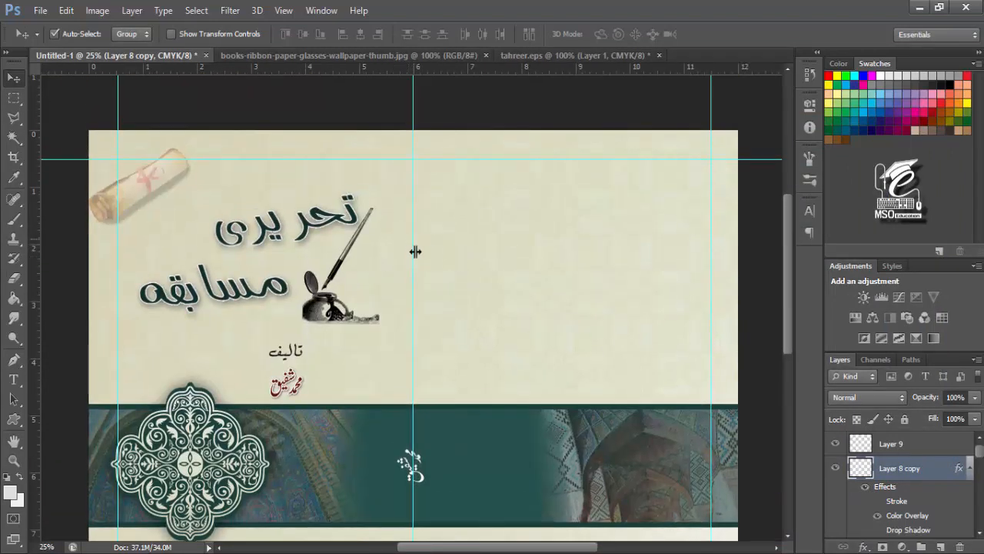
{"action": "scroll", "coordinate": [422, 223], "scroll_direction": "down", "scroll_amount": 3}
{"action": "scroll", "coordinate": [402, 251], "scroll_direction": "right", "scroll_amount": 1}
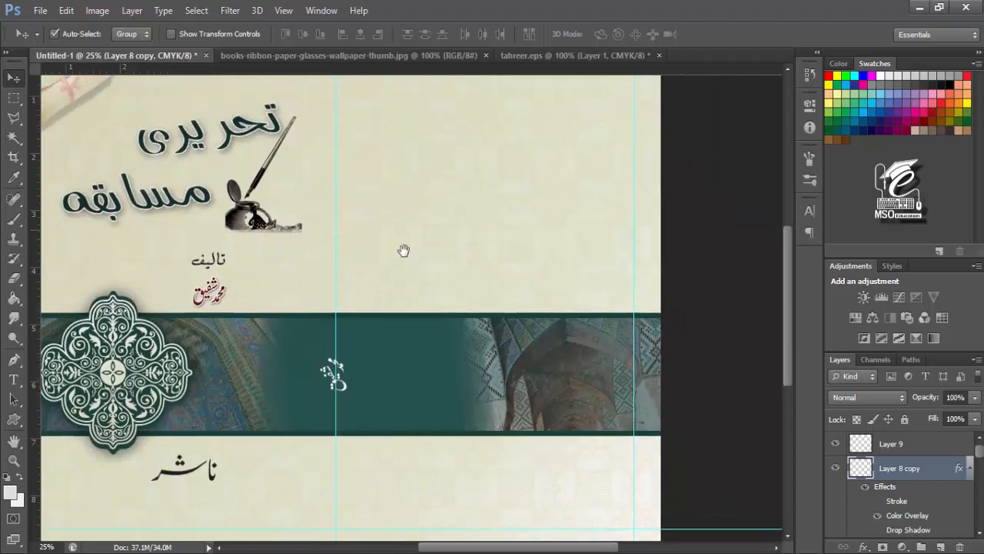
{"action": "left_click_drag", "start_coordinate": [429, 203], "coordinate": [477, 273]}
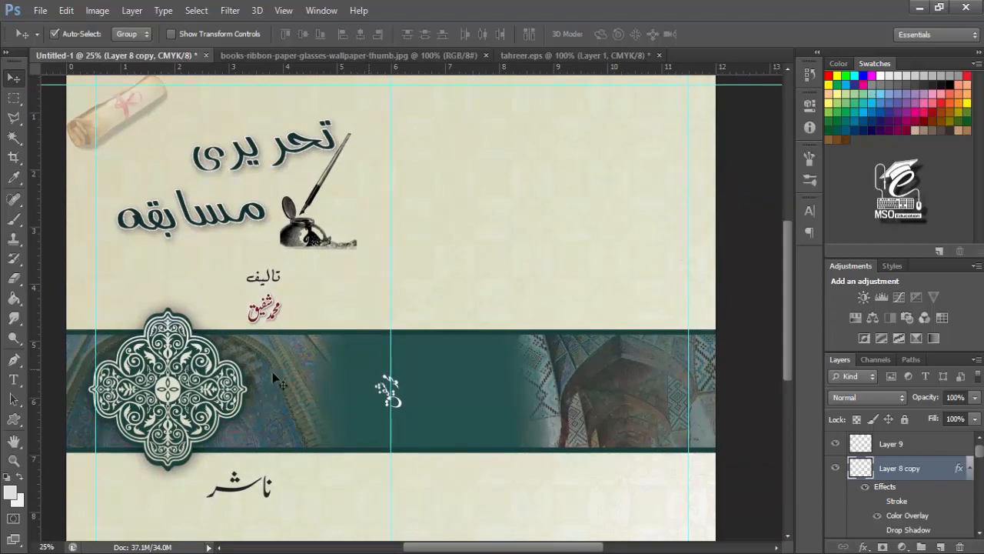
{"action": "left_click_drag", "start_coordinate": [37, 369], "coordinate": [362, 353]}
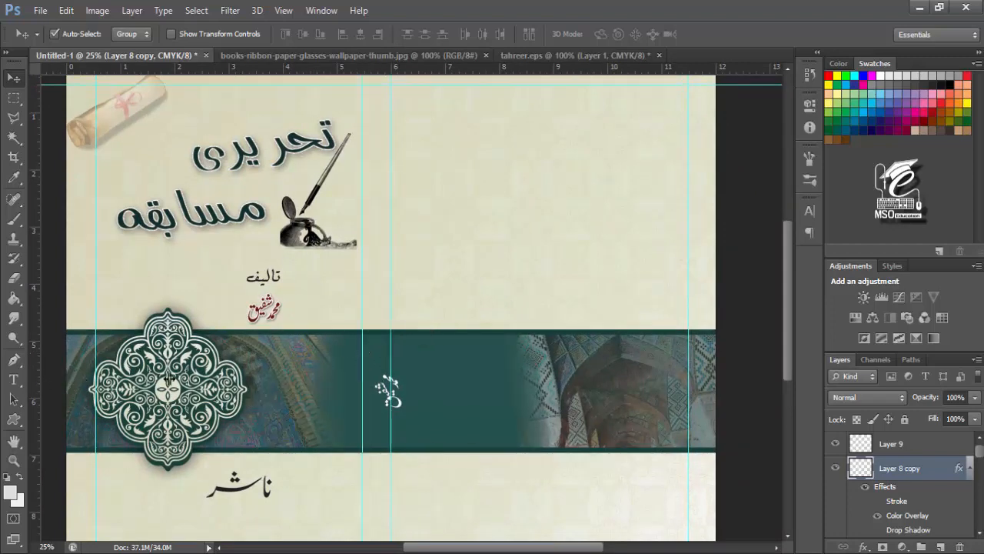
{"action": "left_click_drag", "start_coordinate": [37, 360], "coordinate": [416, 385]}
{"action": "left_click_drag", "start_coordinate": [486, 382], "coordinate": [448, 311]}
{"action": "left_click_drag", "start_coordinate": [466, 152], "coordinate": [421, 192]}
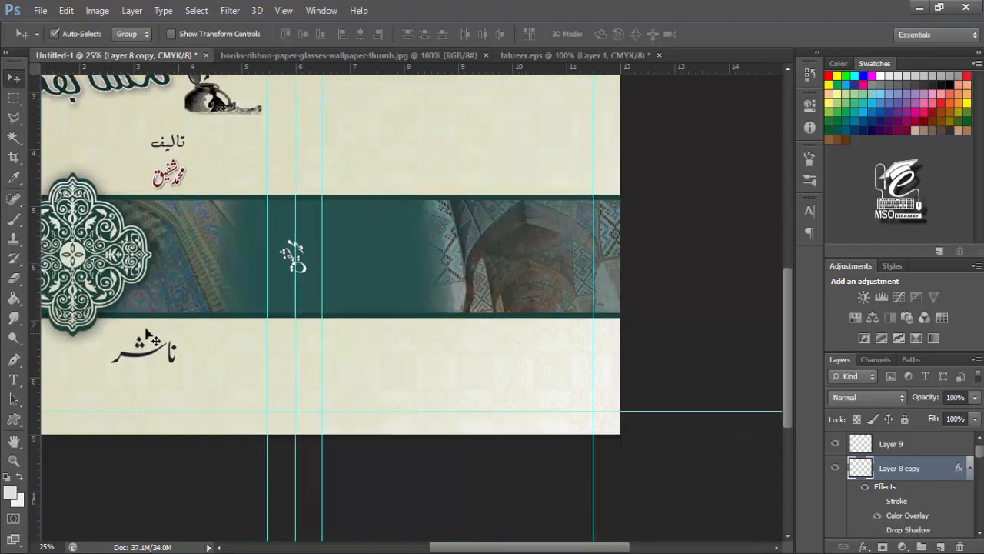
Step: Draw a 400 × 612 px rectangle across the top edge of the back cover beside the outer guide and fill it with the recent dark green
{"action": "scroll", "coordinate": [156, 357], "scroll_direction": "up", "scroll_amount": 5}
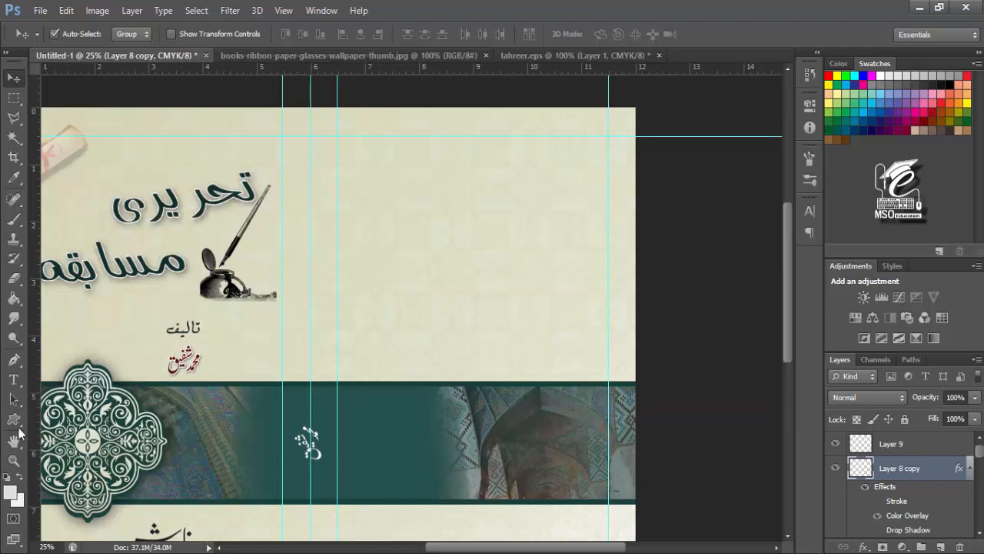
{"action": "left_click", "coordinate": [14, 419]}
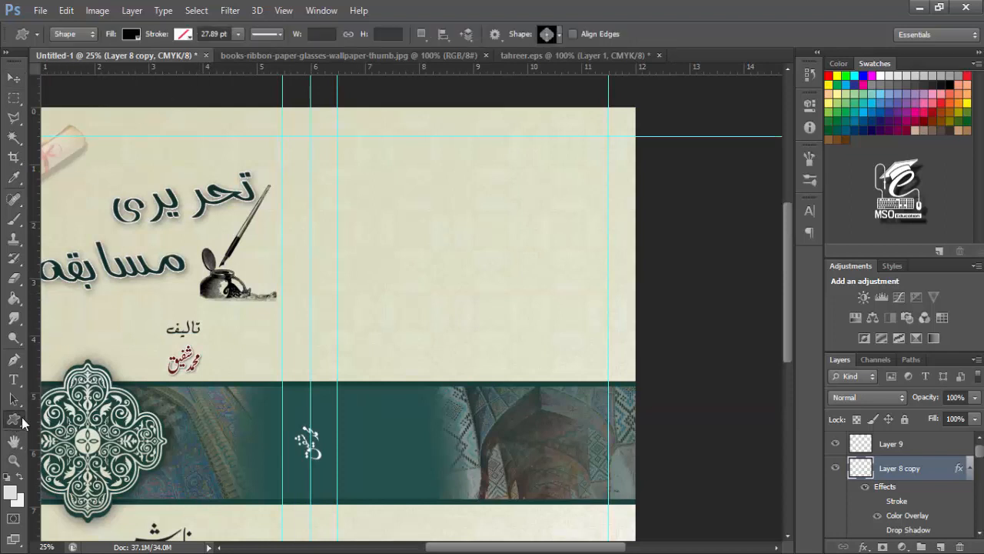
{"action": "right_click", "coordinate": [23, 422]}
{"action": "left_click", "coordinate": [77, 417]}
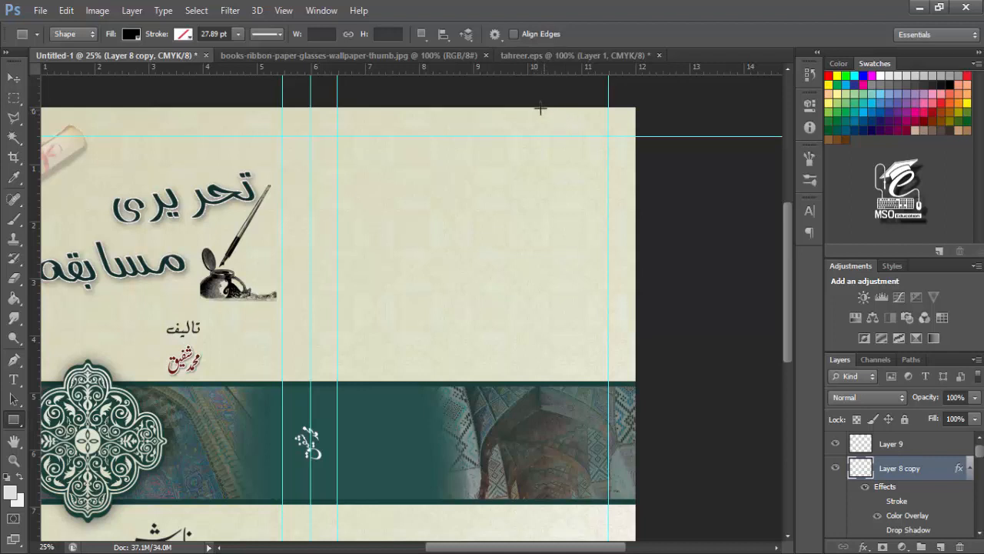
{"action": "left_click_drag", "start_coordinate": [531, 96], "coordinate": [604, 213]}
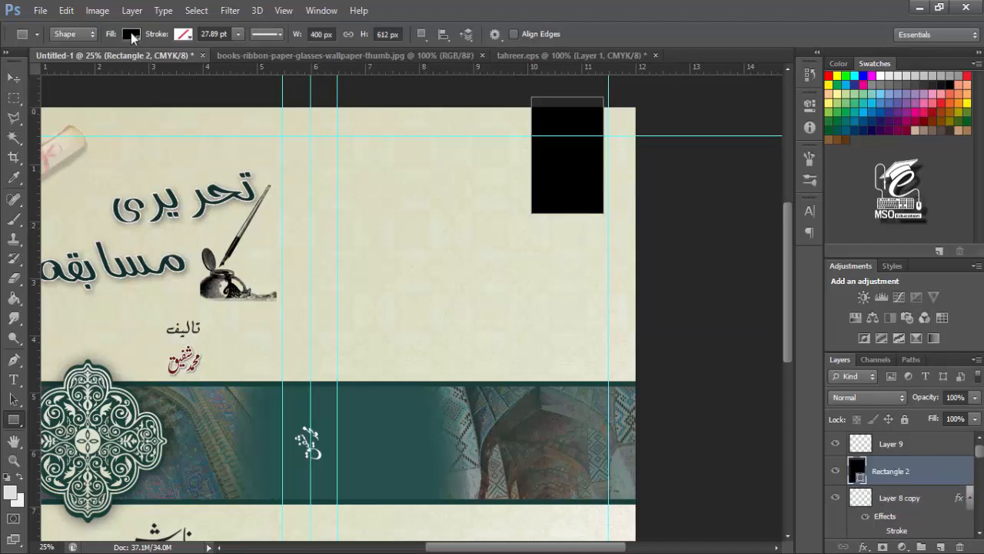
{"action": "left_click", "coordinate": [132, 35]}
{"action": "left_click", "coordinate": [74, 107]}
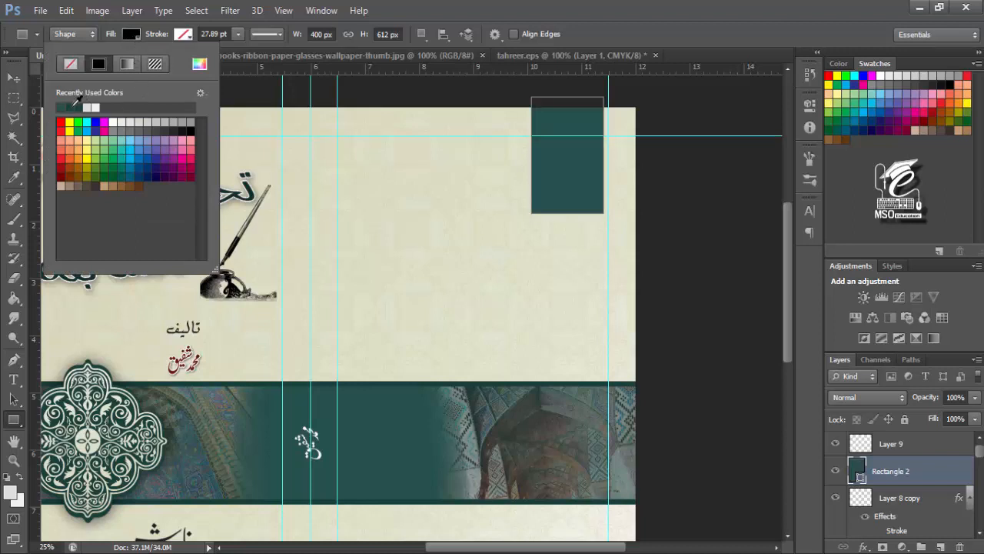
Step: Give the back-cover rectangle a recently used dark green stroke 3.10 pt wide
{"action": "left_click", "coordinate": [183, 35]}
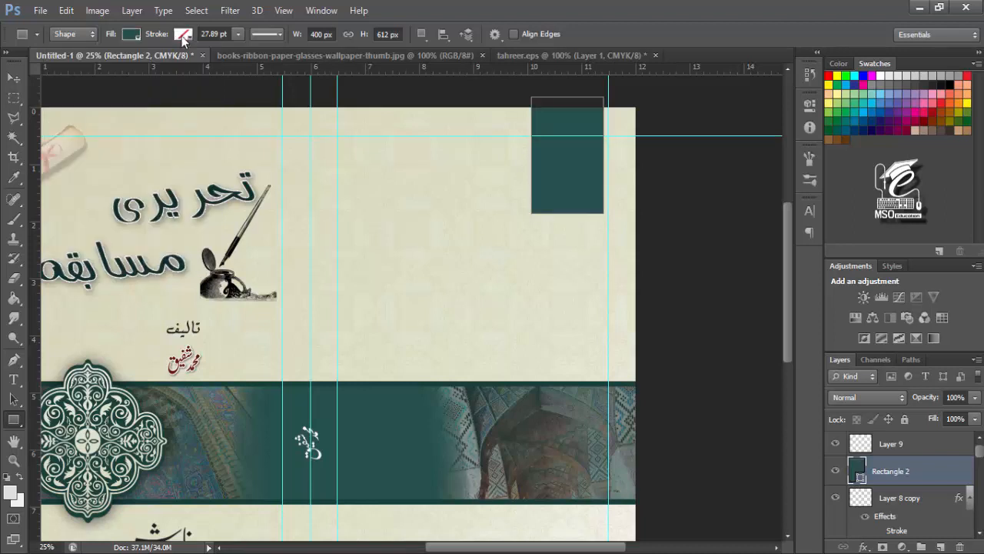
{"action": "left_click", "coordinate": [183, 34]}
{"action": "left_click", "coordinate": [252, 65]}
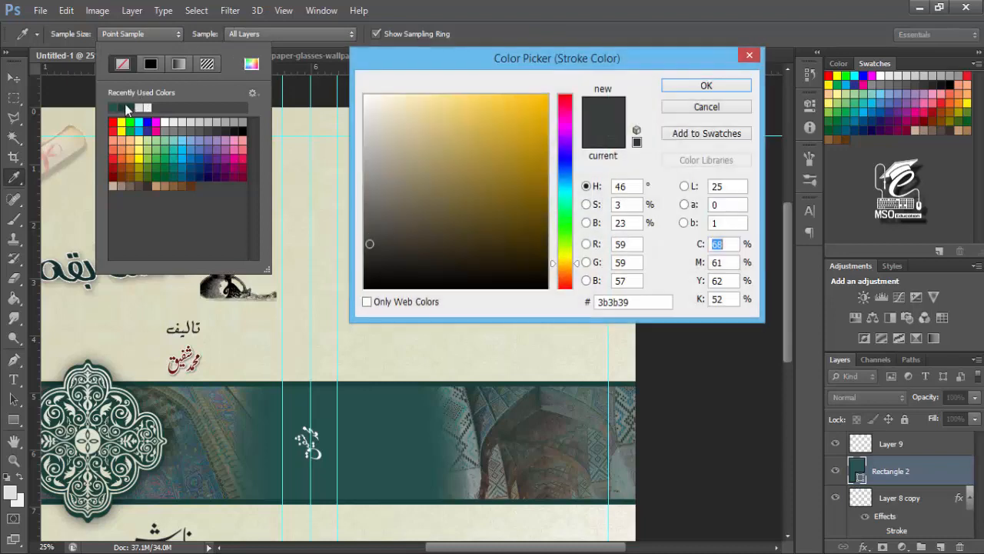
{"action": "left_click", "coordinate": [675, 109]}
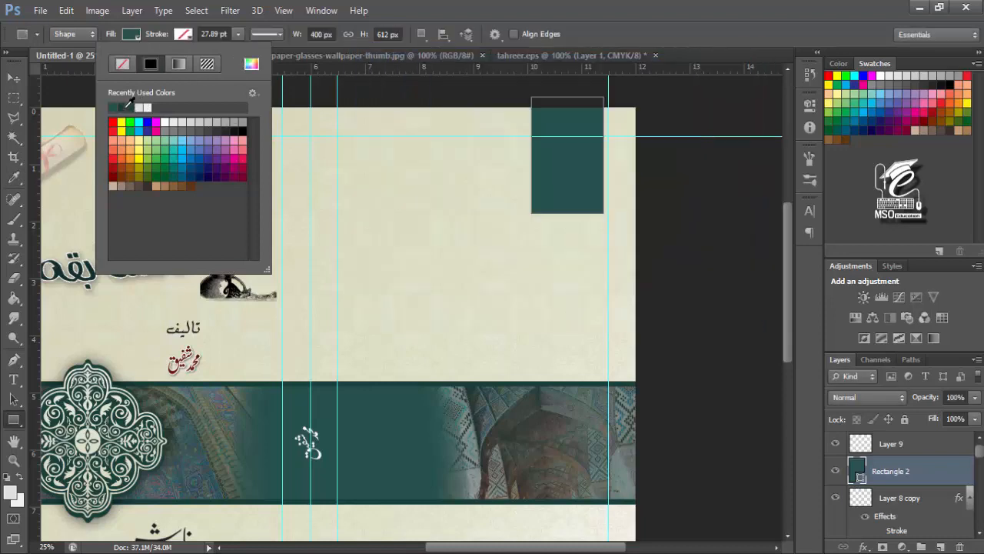
{"action": "left_click", "coordinate": [238, 34]}
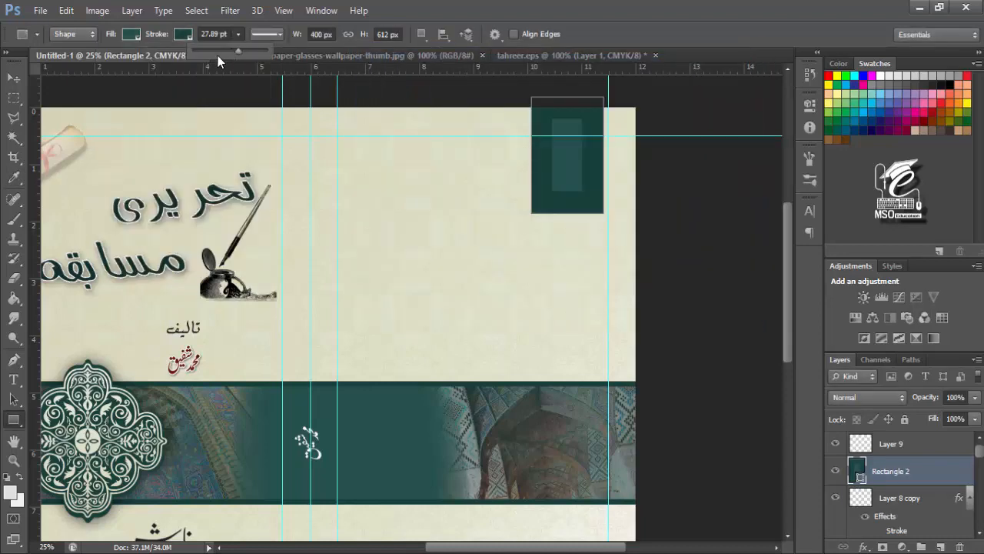
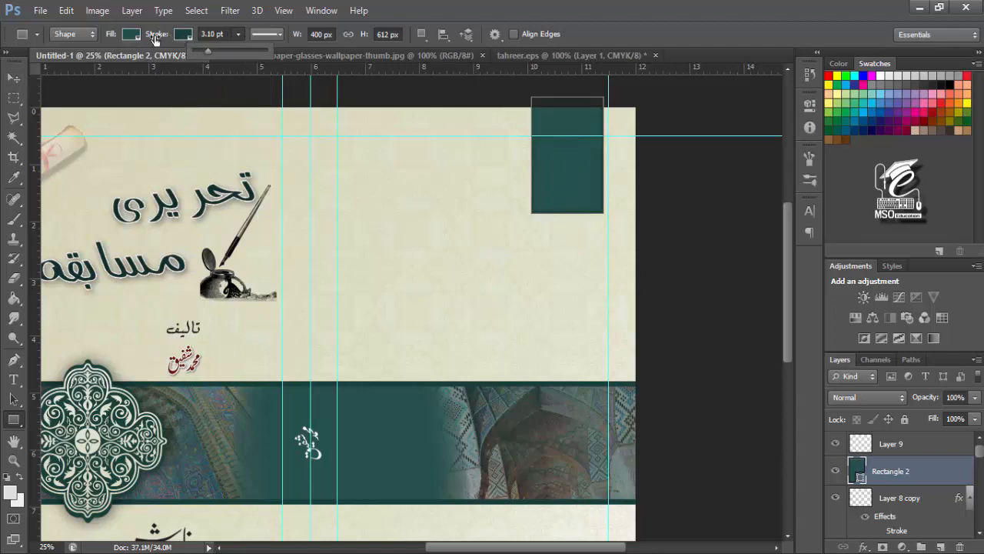
Step: Change the rectangle's fill to a lighter muted teal than its dark green stroke
{"action": "left_click", "coordinate": [127, 37]}
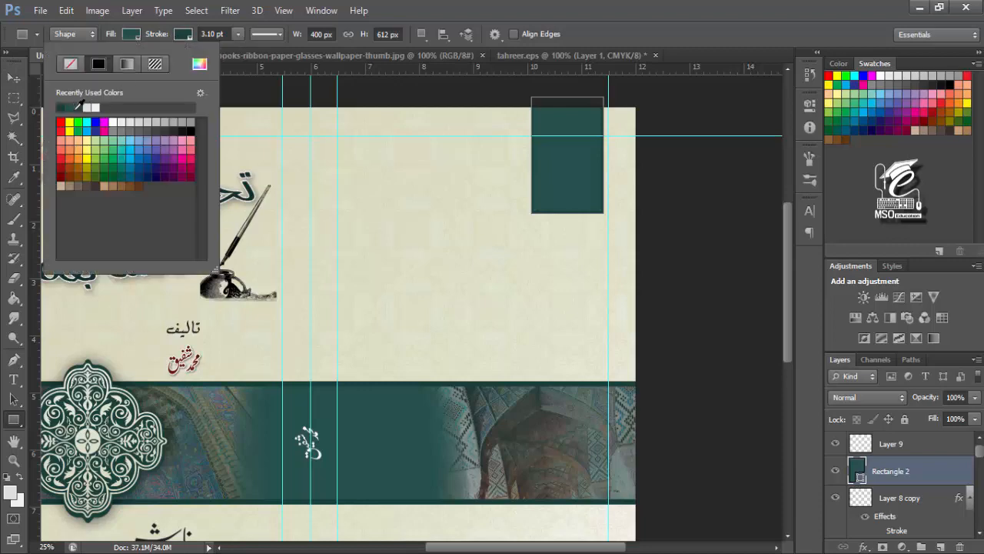
{"action": "left_click", "coordinate": [199, 64]}
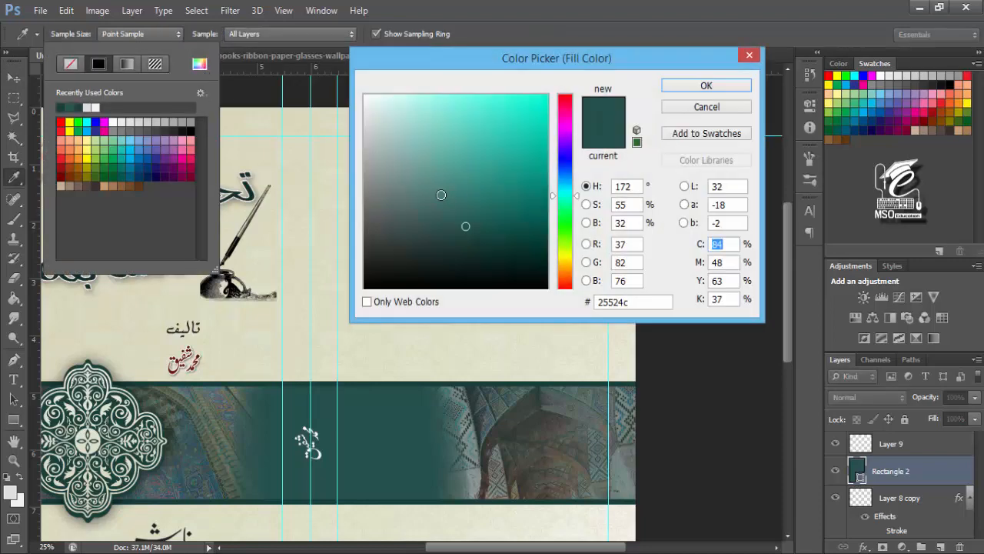
{"action": "left_click", "coordinate": [435, 181]}
{"action": "left_click", "coordinate": [678, 89]}
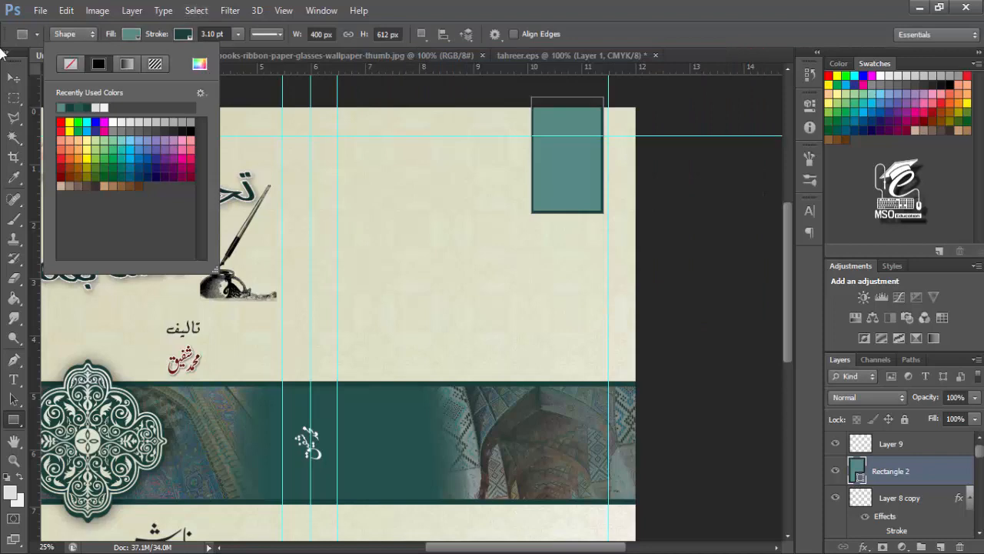
{"action": "left_click", "coordinate": [13, 78]}
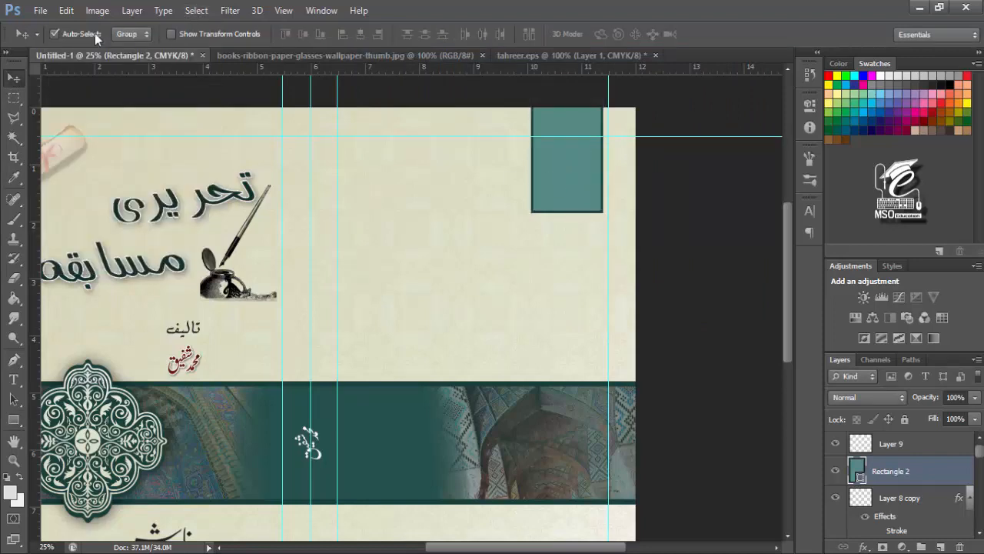
{"action": "left_click", "coordinate": [326, 56]}
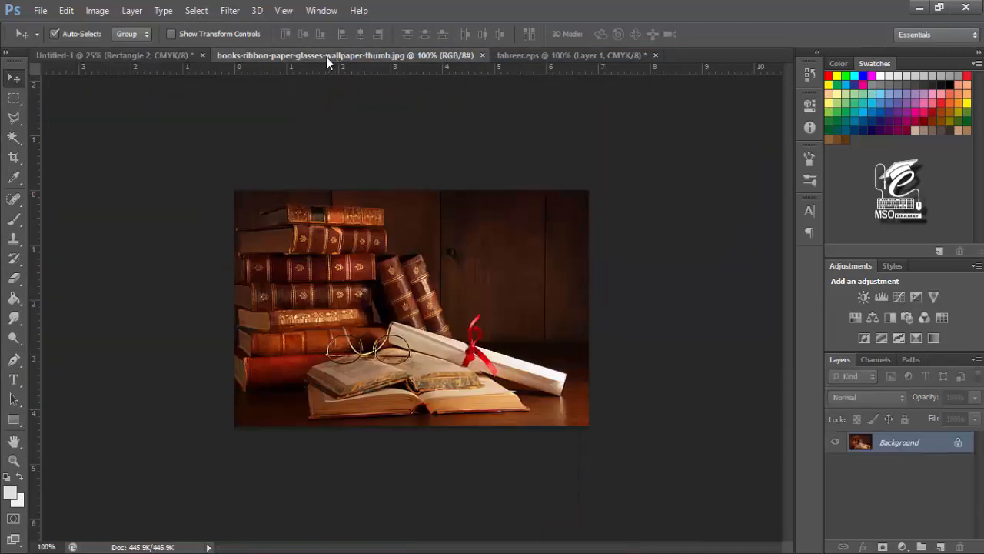
{"action": "left_click", "coordinate": [571, 60]}
{"action": "left_click", "coordinate": [438, 59]}
{"action": "left_click", "coordinate": [154, 59]}
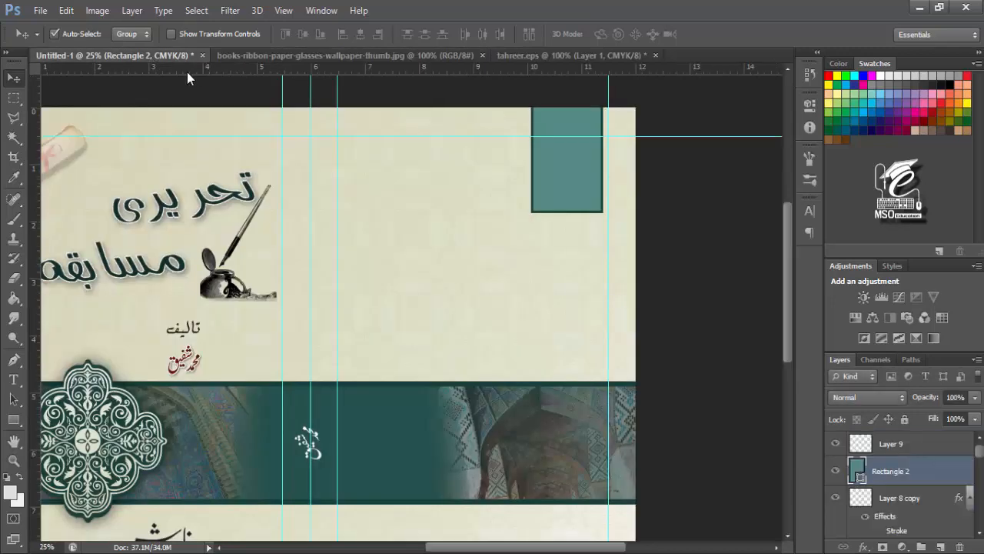
Step: Choose the hanging lantern custom shape and try to draw it over the teal rectangle
{"action": "left_click", "coordinate": [13, 419]}
{"action": "left_click", "coordinate": [85, 480]}
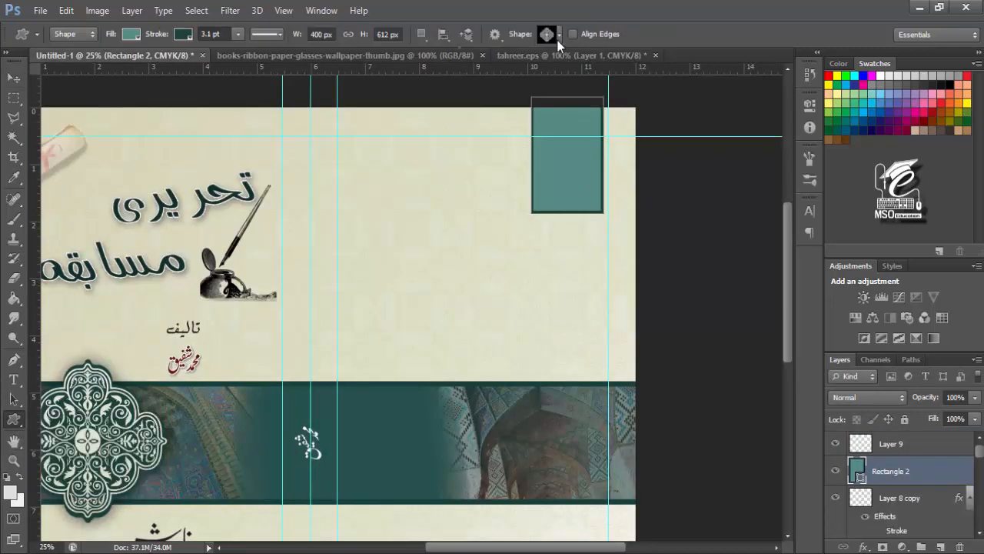
{"action": "left_click", "coordinate": [559, 35]}
{"action": "left_click", "coordinate": [593, 144]}
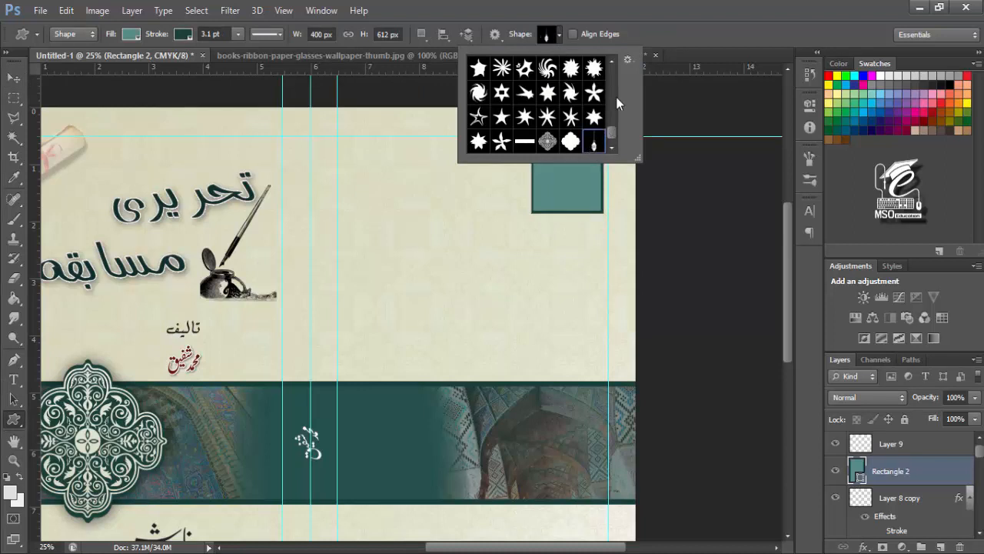
{"action": "left_click", "coordinate": [560, 35]}
{"action": "left_click_drag", "start_coordinate": [565, 109], "coordinate": [596, 219]}
{"action": "key", "text": "v"}
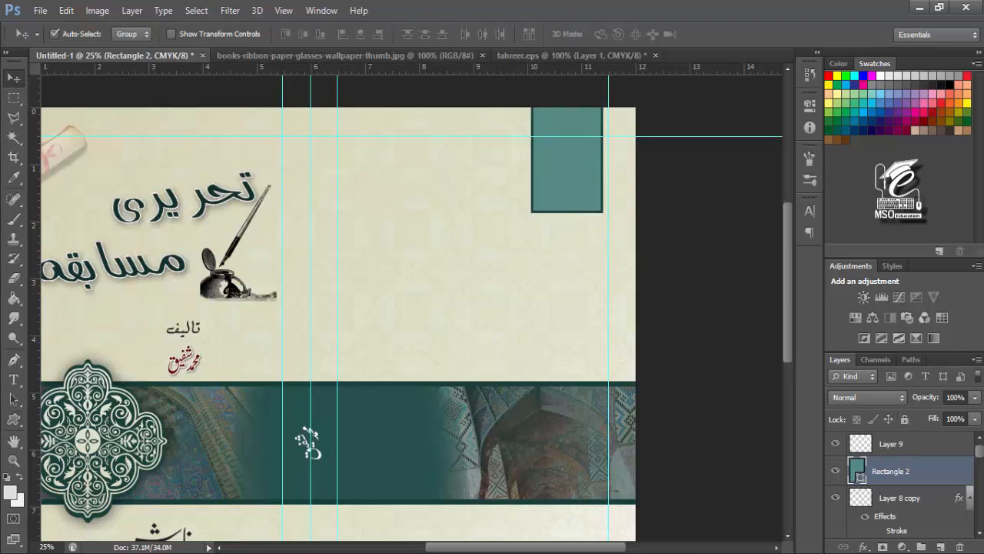
Step: Draw the hanging lantern on a new layer in the empty area of the back cover beside the teal rectangle
{"action": "left_click", "coordinate": [941, 546]}
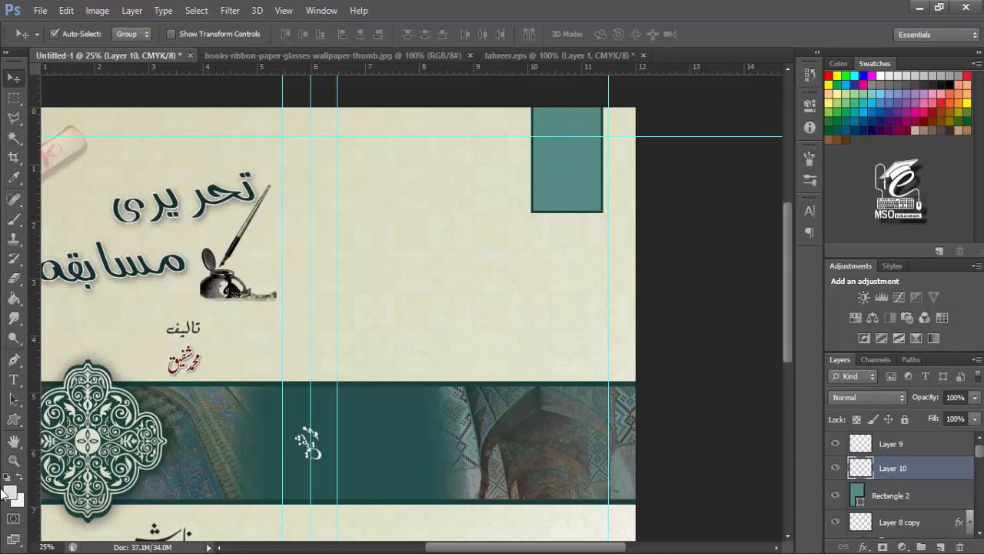
{"action": "left_click", "coordinate": [14, 419]}
{"action": "left_click_drag", "start_coordinate": [462, 156], "coordinate": [525, 283]}
{"action": "key", "text": "v"}
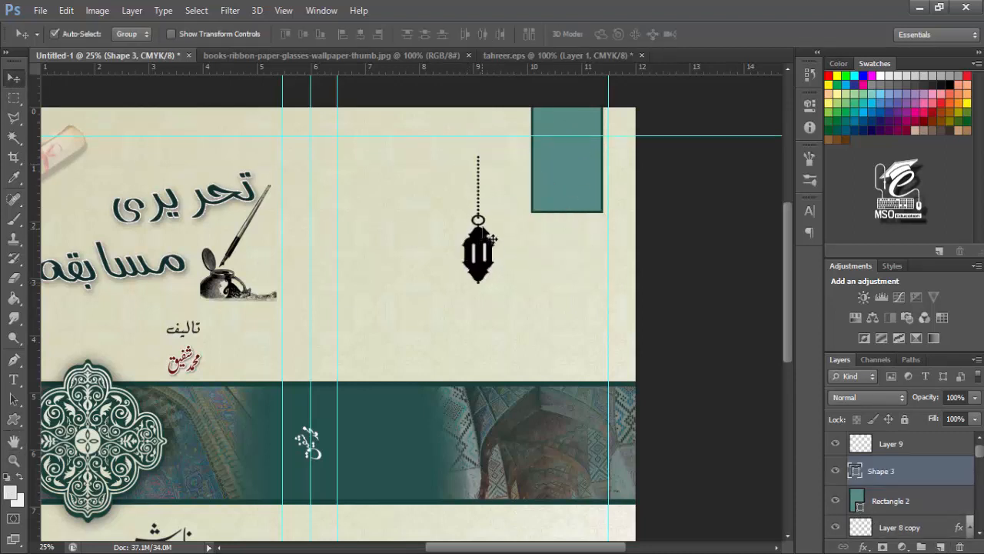
Step: Move the lantern onto the teal rectangle, scale it to about 77% and centre it horizontally there
{"action": "left_click_drag", "start_coordinate": [488, 231], "coordinate": [572, 150]}
{"action": "key", "text": "ctrl+t"}
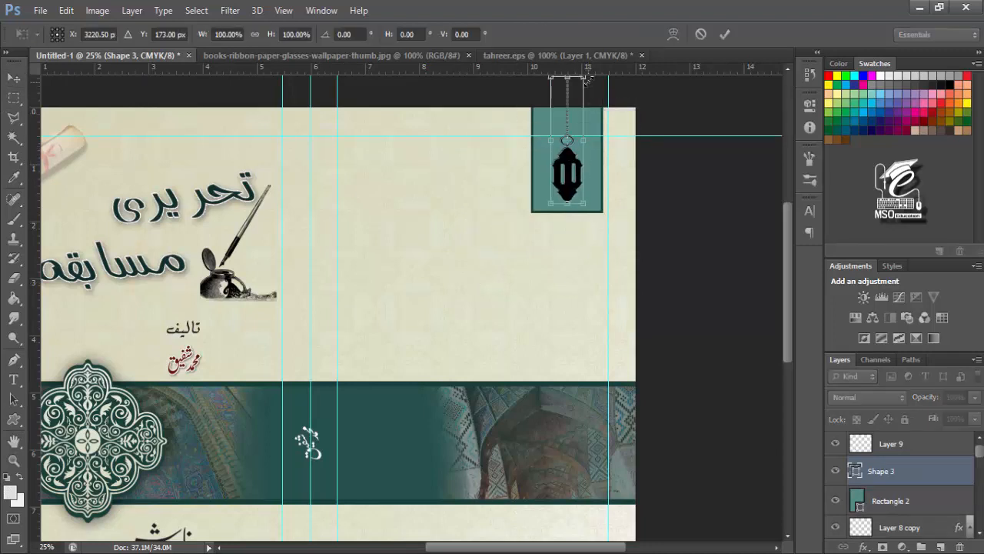
{"action": "left_click_drag", "start_coordinate": [584, 87], "coordinate": [578, 108]}
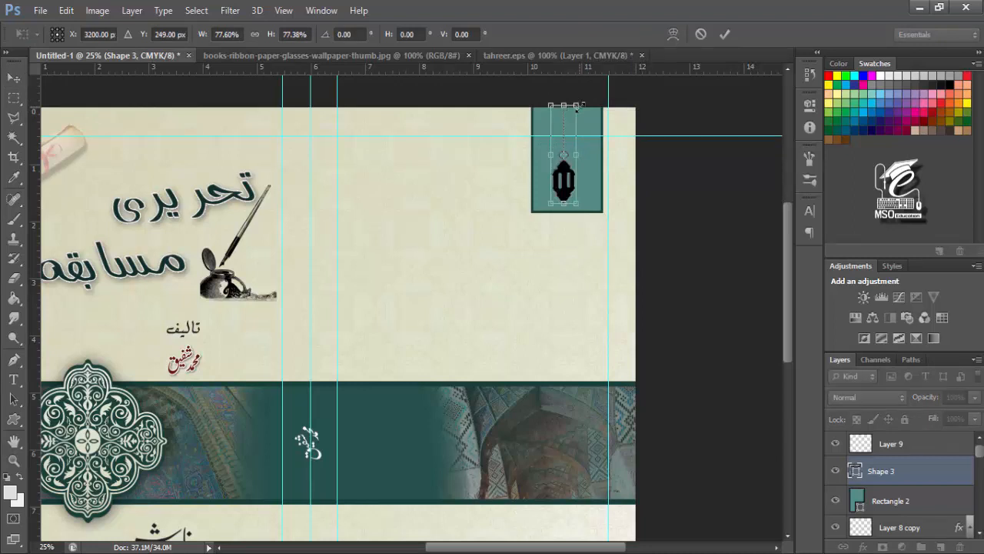
{"action": "key", "text": "Return"}
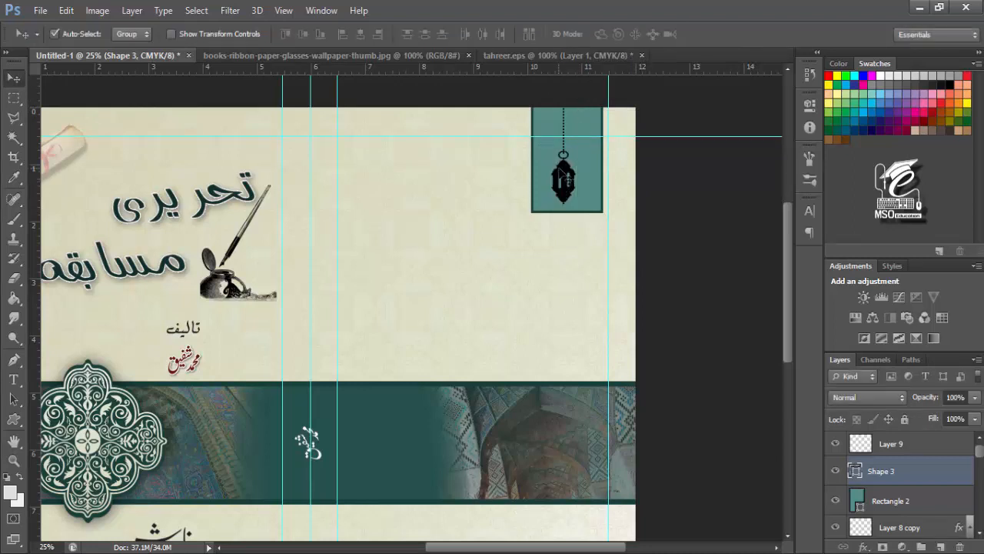
{"action": "left_click_drag", "start_coordinate": [563, 167], "coordinate": [567, 171]}
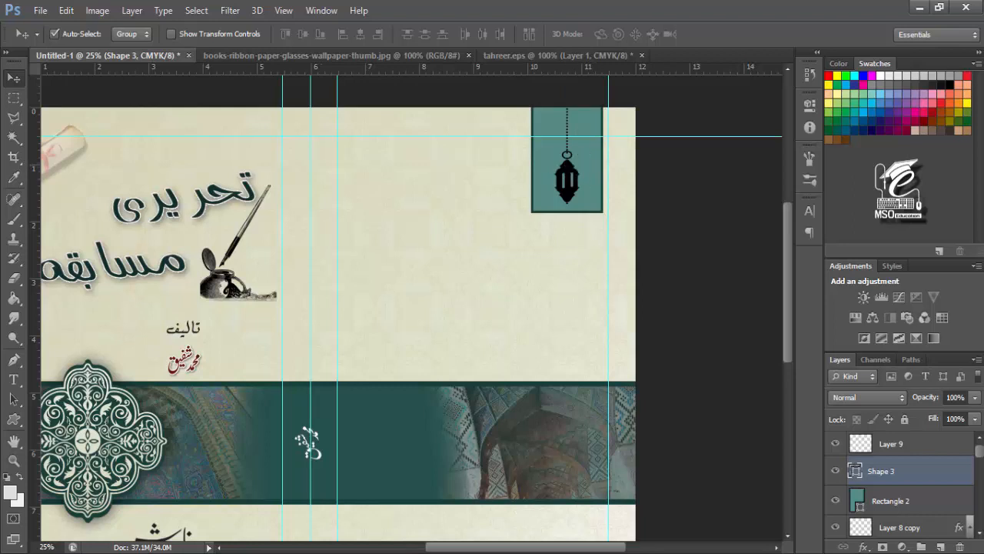
Step: Fill the lantern with white (ffffff) and shift it slightly upward within the teal rectangle
{"action": "left_click", "coordinate": [14, 419]}
{"action": "left_click", "coordinate": [132, 35]}
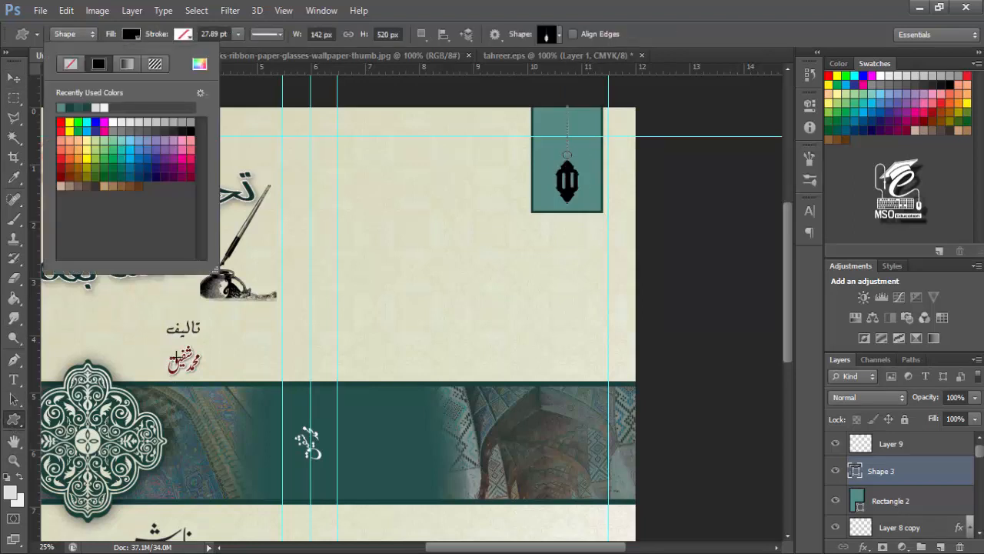
{"action": "left_click", "coordinate": [199, 64]}
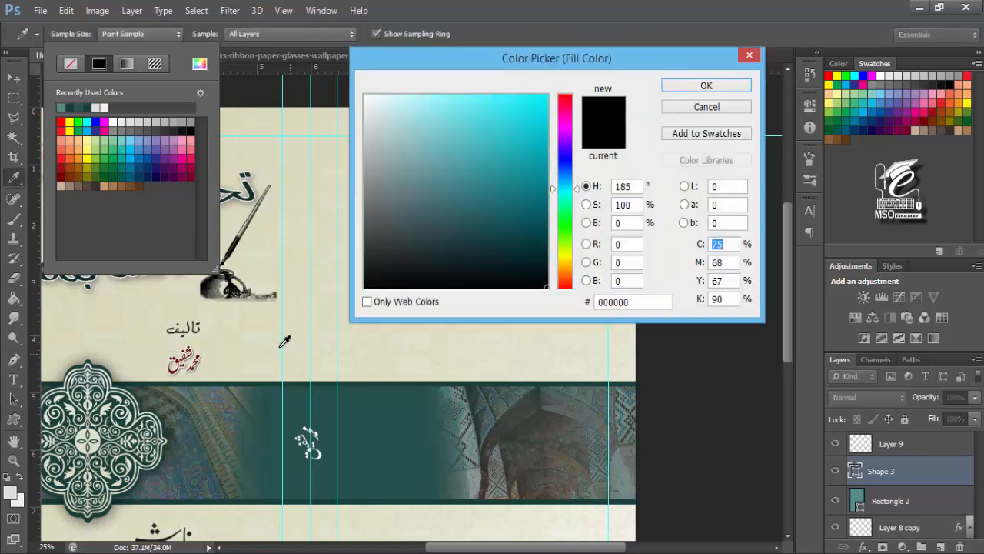
{"action": "left_click_drag", "start_coordinate": [499, 62], "coordinate": [396, 233]}
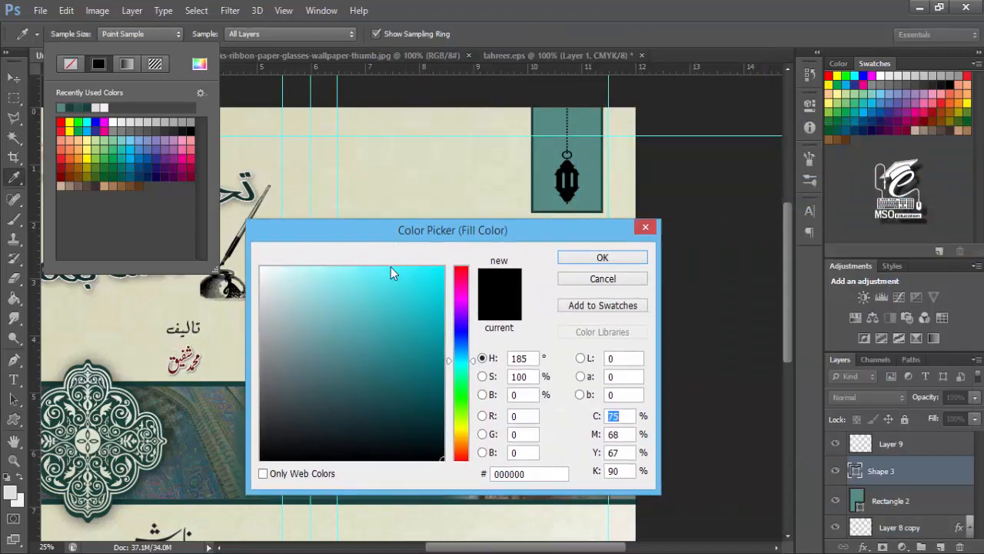
{"action": "left_click_drag", "start_coordinate": [310, 270], "coordinate": [248, 246]}
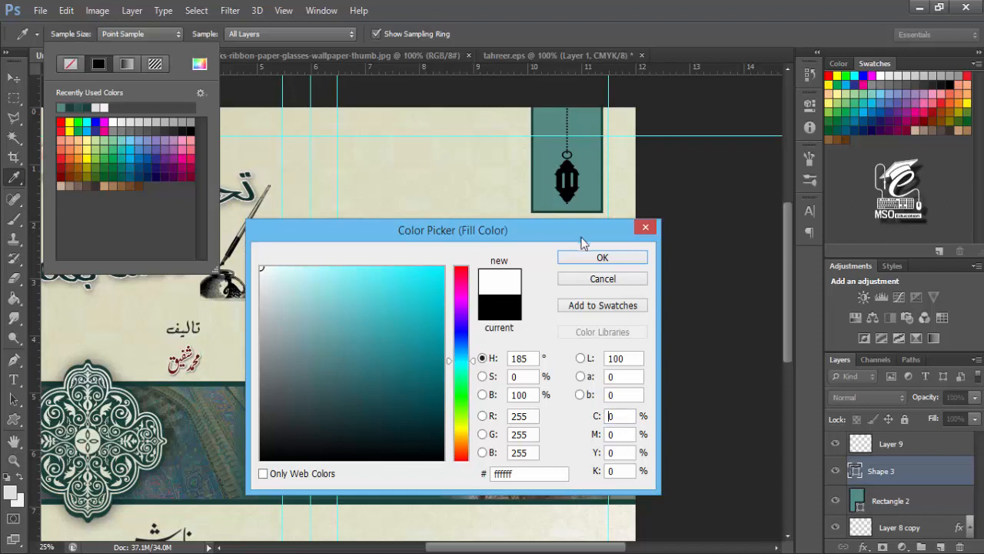
{"action": "left_click", "coordinate": [596, 257]}
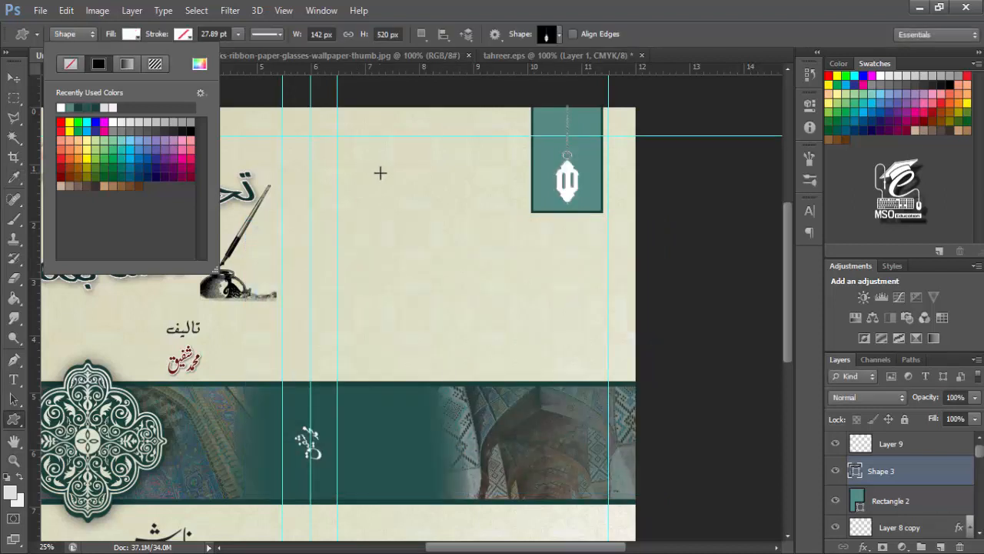
{"action": "left_click", "coordinate": [14, 78]}
{"action": "left_click_drag", "start_coordinate": [562, 173], "coordinate": [566, 161]}
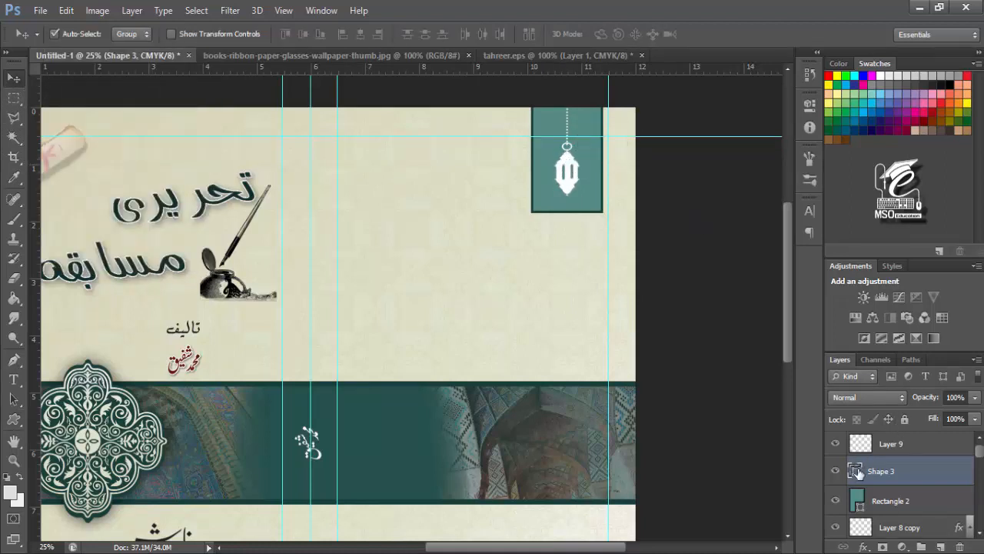
Step: Add a Drop Shadow to the lantern with global light off, 50% opacity, 5 px distance and 24 px size
{"action": "left_click", "coordinate": [861, 546]}
{"action": "left_click", "coordinate": [864, 533]}
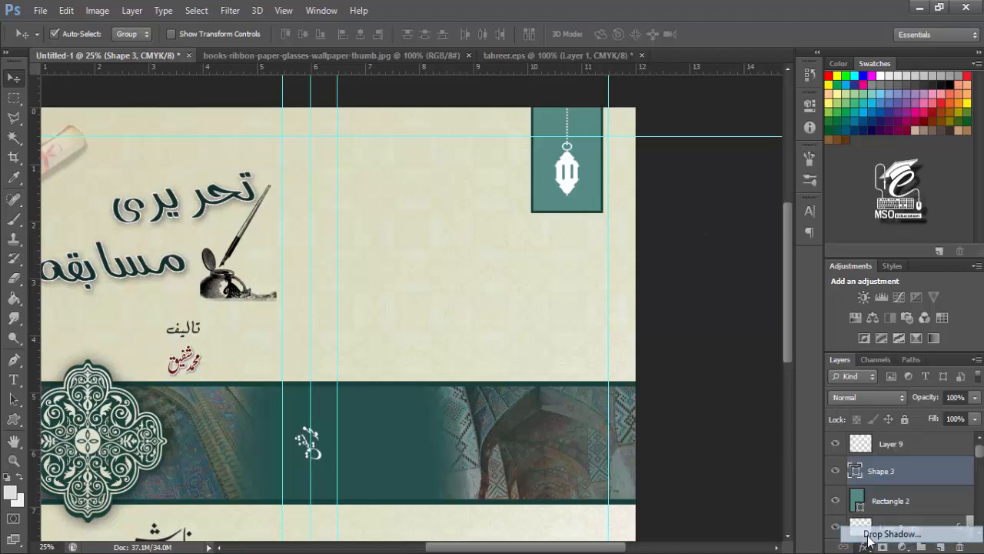
{"action": "left_click_drag", "start_coordinate": [627, 133], "coordinate": [855, 111]}
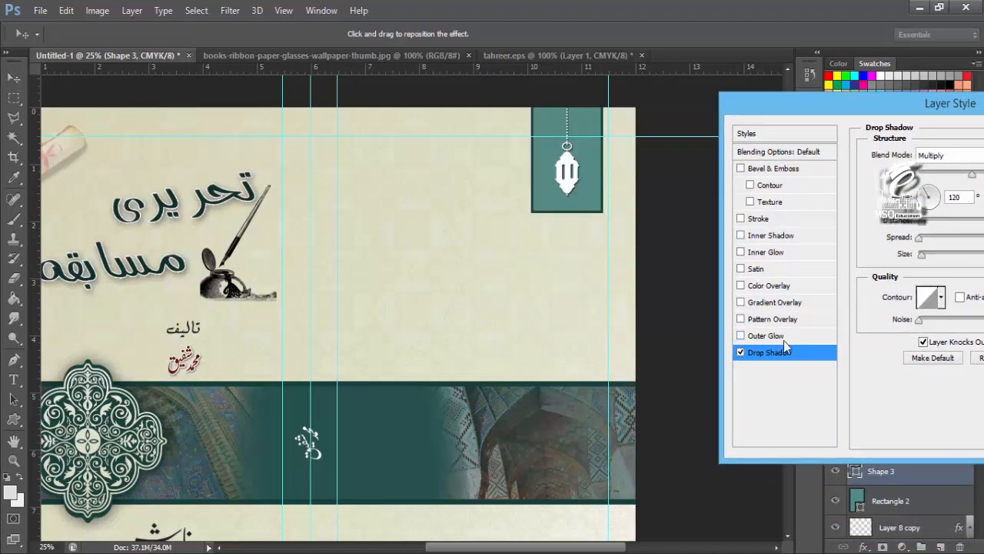
{"action": "left_click_drag", "start_coordinate": [918, 113], "coordinate": [852, 103]}
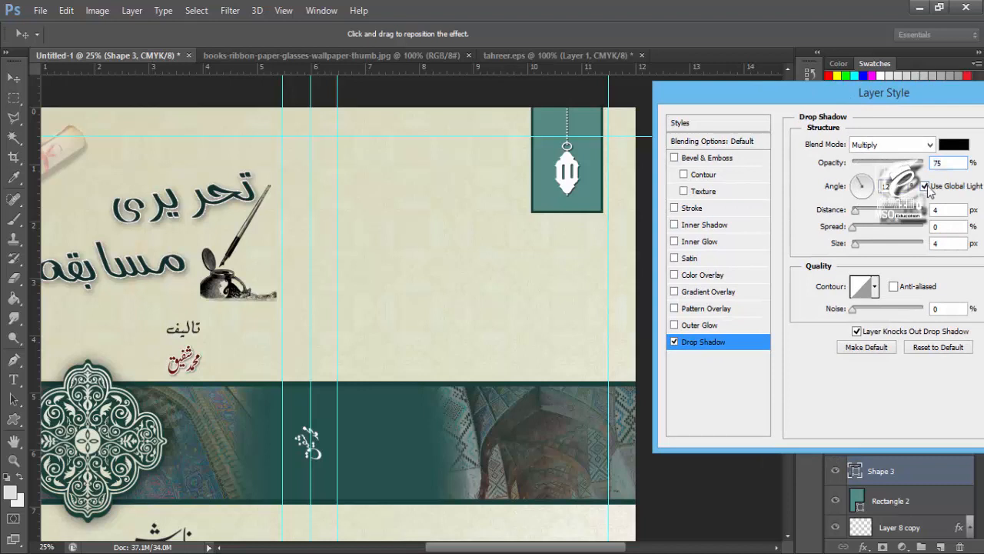
{"action": "left_click", "coordinate": [925, 186]}
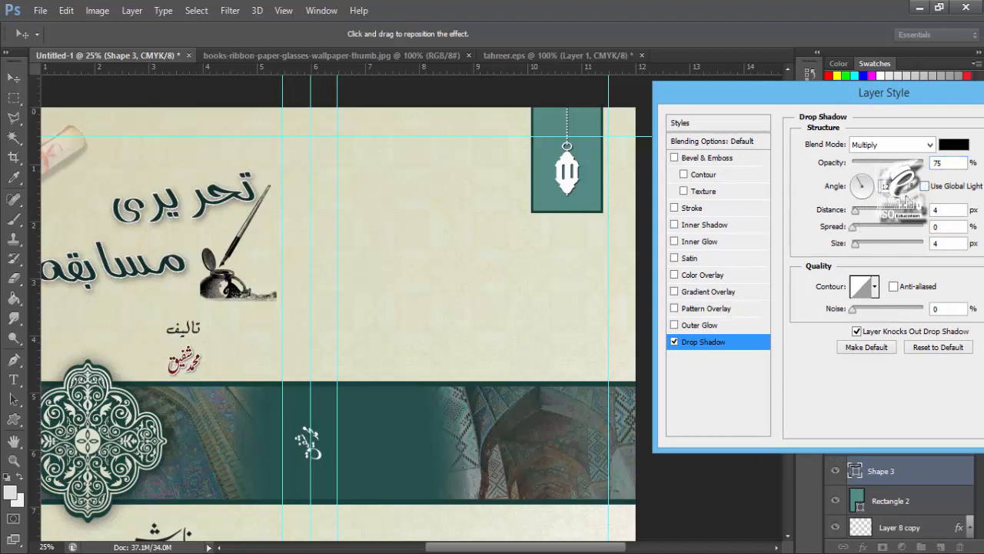
{"action": "type", "text": "50"}
{"action": "key", "text": "Tab"}
{"action": "key", "text": "Tab"}
{"action": "type", "text": "80"}
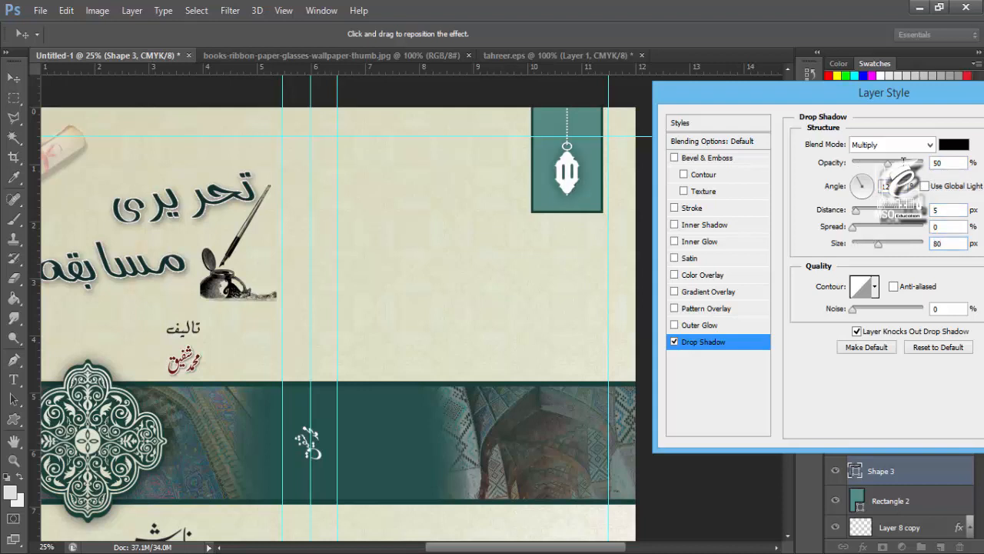
{"action": "left_click_drag", "start_coordinate": [879, 244], "coordinate": [867, 246]}
{"action": "left_click_drag", "start_coordinate": [835, 101], "coordinate": [778, 109]}
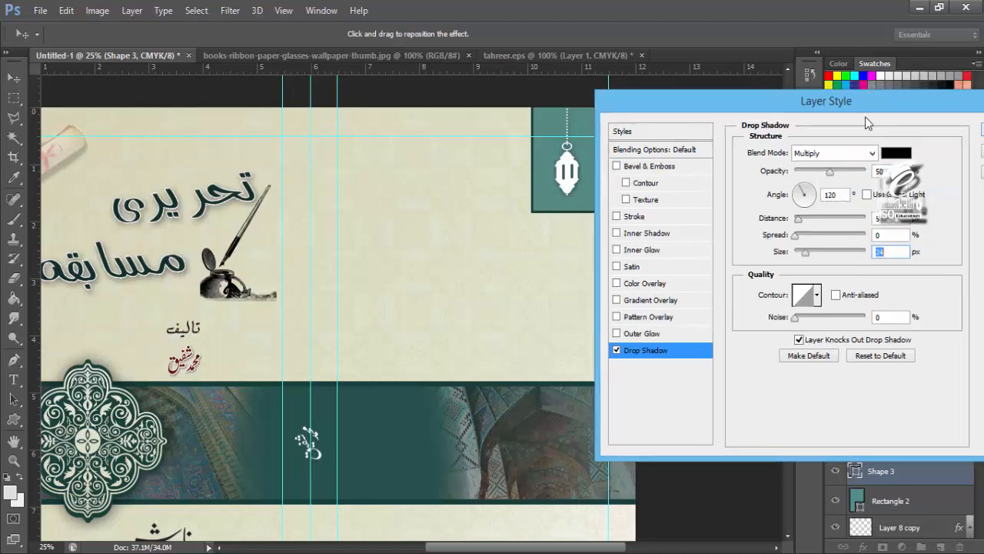
{"action": "key", "text": "Return"}
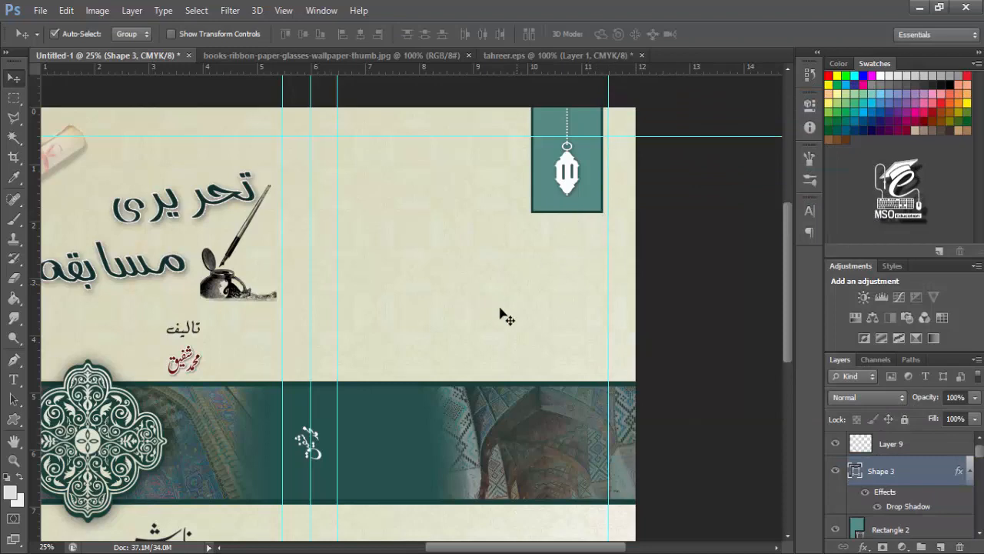
{"action": "left_click_drag", "start_coordinate": [500, 315], "coordinate": [541, 168]}
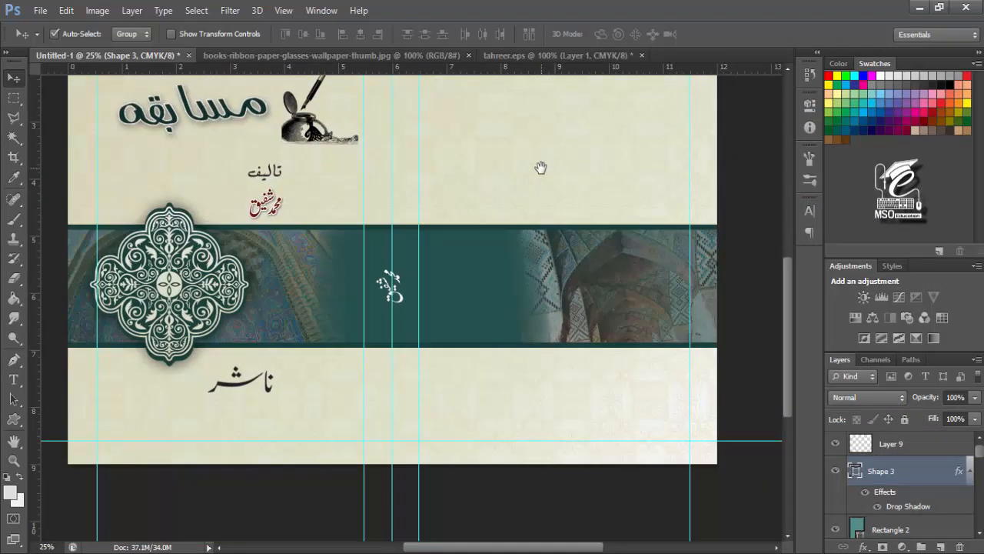
{"action": "key", "text": "ctrl+minus"}
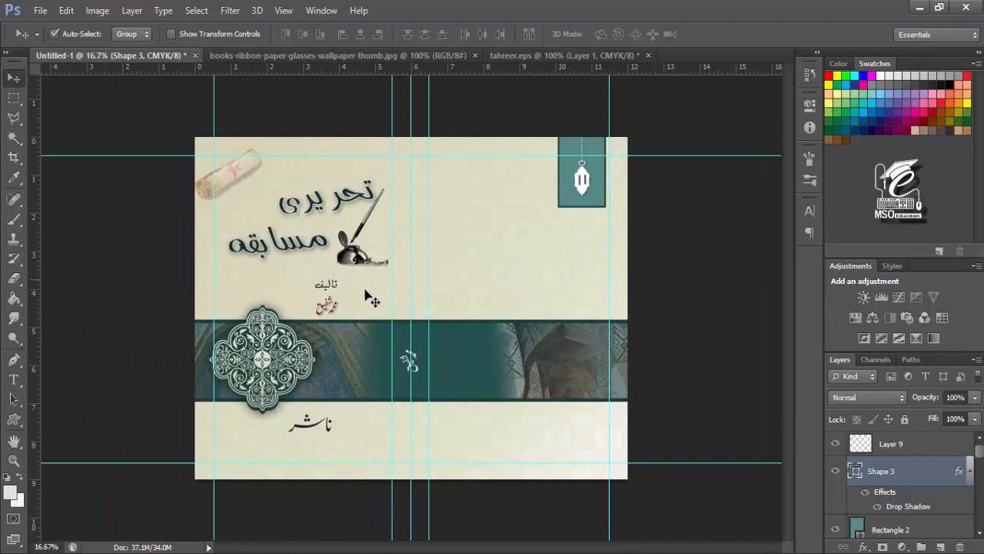
Step: Duplicate the front cover title and place the copy on the back cover
{"action": "left_click", "coordinate": [352, 202]}
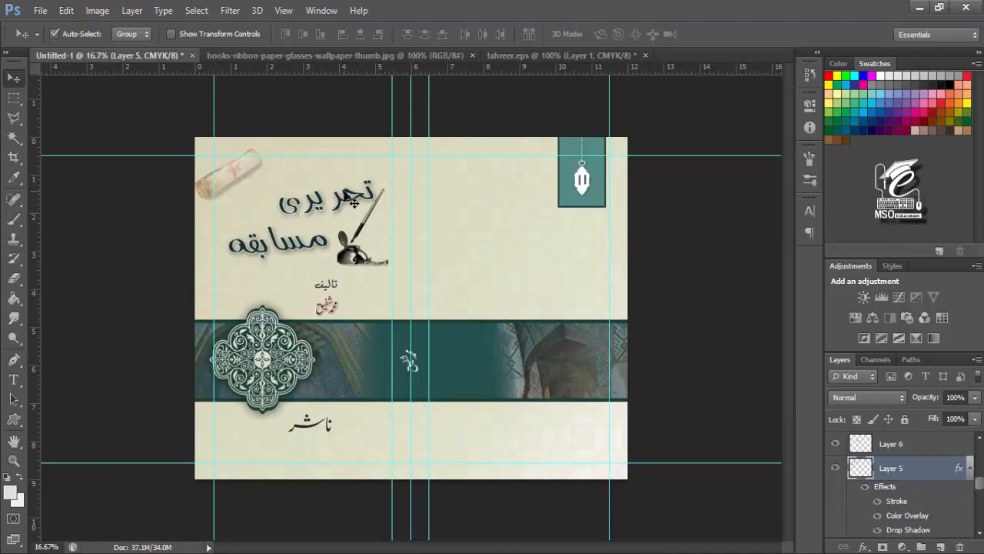
{"action": "key", "text": "ctrl+j"}
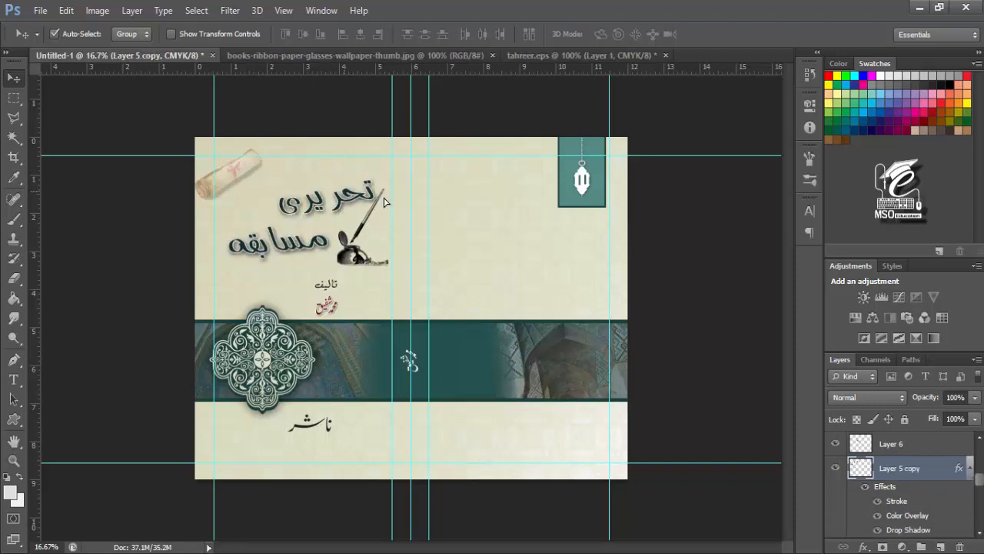
{"action": "left_click_drag", "start_coordinate": [384, 202], "coordinate": [554, 226]}
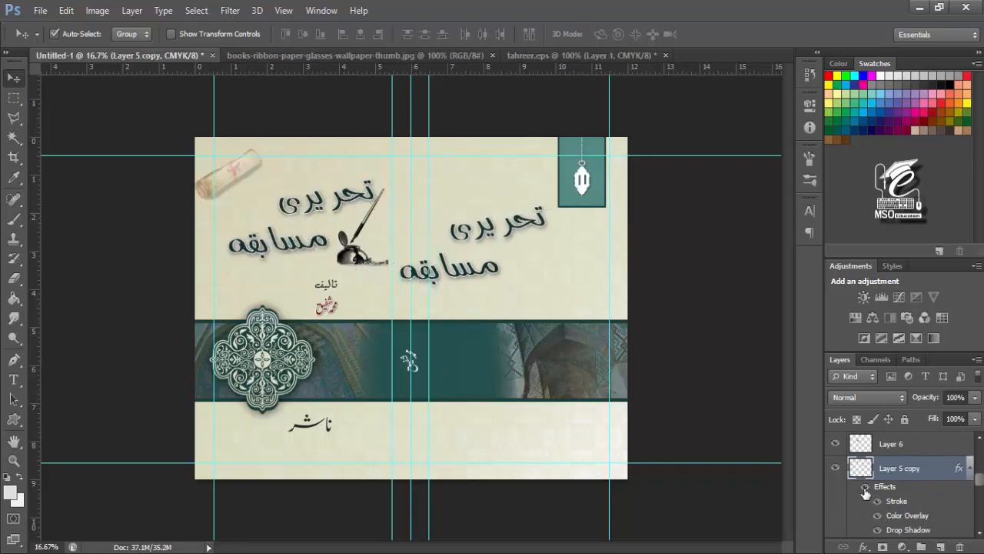
Step: Arrange the two words of the back cover title copy on one line and shrink them to spine text size
{"action": "left_click", "coordinate": [16, 96]}
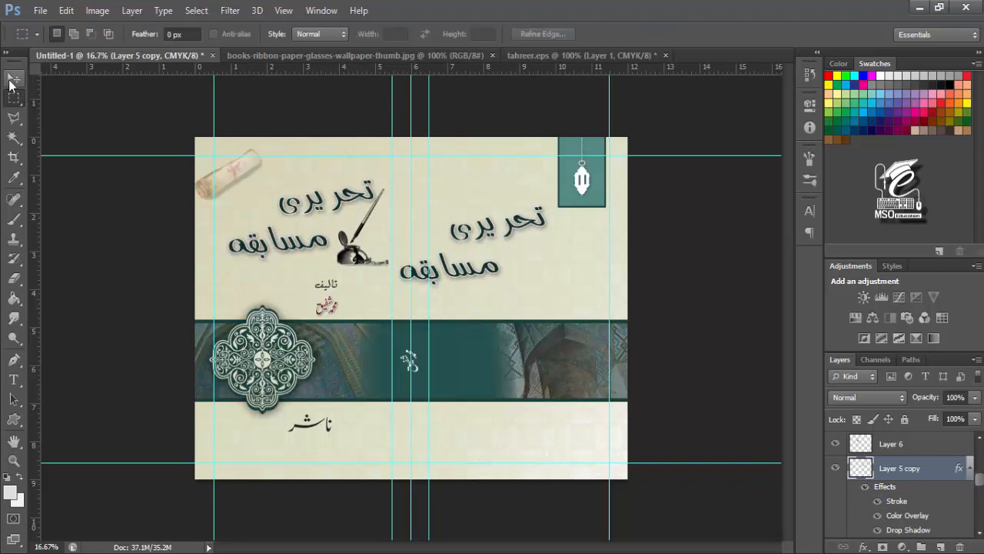
{"action": "left_click", "coordinate": [10, 79]}
{"action": "key", "text": "ctrl+t"}
{"action": "left_click_drag", "start_coordinate": [553, 183], "coordinate": [546, 283]}
{"action": "key", "text": "Return"}
{"action": "key", "text": "m"}
{"action": "key", "text": "v"}
{"action": "key", "text": "ctrl+t"}
{"action": "left_click_drag", "start_coordinate": [597, 250], "coordinate": [482, 246]}
{"action": "key", "text": "Return"}
Step: Rotate the single-line title copy by -90° and move it onto the centre of the spine above the green band
{"action": "key", "text": "ctrl+t"}
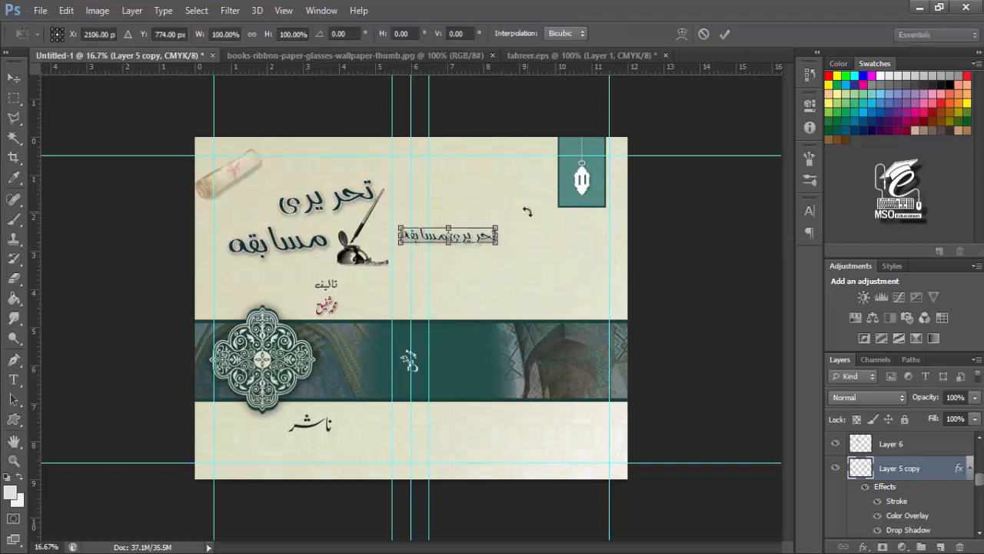
{"action": "left_click_drag", "start_coordinate": [528, 210], "coordinate": [471, 155]}
{"action": "double_click", "coordinate": [348, 34]}
{"action": "type", "text": "-90"}
{"action": "left_click", "coordinate": [14, 78]}
{"action": "left_click", "coordinate": [436, 220]}
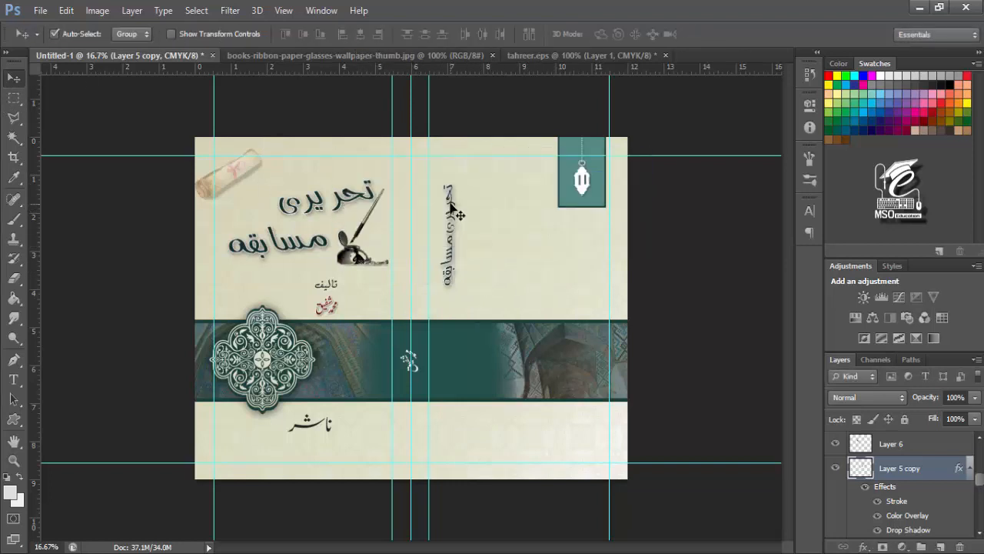
{"action": "left_click_drag", "start_coordinate": [452, 208], "coordinate": [412, 208]}
Step: Shift the front cover title and inkpot slightly away from the spine and scale them down together
{"action": "left_click", "coordinate": [353, 248]}
{"action": "left_click_drag", "start_coordinate": [338, 201], "coordinate": [331, 201]}
{"action": "key", "text": "ctrl+t"}
{"action": "left_click_drag", "start_coordinate": [387, 149], "coordinate": [346, 162]}
{"action": "key", "text": "Return"}
Step: Change the Color Overlay of the vertical spine title to red
{"action": "key", "text": "ctrl+plus"}
{"action": "key", "text": "ctrl+plus"}
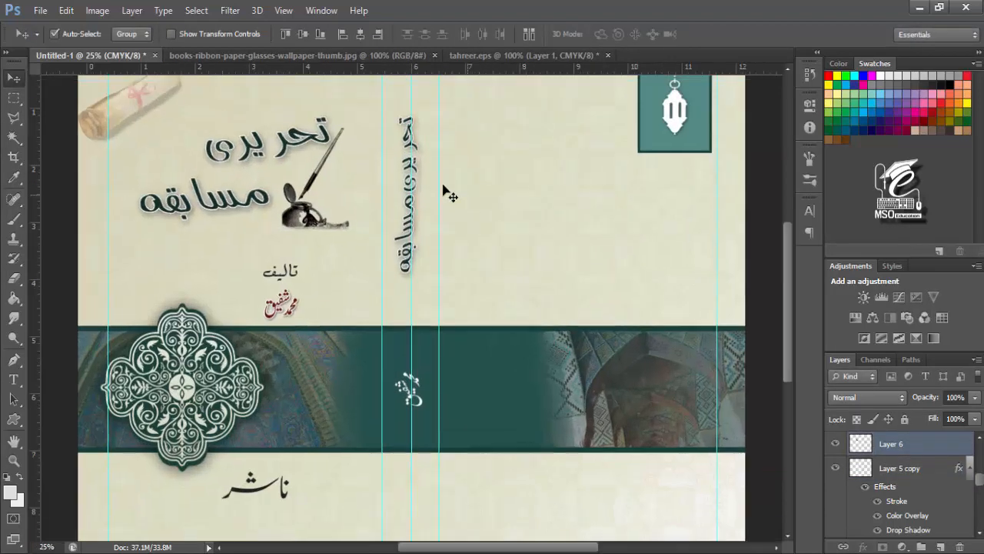
{"action": "left_click", "coordinate": [397, 219]}
{"action": "double_click", "coordinate": [890, 515]}
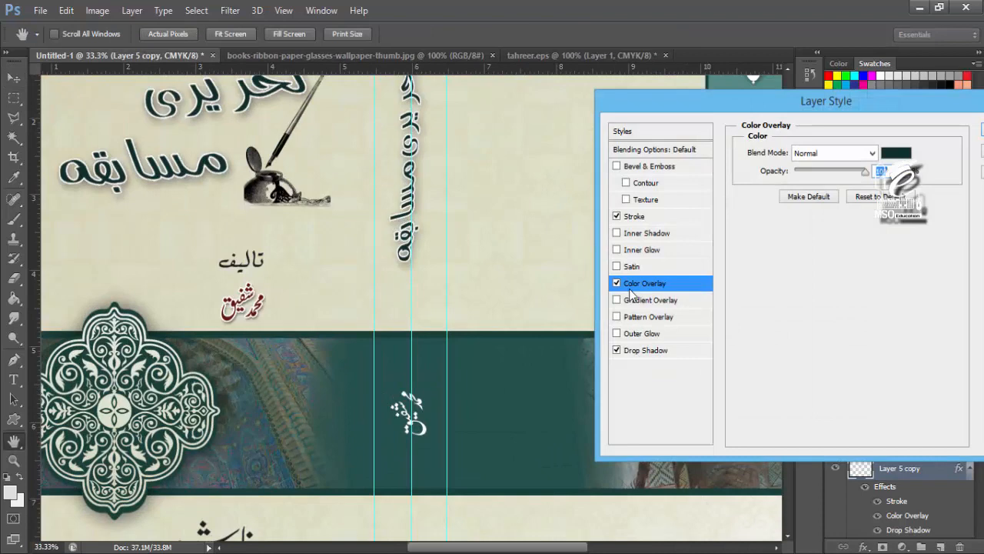
{"action": "left_click", "coordinate": [897, 154]}
{"action": "left_click", "coordinate": [460, 267]}
{"action": "left_click", "coordinate": [411, 332]}
{"action": "left_click", "coordinate": [613, 259]}
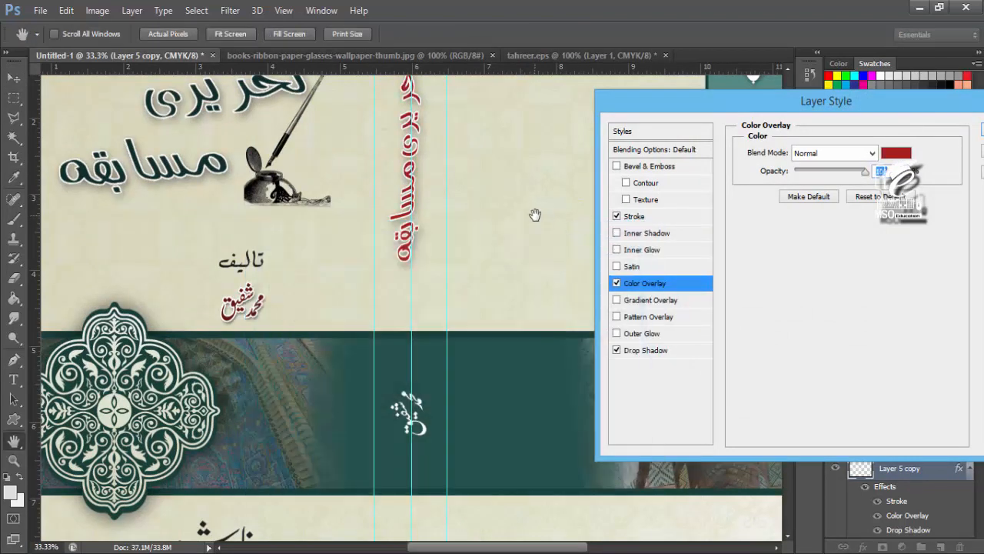
Step: Set the spine title's Drop Shadow to 8 px distance and 27 px size
{"action": "left_click", "coordinate": [656, 352]}
{"action": "left_click_drag", "start_coordinate": [805, 221], "coordinate": [800, 221]}
{"action": "left_click_drag", "start_coordinate": [810, 252], "coordinate": [809, 237]}
{"action": "left_click_drag", "start_coordinate": [899, 101], "coordinate": [798, 115]}
{"action": "left_click", "coordinate": [905, 143]}
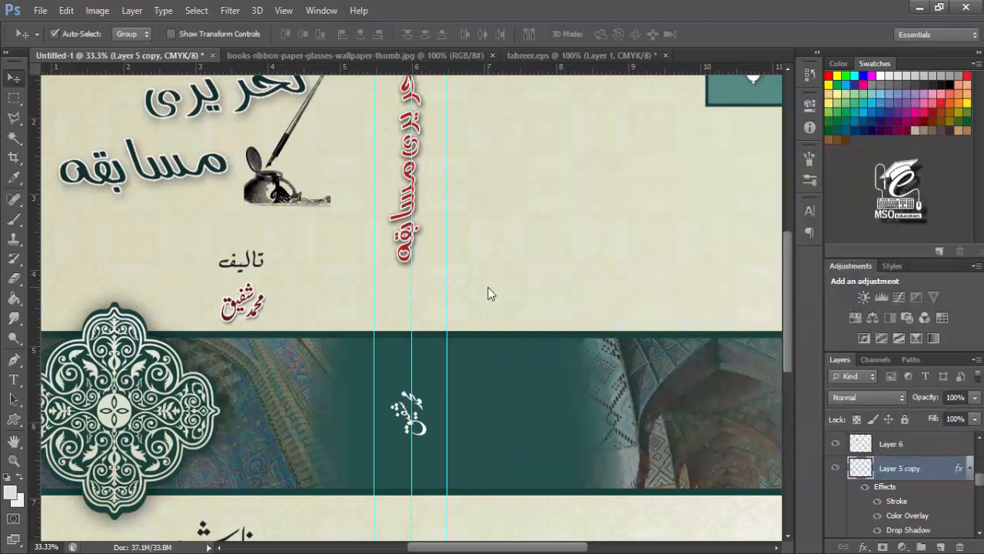
Step: Fine-tune the size of the spine title's Drop Shadow
{"action": "key", "text": "ctrl+minus"}
{"action": "key", "text": "ctrl+minus"}
{"action": "key", "text": "ctrl+minus"}
{"action": "key", "text": "ctrl+plus"}
{"action": "key", "text": "ctrl+plus"}
{"action": "key", "text": "ctrl+plus"}
{"action": "double_click", "coordinate": [903, 530]}
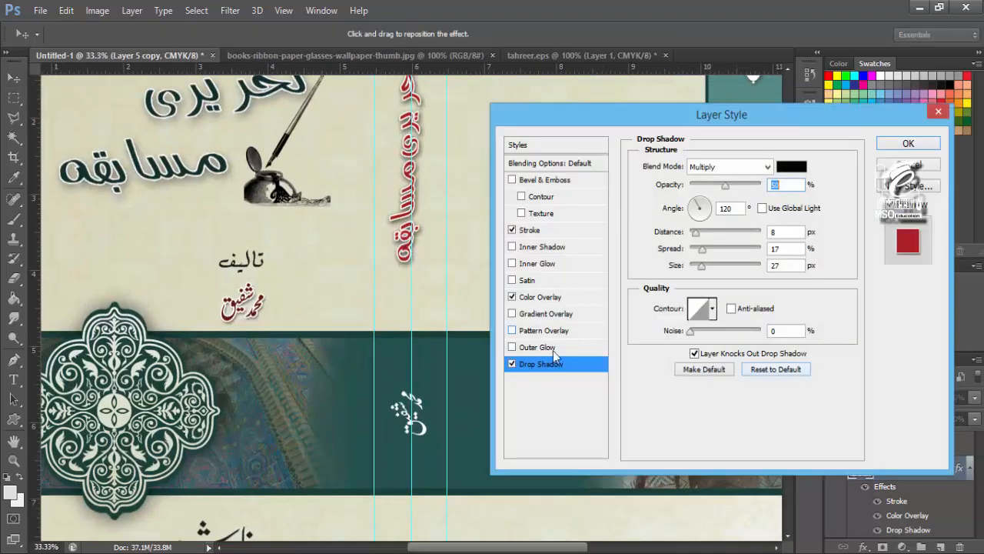
{"action": "left_click_drag", "start_coordinate": [700, 265], "coordinate": [698, 271]}
{"action": "key", "text": "Return"}
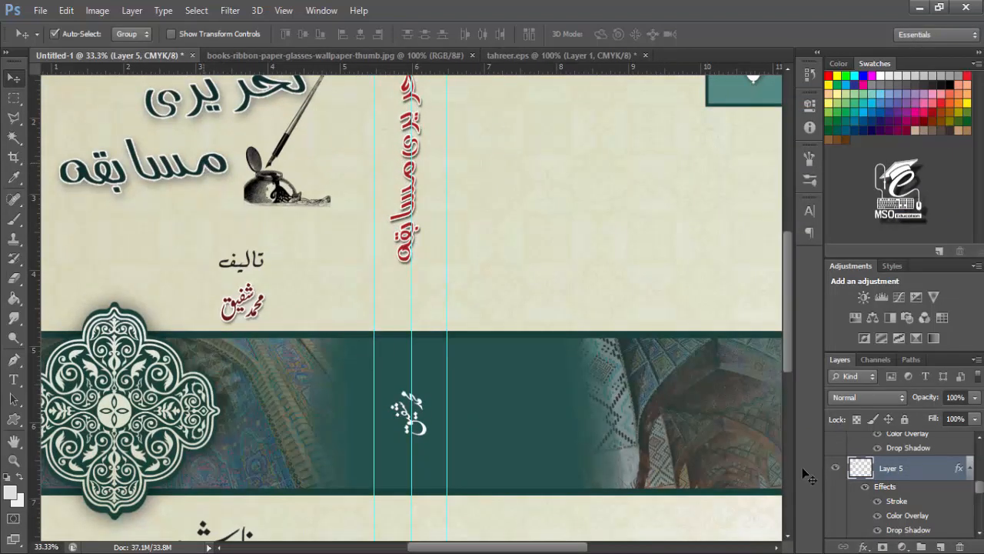
Step: Thicken the white outside Stroke around the front cover title
{"action": "double_click", "coordinate": [896, 500]}
{"action": "key", "text": "Return"}
{"action": "double_click", "coordinate": [876, 472]}
{"action": "left_click", "coordinate": [538, 230]}
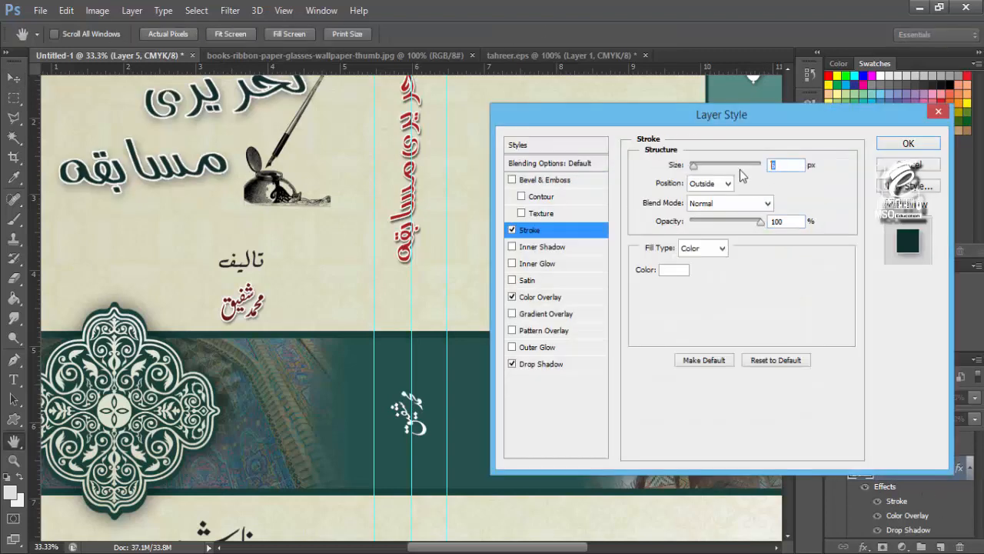
{"action": "key", "text": "Return"}
{"action": "key", "text": "ctrl+minus"}
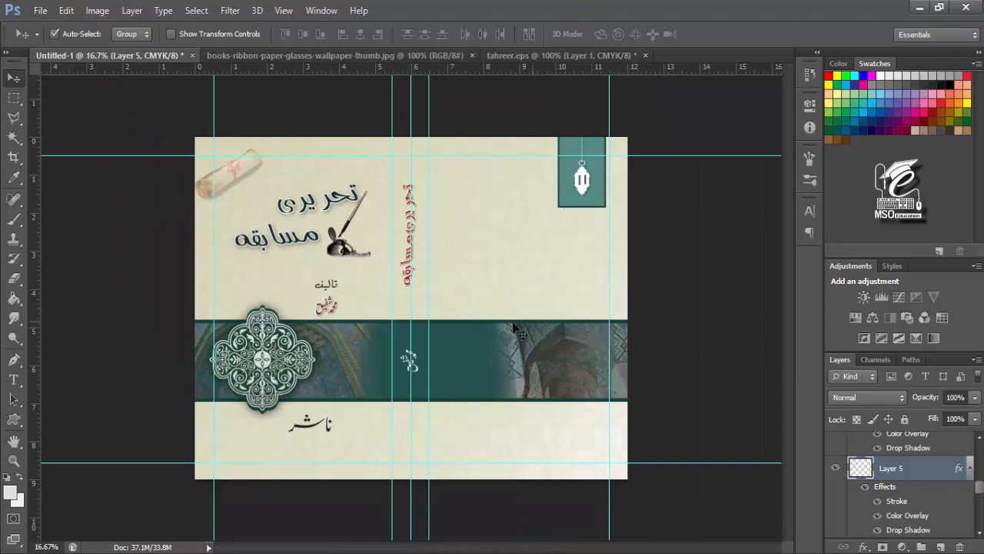
{"action": "left_click", "coordinate": [263, 362]}
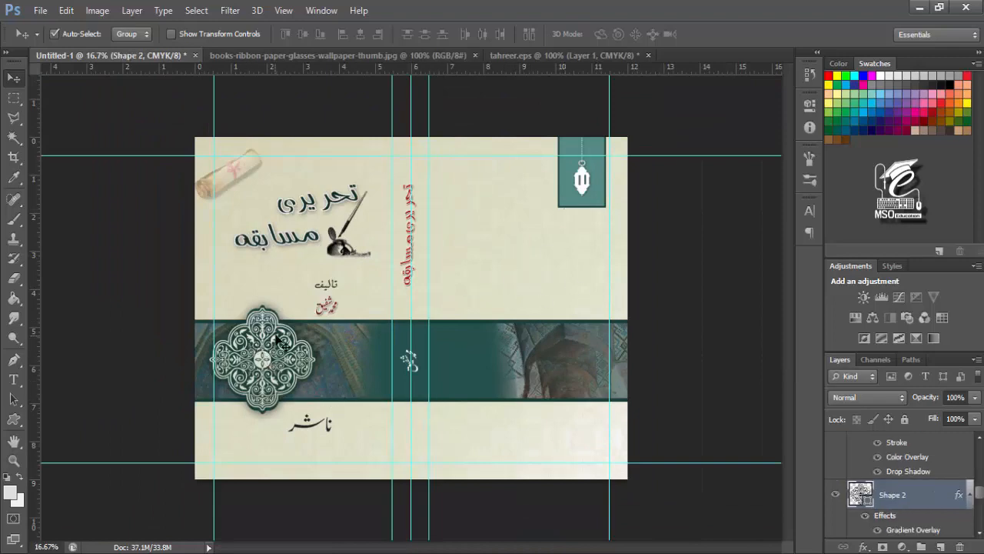
{"action": "left_click", "coordinate": [389, 252]}
{"action": "key", "text": "Return"}
{"action": "left_click_drag", "start_coordinate": [262, 359], "coordinate": [287, 367]}
{"action": "key", "text": "ctrl+z"}
{"action": "key", "text": "ctrl+plus"}
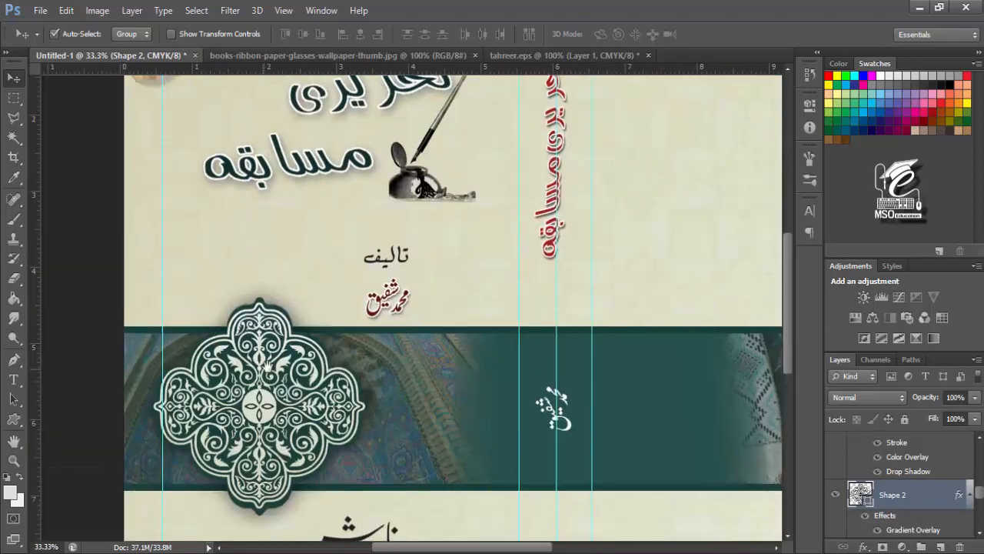
{"action": "left_click", "coordinate": [284, 306]}
{"action": "left_click", "coordinate": [449, 224]}
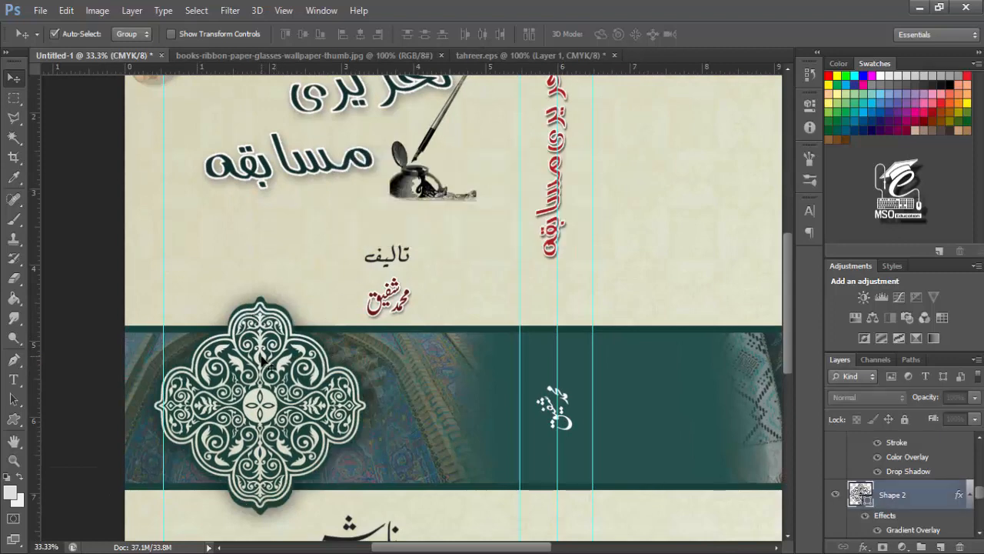
{"action": "left_click_drag", "start_coordinate": [261, 354], "coordinate": [283, 353]}
{"action": "key", "text": "ctrl+z"}
{"action": "left_click", "coordinate": [262, 301]}
{"action": "left_click", "coordinate": [465, 226]}
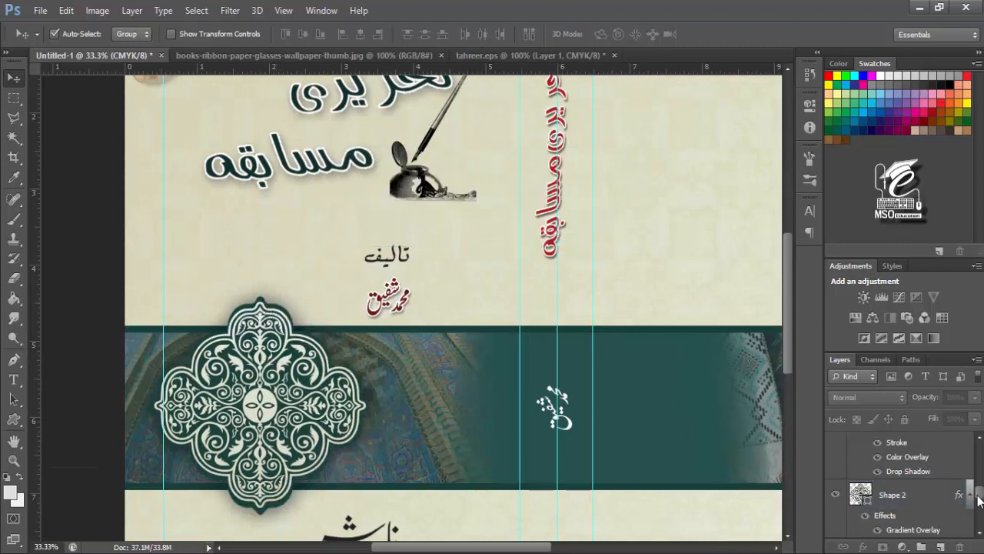
Step: Duplicate both medallion shape layers and move the copy towards the back cover
{"action": "scroll", "coordinate": [915, 481], "scroll_direction": "down", "scroll_amount": 3}
{"action": "left_click", "coordinate": [915, 480]}
{"action": "scroll", "coordinate": [909, 476], "scroll_direction": "up", "scroll_amount": 2}
{"action": "left_click", "coordinate": [900, 469], "text": "shift"}
{"action": "key", "text": "ctrl+j"}
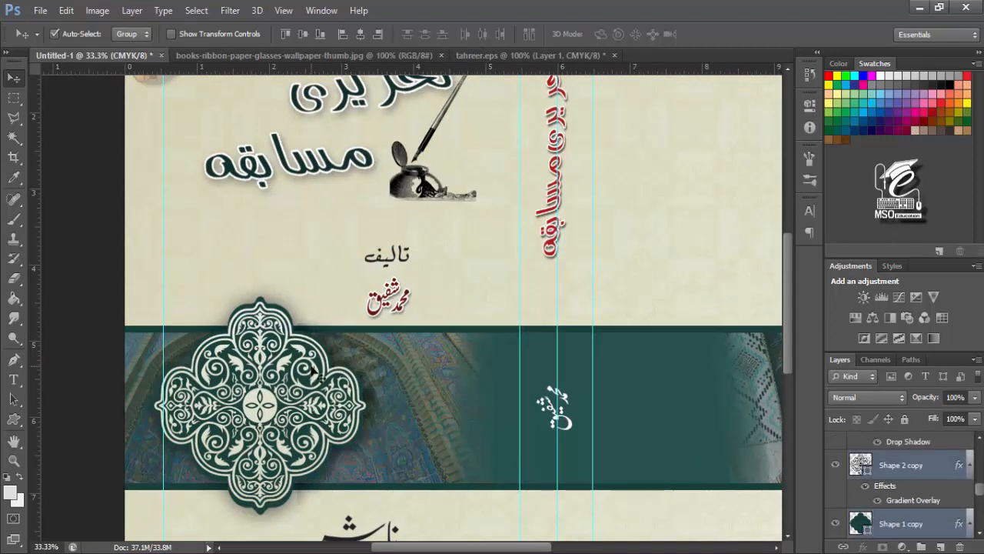
{"action": "left_click_drag", "start_coordinate": [244, 408], "coordinate": [660, 448]}
Step: Scale the medallion copy down to a small ornament below the green band on the back cover
{"action": "key", "text": "ctrl+t"}
{"action": "left_click_drag", "start_coordinate": [565, 337], "coordinate": [747, 513]}
{"action": "left_click", "coordinate": [777, 547]}
{"action": "left_click", "coordinate": [776, 547]}
{"action": "left_click", "coordinate": [787, 536]}
{"action": "left_click", "coordinate": [787, 537]}
{"action": "key", "text": "Return"}
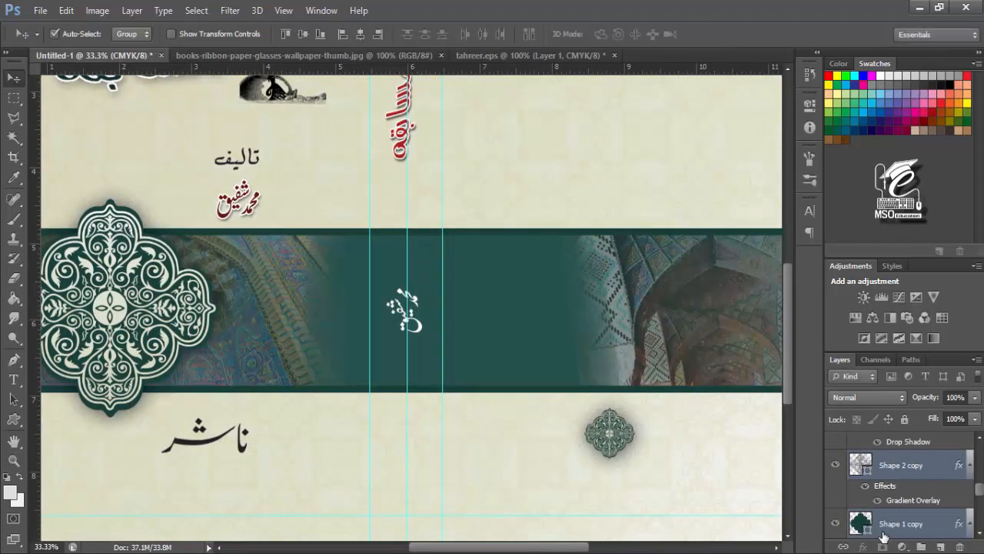
{"action": "left_click", "coordinate": [902, 546]}
{"action": "key", "text": "Escape"}
{"action": "left_click", "coordinate": [884, 524]}
{"action": "key", "text": "Delete"}
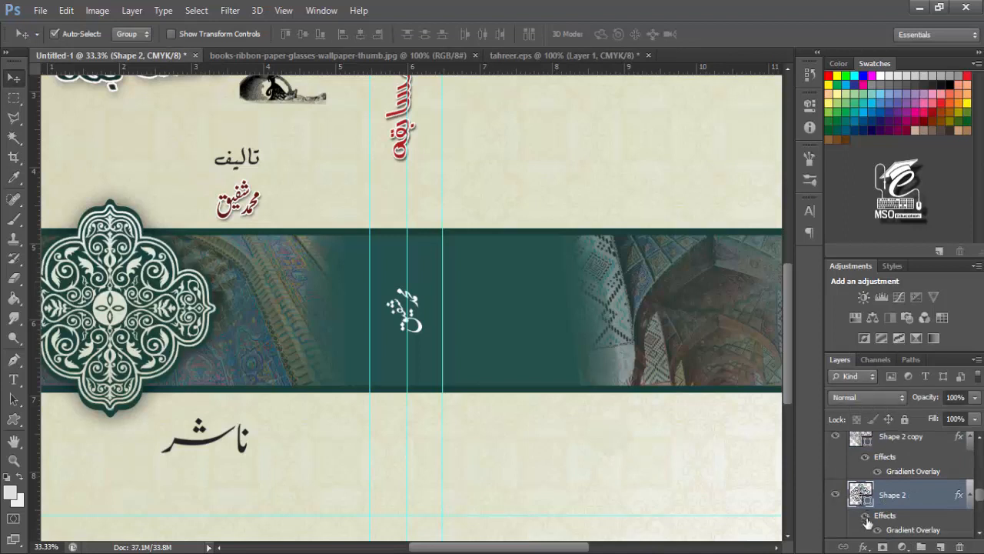
{"action": "left_click", "coordinate": [865, 515]}
{"action": "left_click", "coordinate": [865, 515]}
{"action": "left_click", "coordinate": [864, 515]}
{"action": "left_click", "coordinate": [865, 515]}
{"action": "key", "text": "ctrl+z"}
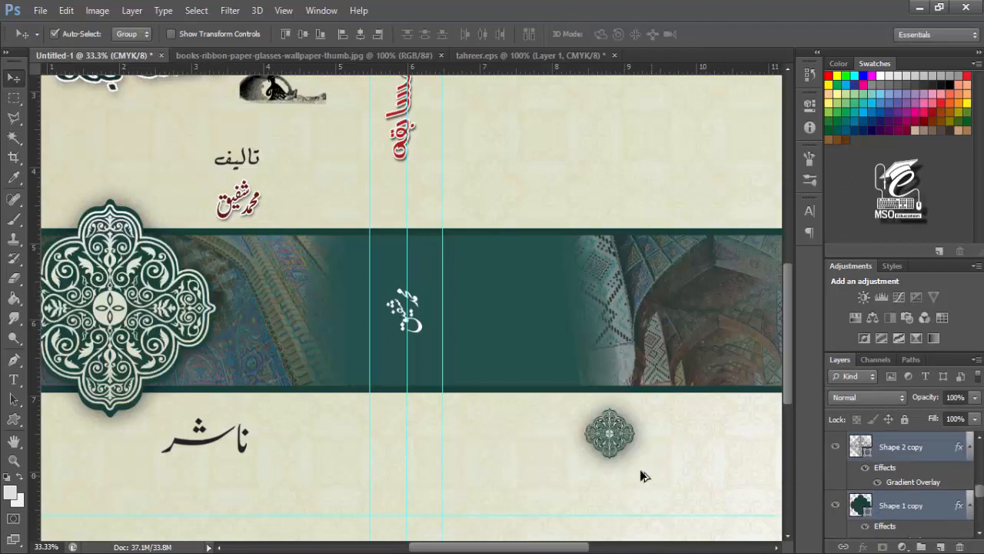
Step: Delete the dark green backing shape from the small medallion copy, keeping only its ornament pattern
{"action": "left_click", "coordinate": [903, 477]}
{"action": "left_click", "coordinate": [835, 447]}
{"action": "left_click", "coordinate": [835, 447]}
{"action": "left_click", "coordinate": [836, 507]}
{"action": "left_click", "coordinate": [837, 507]}
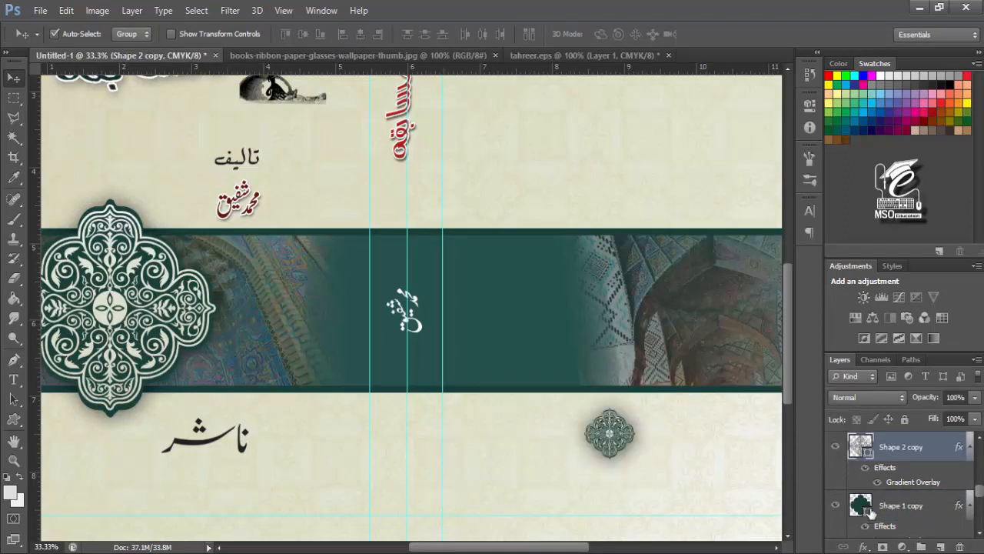
{"action": "left_click", "coordinate": [867, 507]}
{"action": "key", "text": "Delete"}
{"action": "left_click", "coordinate": [865, 449]}
{"action": "left_click", "coordinate": [836, 448]}
{"action": "left_click", "coordinate": [835, 448]}
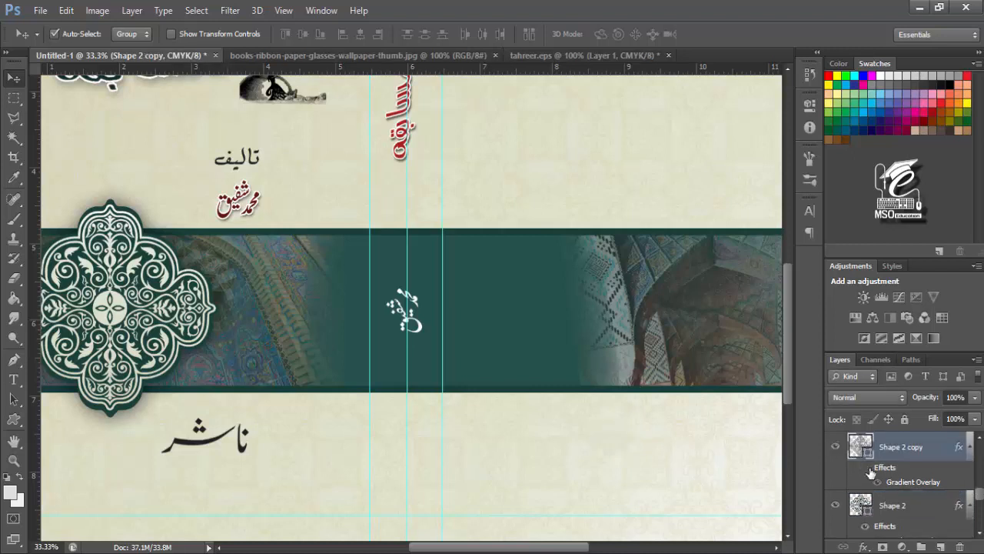
Step: Turn off the ornament copy's Gradient Overlay, scale it to about 80% and shift it towards the back cover's outer edge
{"action": "key", "text": "ctrl+t"}
{"action": "left_click_drag", "start_coordinate": [696, 454], "coordinate": [583, 445]}
{"action": "key", "text": "Return"}
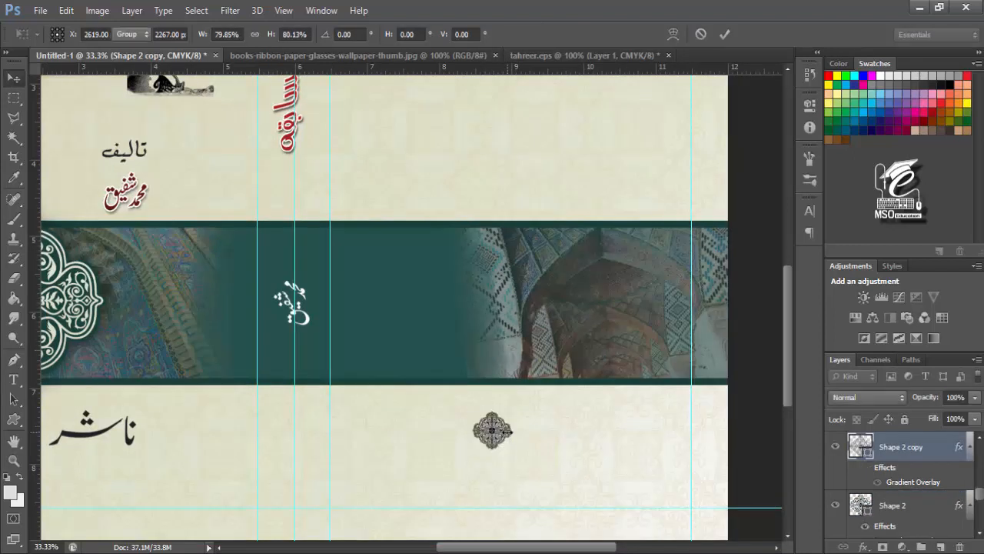
{"action": "left_click_drag", "start_coordinate": [492, 430], "coordinate": [578, 421]}
{"action": "left_click", "coordinate": [583, 456]}
{"action": "left_click", "coordinate": [577, 421]}
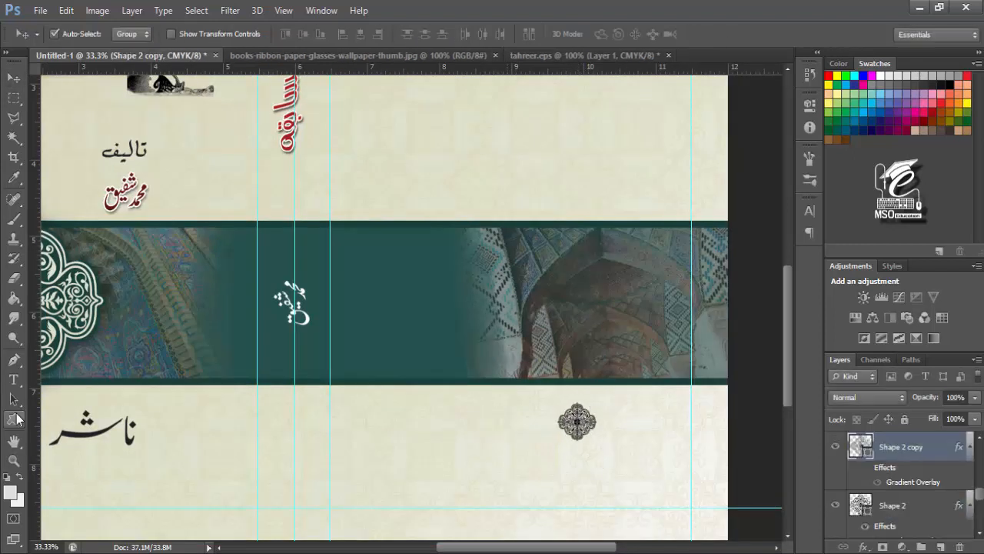
{"action": "key", "text": "u"}
{"action": "left_click", "coordinate": [130, 34]}
{"action": "left_click", "coordinate": [69, 122]}
{"action": "left_click", "coordinate": [14, 79]}
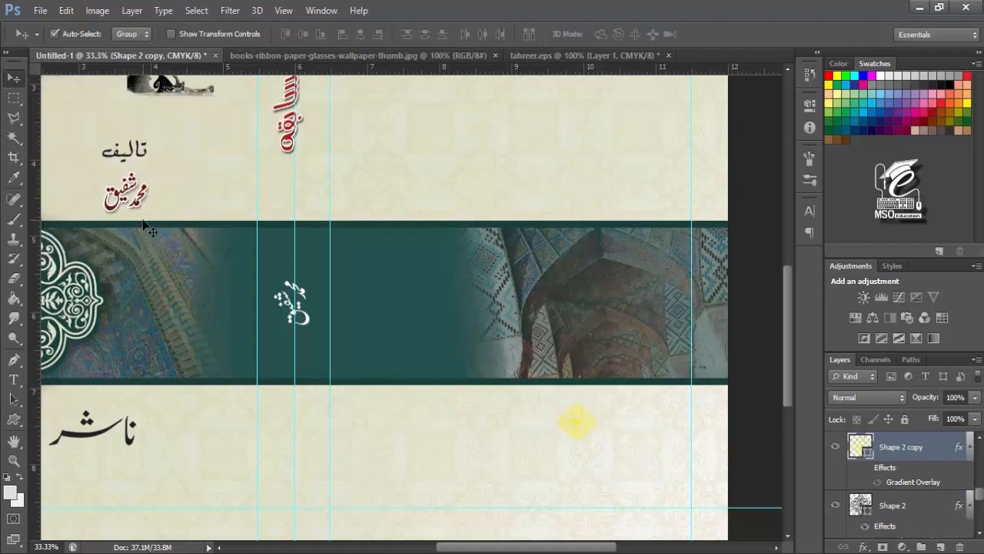
{"action": "key", "text": "ctrl+z"}
Step: Copy the publisher text "ناشر" from the front cover beside the small back cover ornament and scale it down
{"action": "left_click_drag", "start_coordinate": [422, 206], "coordinate": [534, 197]}
{"action": "left_click_drag", "start_coordinate": [195, 427], "coordinate": [633, 419]}
{"action": "key", "text": "ctrl+t"}
{"action": "key", "text": "Return"}
Step: Move the publisher text copy and ornament together towards the horizontal centre of the back cover
{"action": "left_click", "coordinate": [688, 413], "text": "shift"}
{"action": "key", "text": "ctrl+minus"}
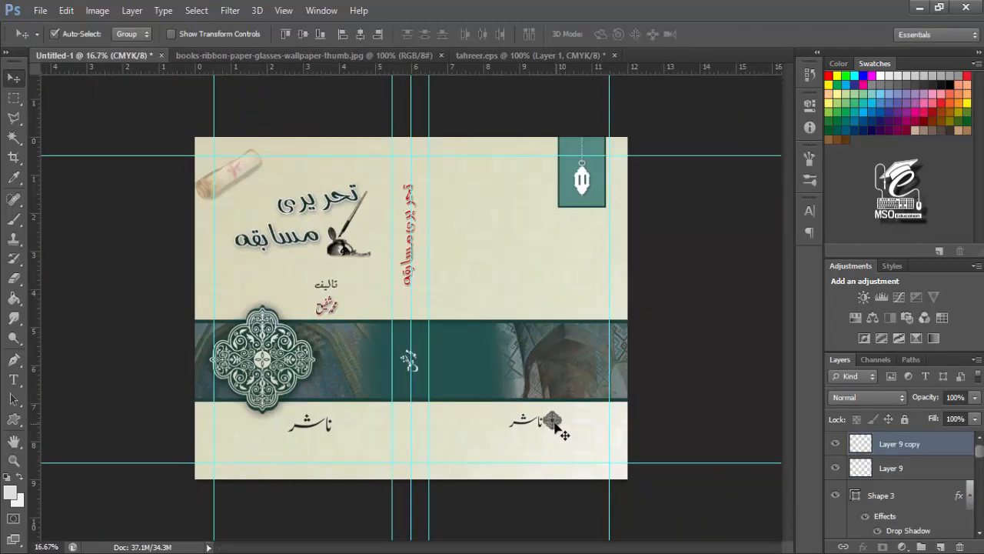
{"action": "left_click_drag", "start_coordinate": [551, 421], "coordinate": [538, 420]}
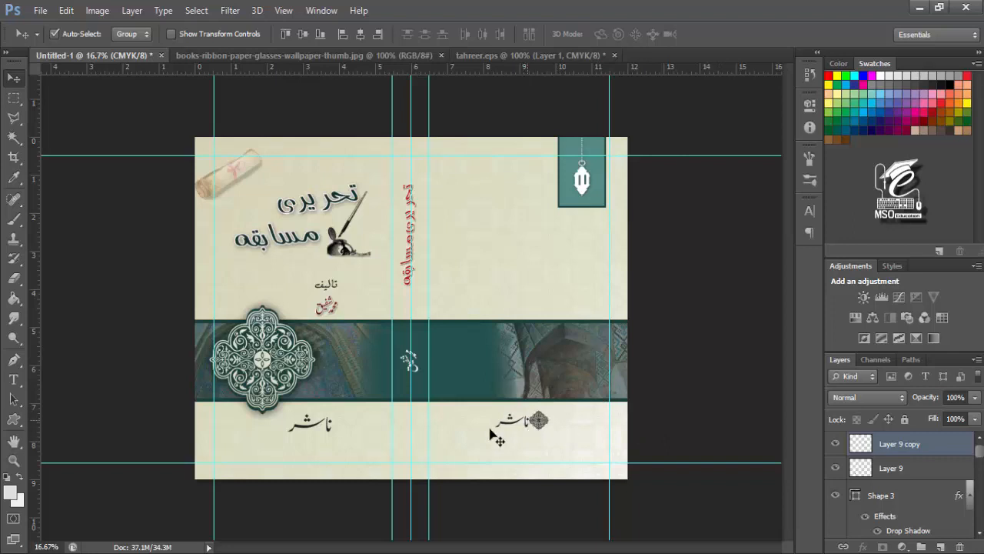
Step: Clear the layer selection and move the spine's vertical centre guide off the cover, outside the canvas
{"action": "left_click", "coordinate": [720, 279]}
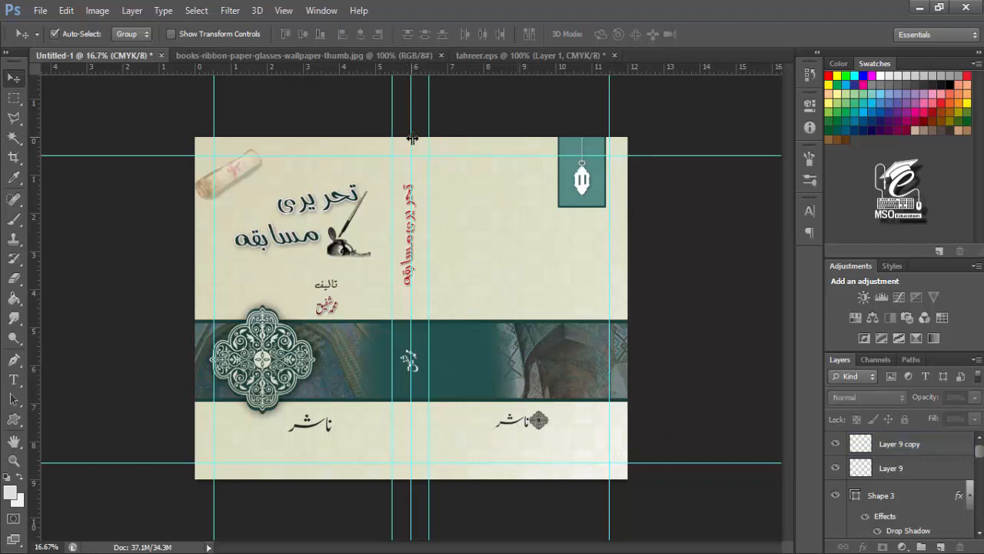
{"action": "left_click_drag", "start_coordinate": [412, 138], "coordinate": [761, 135]}
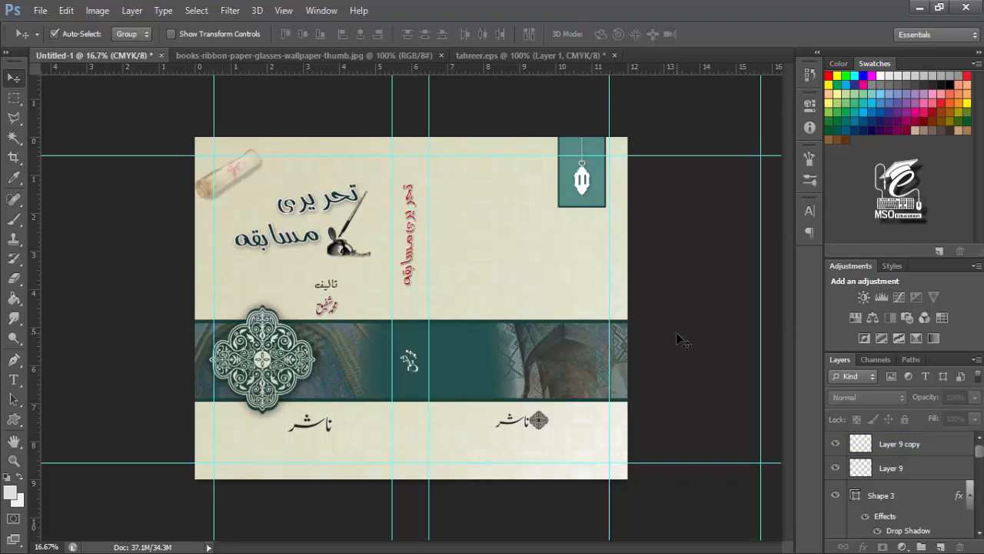